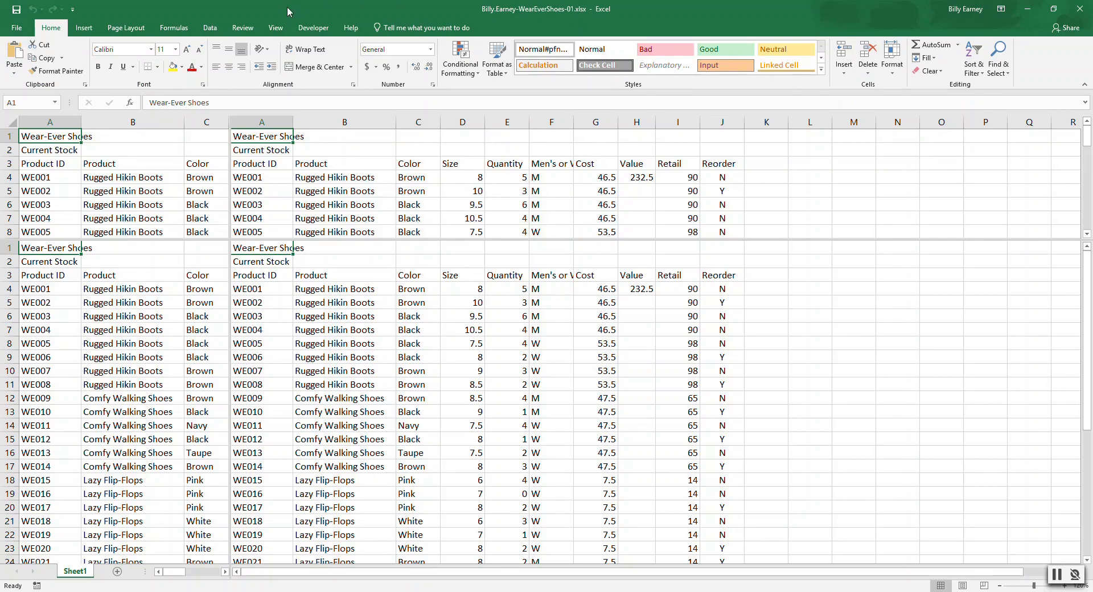
Step: Remove the window split and freeze the panes above row 4 to lock the title and header rows
{"action": "left_click", "coordinate": [275, 29]}
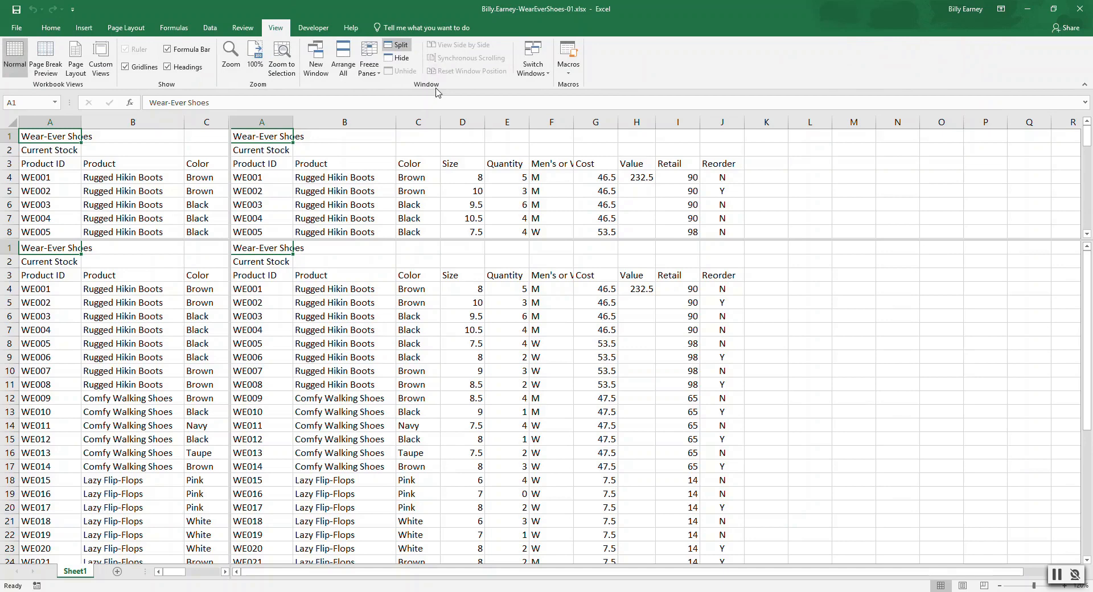
{"action": "left_click", "coordinate": [404, 47]}
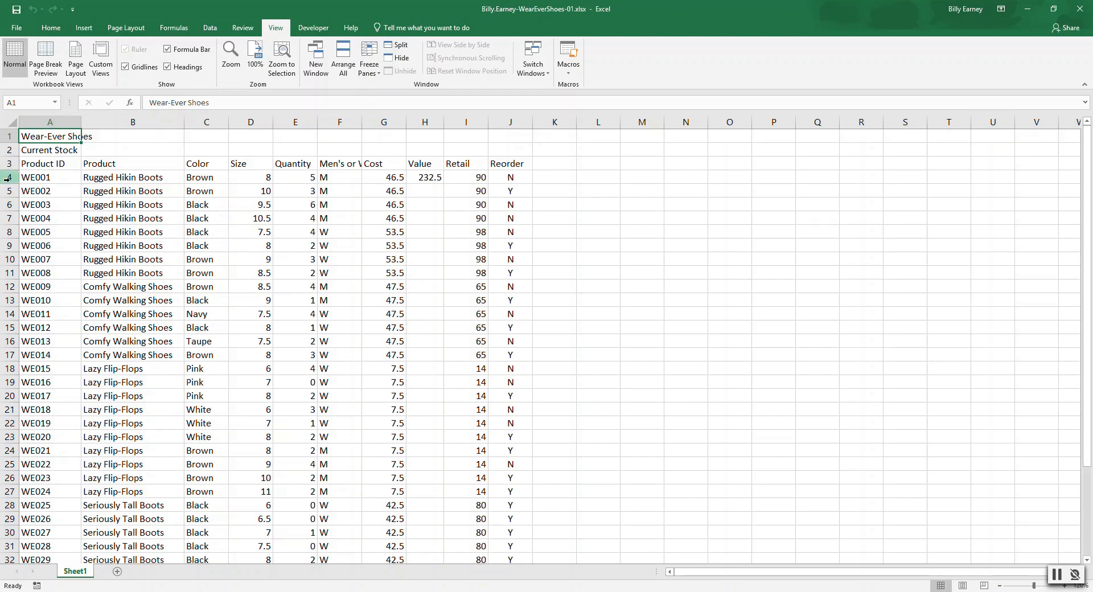
{"action": "left_click", "coordinate": [42, 177]}
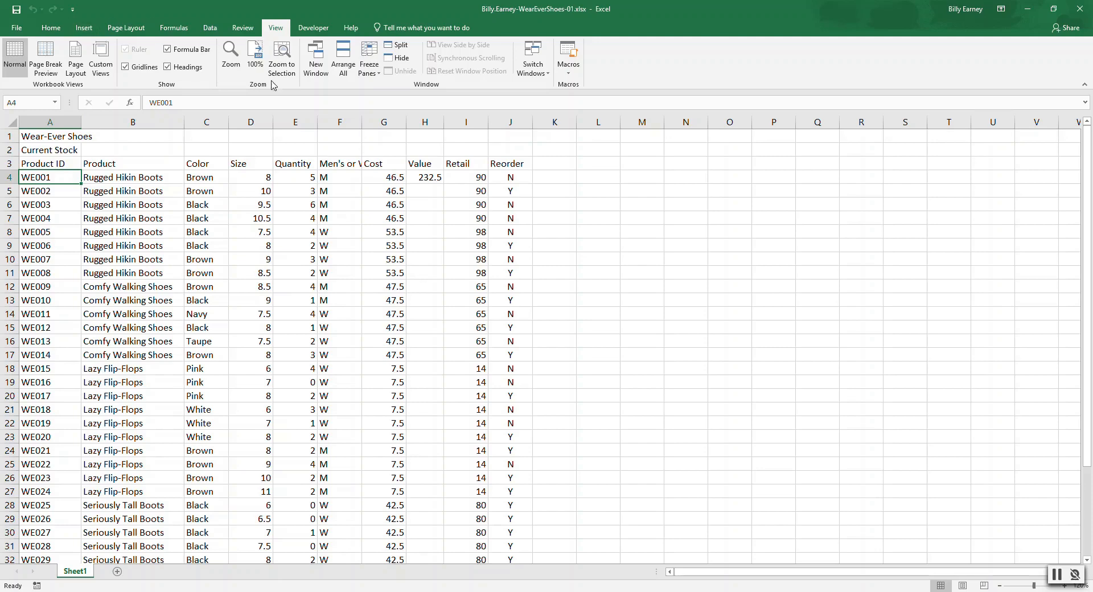
{"action": "left_click", "coordinate": [372, 58]}
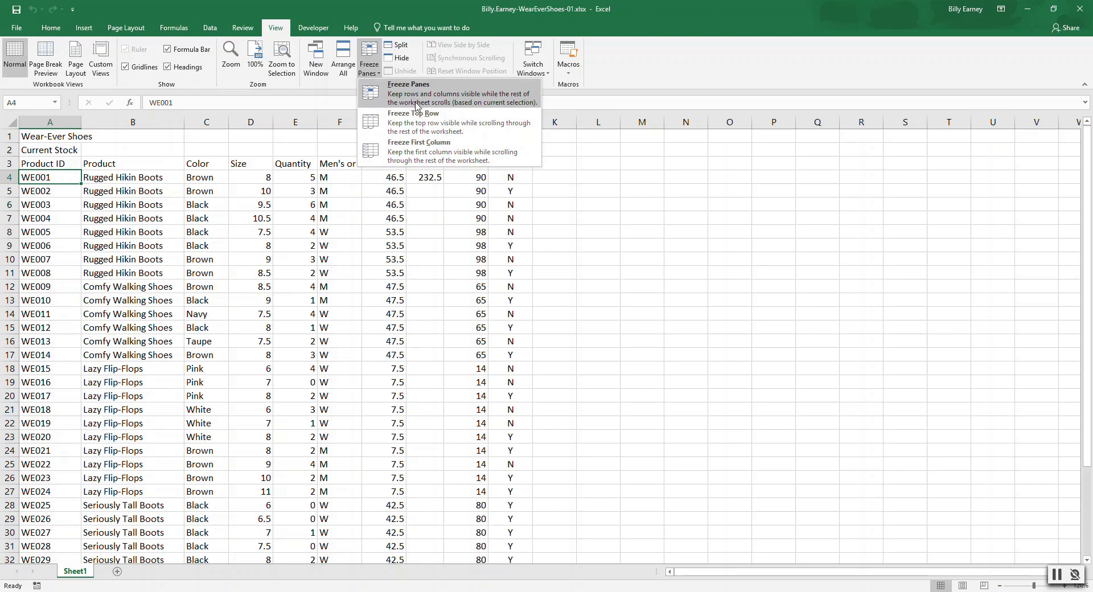
{"action": "left_click", "coordinate": [414, 100]}
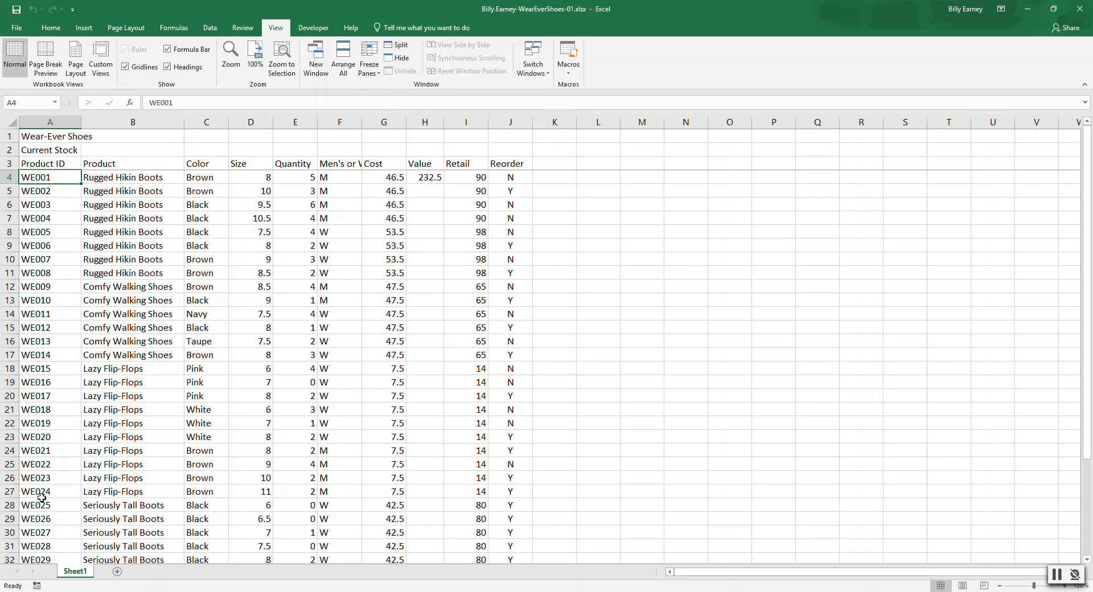
Step: Set the quantity of product WE028 to 3 in cell E31
{"action": "left_click", "coordinate": [9, 546]}
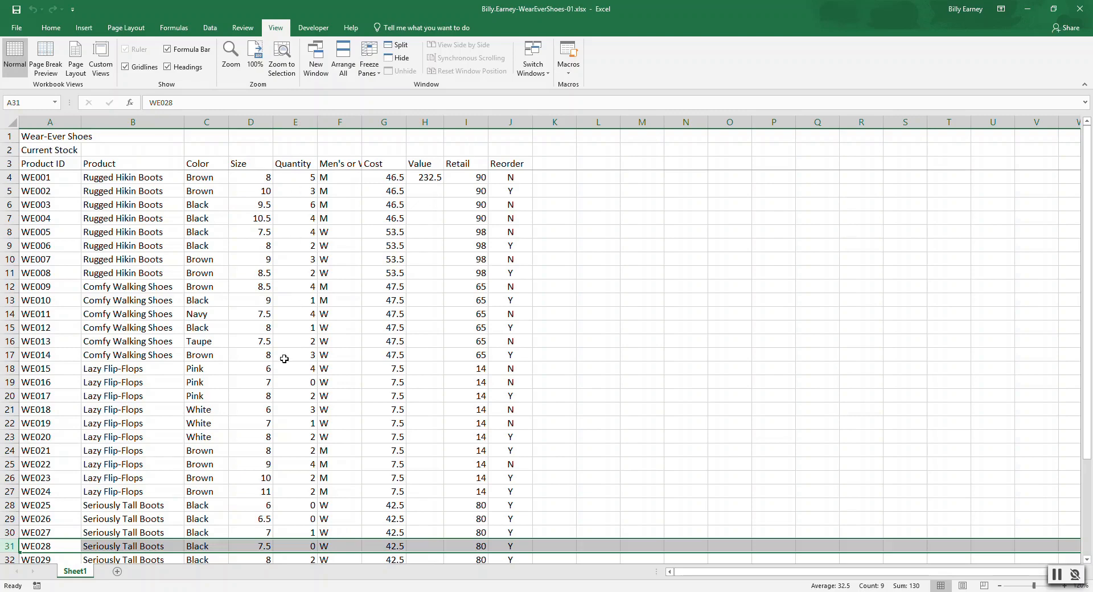
{"action": "left_click", "coordinate": [295, 547]}
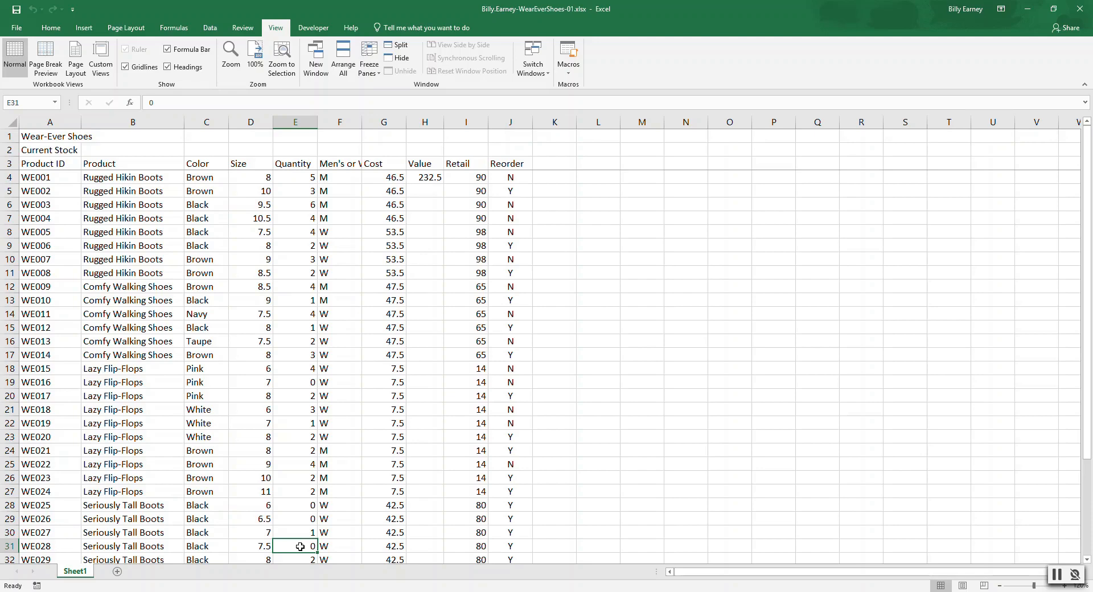
{"action": "type", "text": "3"}
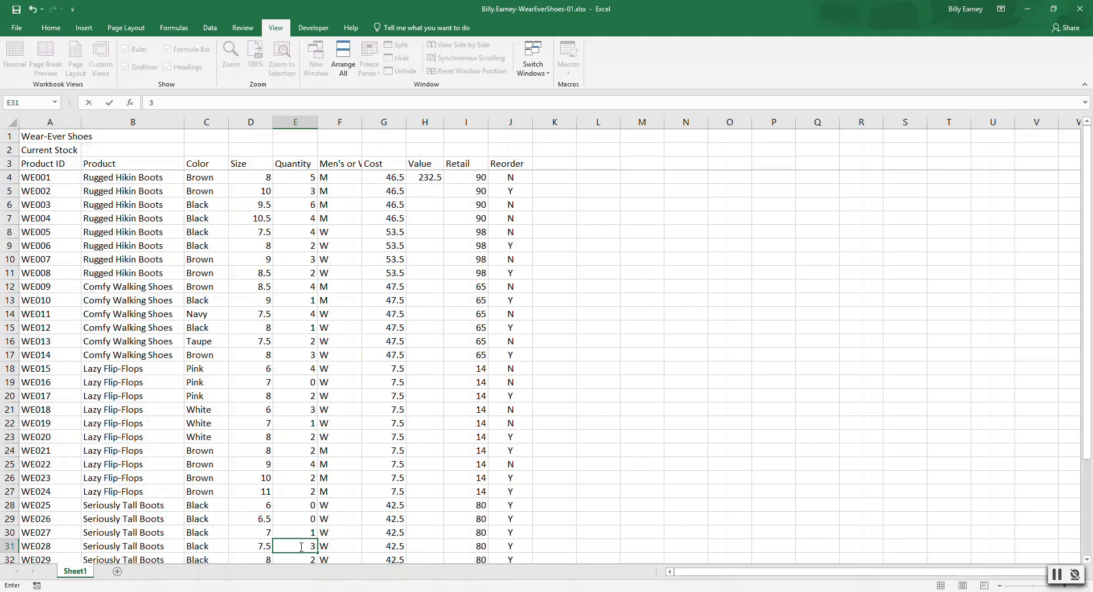
{"action": "key", "text": "Return"}
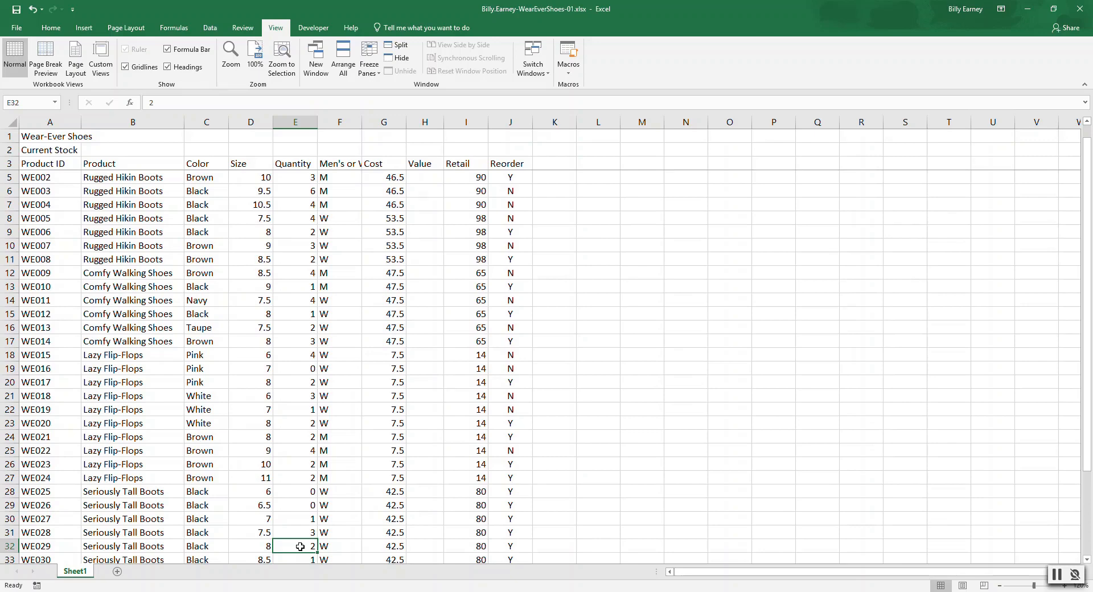
Step: Go back to the first product row, check the frozen headings against the stock rows, and set the zoom to 100%
{"action": "key", "text": "ctrl+Home"}
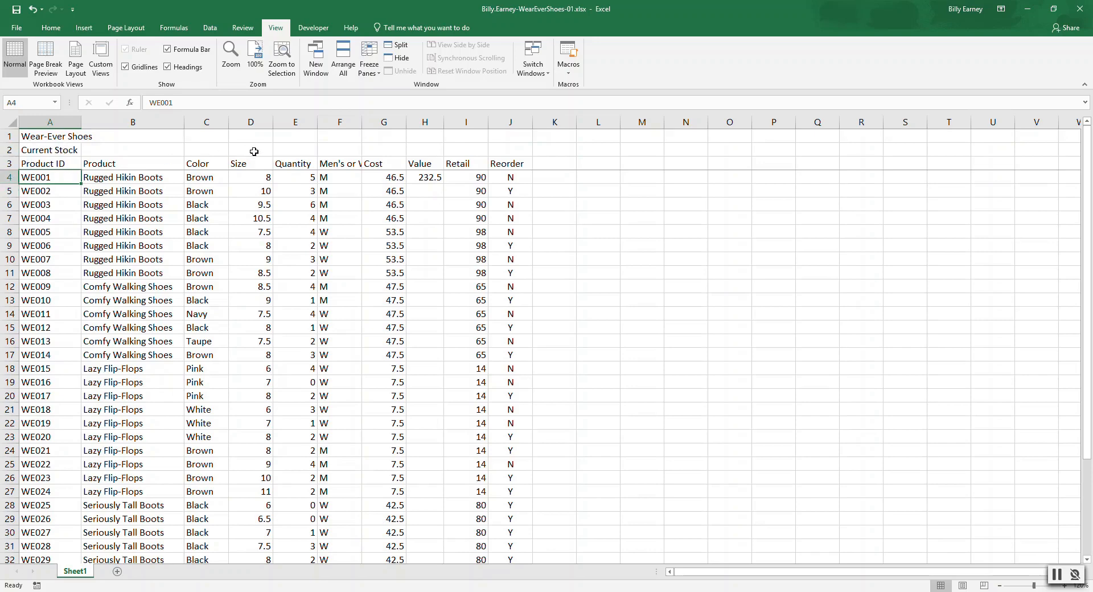
{"action": "left_click_drag", "start_coordinate": [1087, 170], "coordinate": [1087, 271]}
{"action": "left_click_drag", "start_coordinate": [1090, 316], "coordinate": [1090, 219]}
{"action": "left_click_drag", "start_coordinate": [1088, 251], "coordinate": [1091, 226]}
{"action": "left_click", "coordinate": [257, 59]}
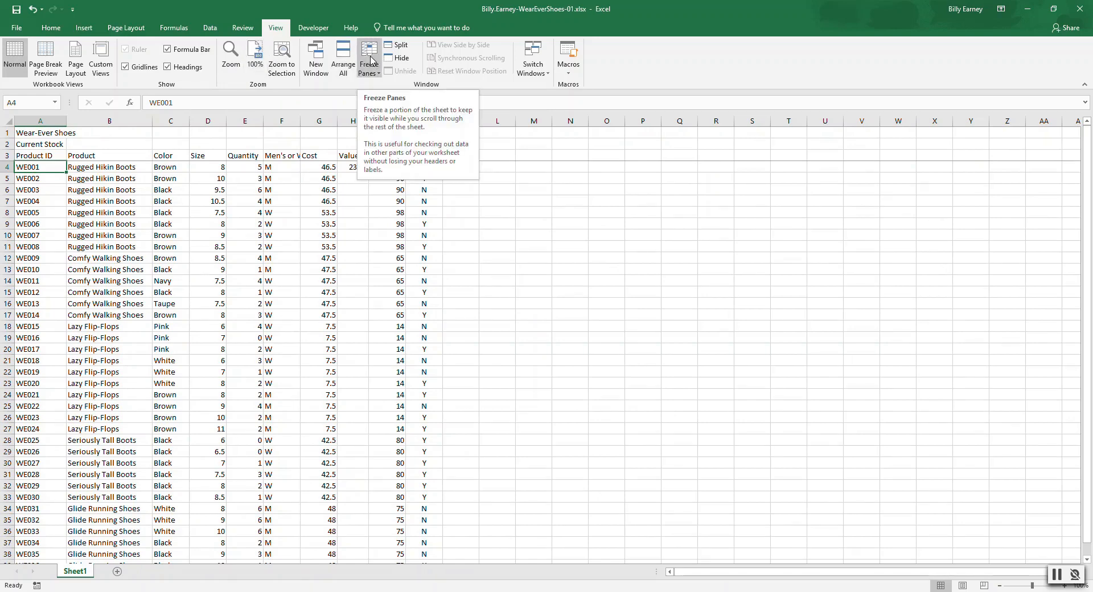
Step: Unfreeze the worksheet panes
{"action": "left_click", "coordinate": [374, 73]}
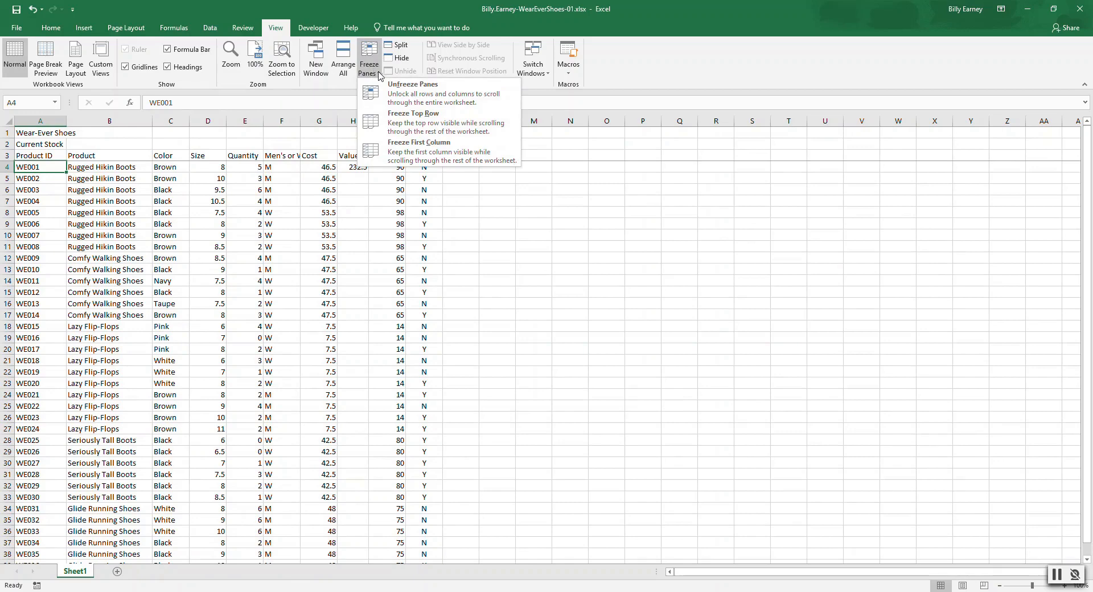
{"action": "left_click", "coordinate": [405, 90]}
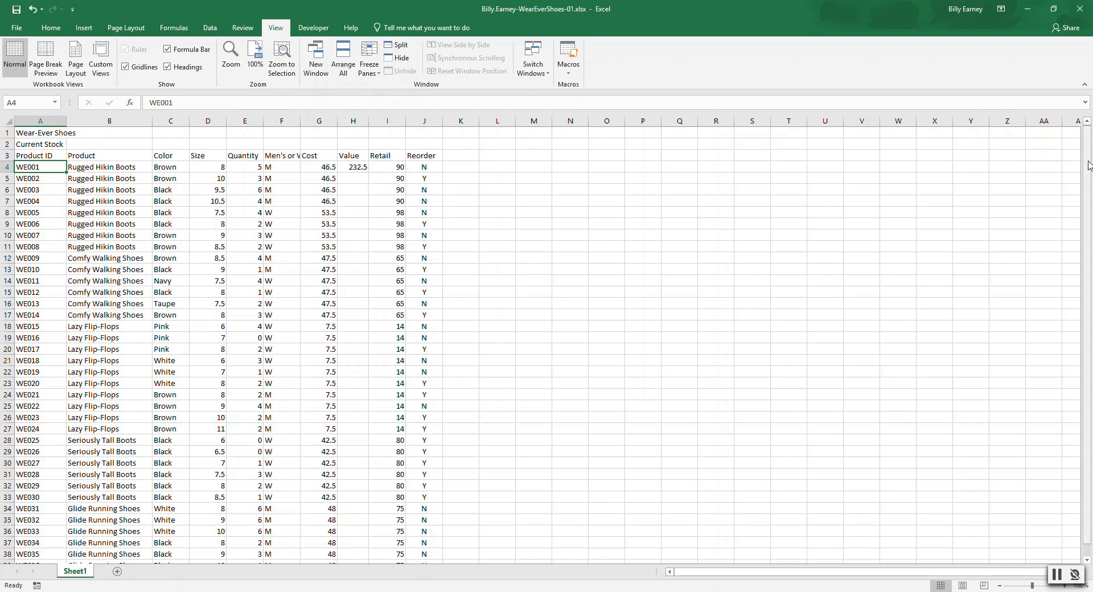
{"action": "mouse_move", "coordinate": [1088, 165]}
{"action": "left_mouse_down"}
{"action": "mouse_move", "coordinate": [1091, 200]}
{"action": "mouse_move", "coordinate": [1090, 170]}
{"action": "left_mouse_up"}
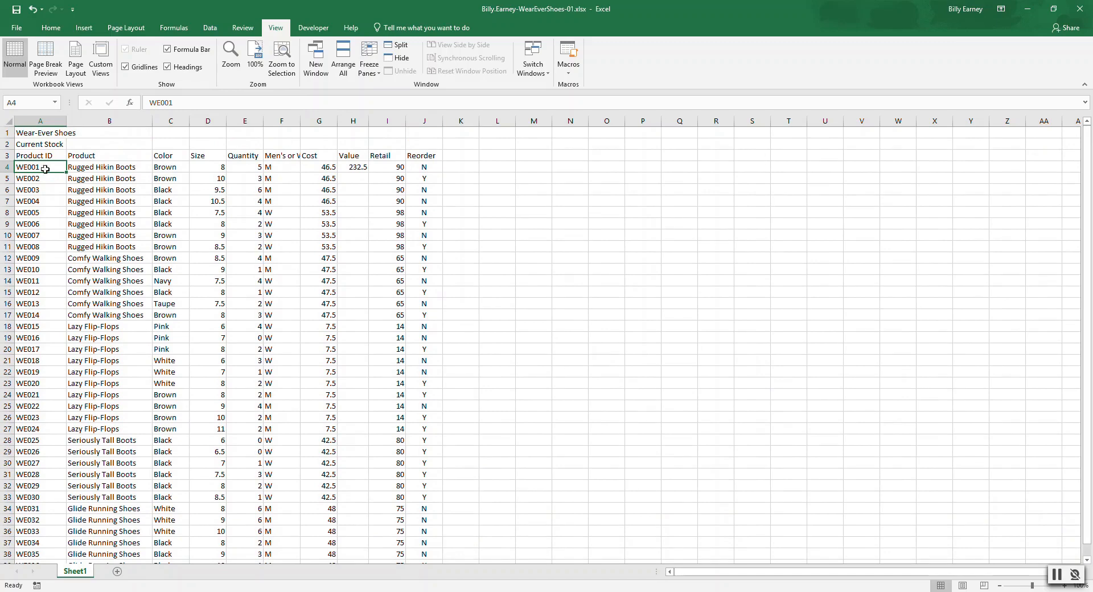
Step: Spell-check the worksheet from cell A1, replacing every "Hikin" with "Hiking"
{"action": "left_click", "coordinate": [26, 133]}
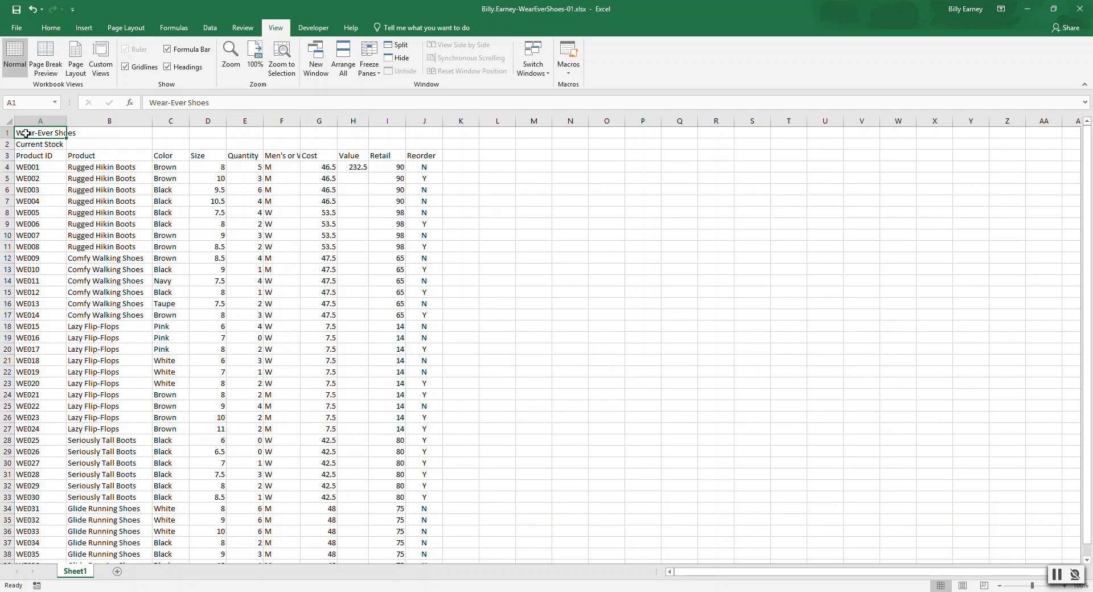
{"action": "left_click", "coordinate": [244, 29]}
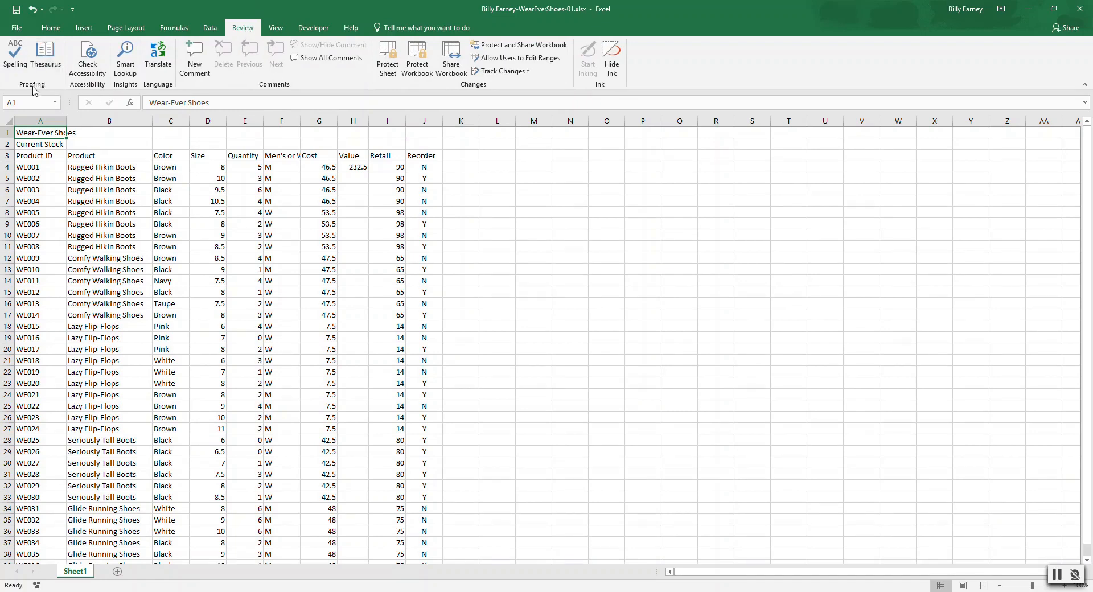
{"action": "left_click", "coordinate": [15, 62]}
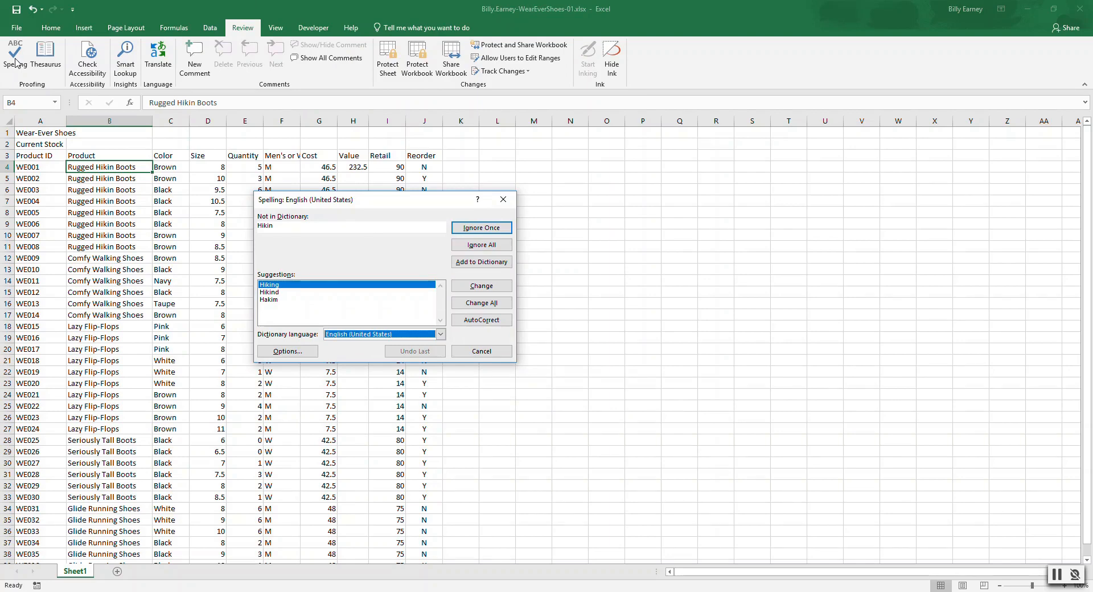
{"action": "left_click", "coordinate": [315, 286]}
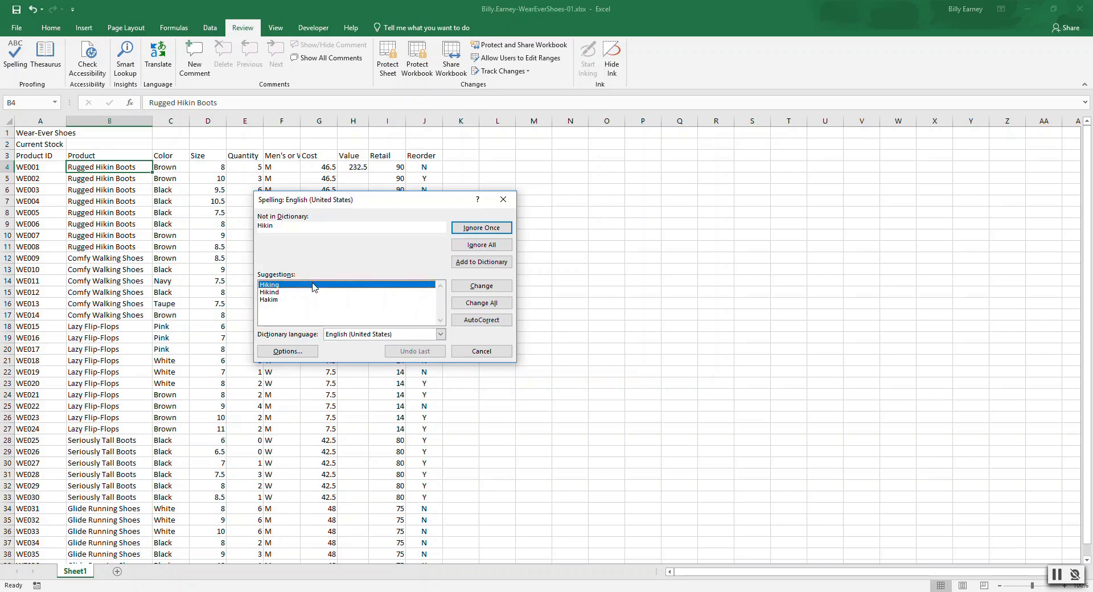
{"action": "left_click", "coordinate": [314, 285]}
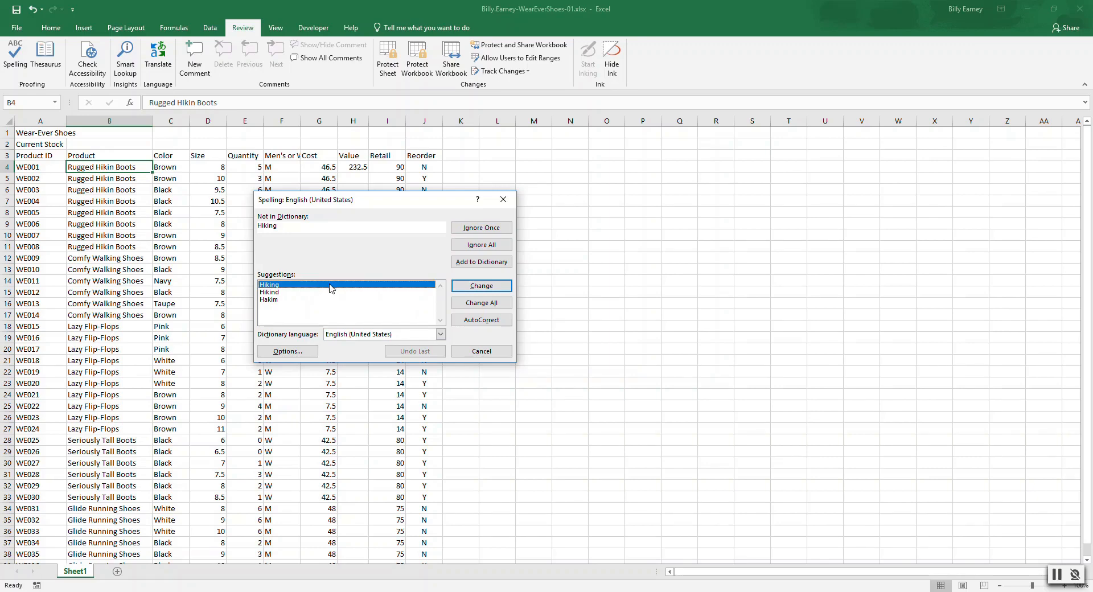
{"action": "left_click", "coordinate": [485, 304]}
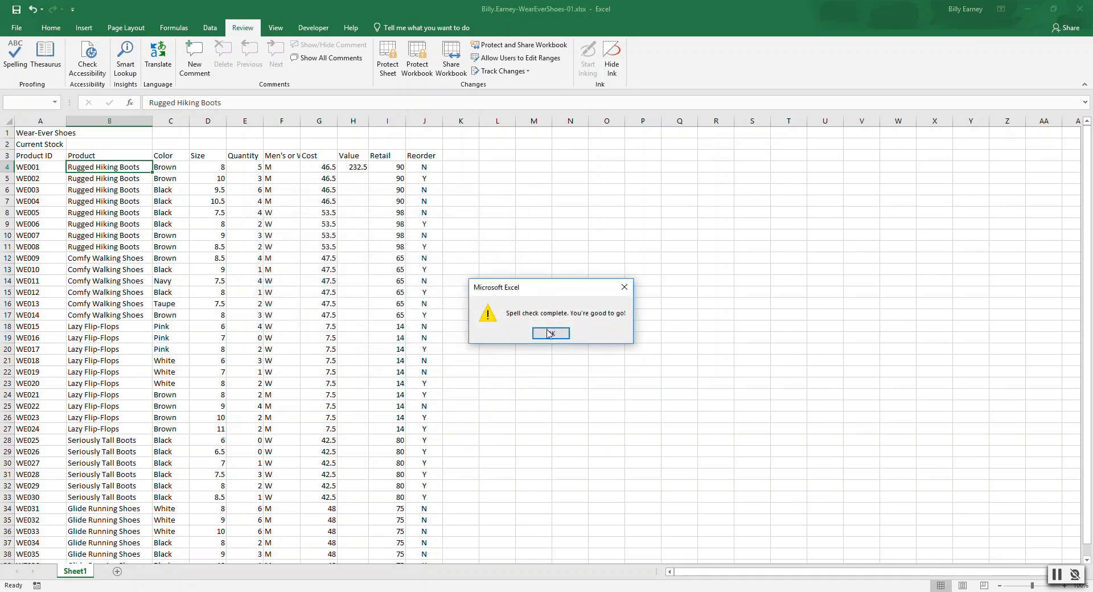
{"action": "left_click", "coordinate": [550, 335]}
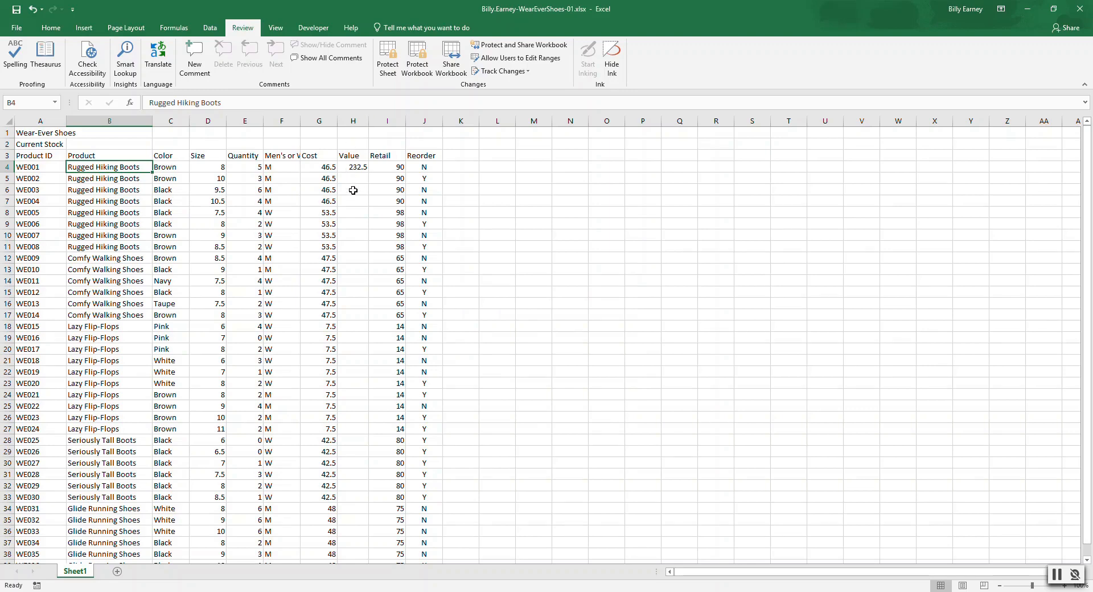
Step: Examine the Value formula in H4 and the Quantity and Cost cells it refers to, E4 and G4
{"action": "left_click", "coordinate": [353, 167]}
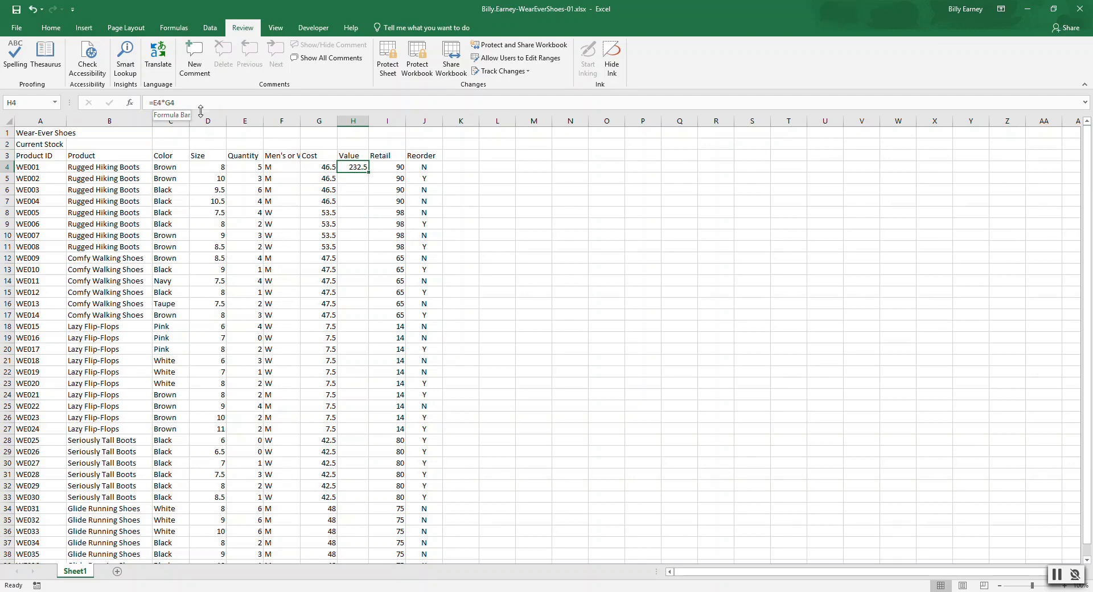
{"action": "left_click", "coordinate": [253, 167]}
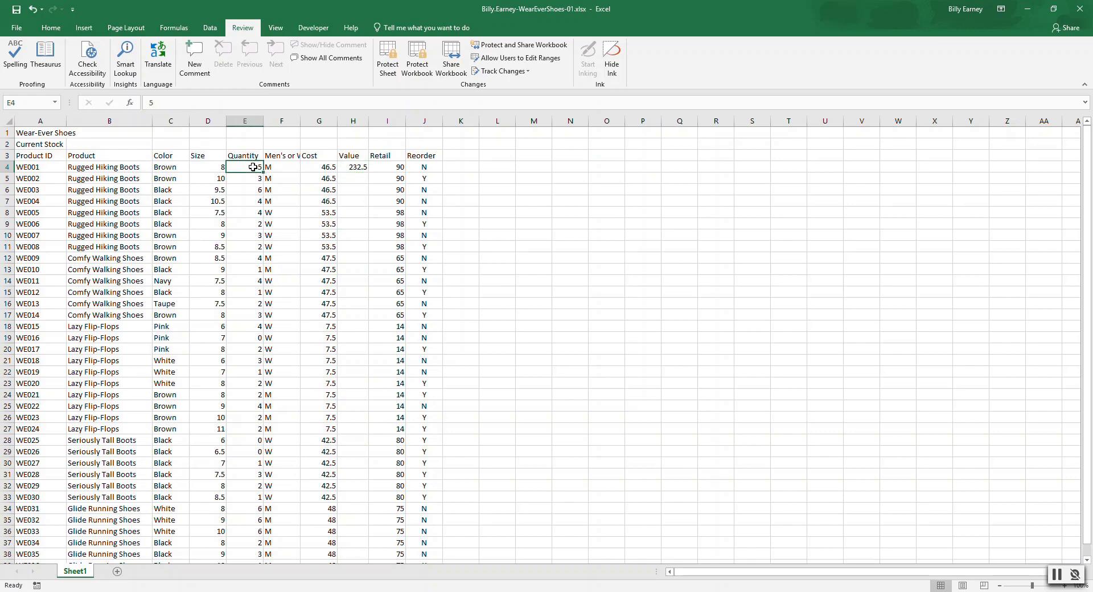
{"action": "left_click", "coordinate": [324, 168]}
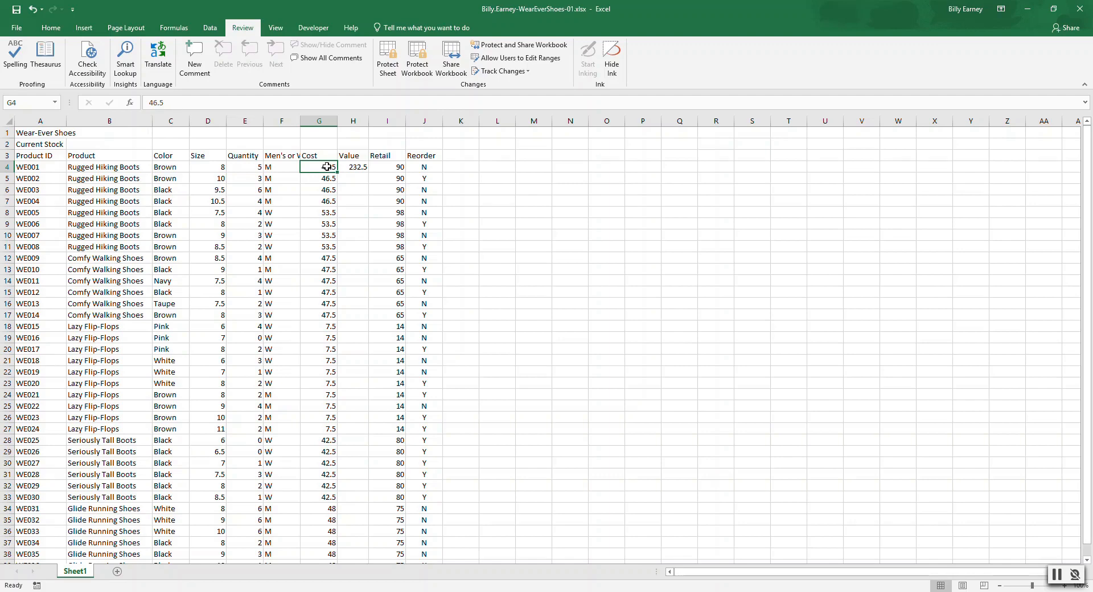
Step: Try auto-filling the Value formula from H4 down to the last product row, and undo the fill
{"action": "left_click", "coordinate": [361, 168]}
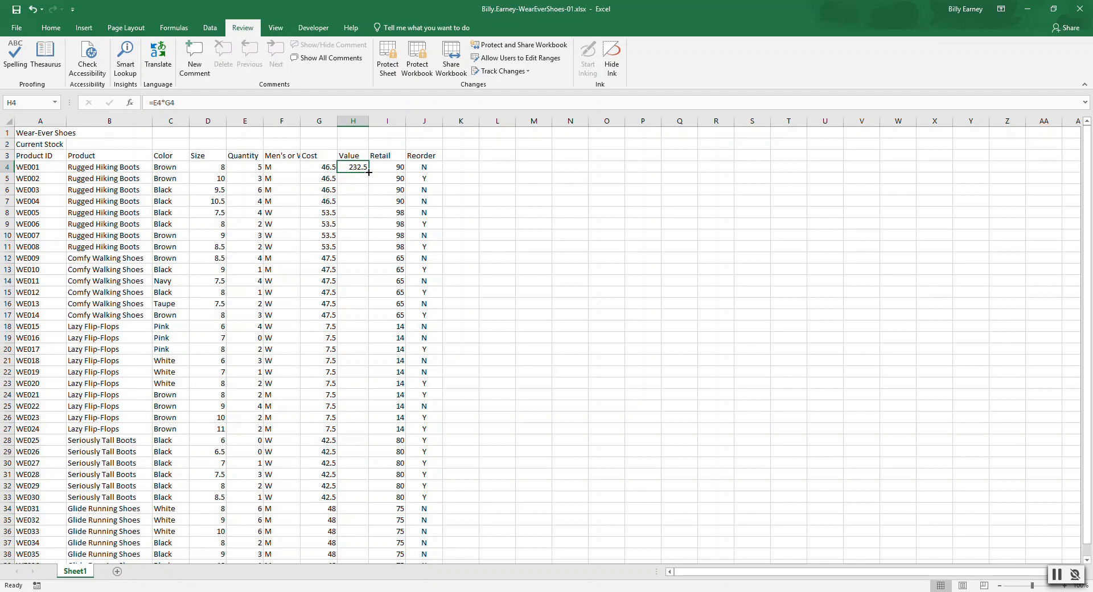
{"action": "double_click", "coordinate": [369, 172]}
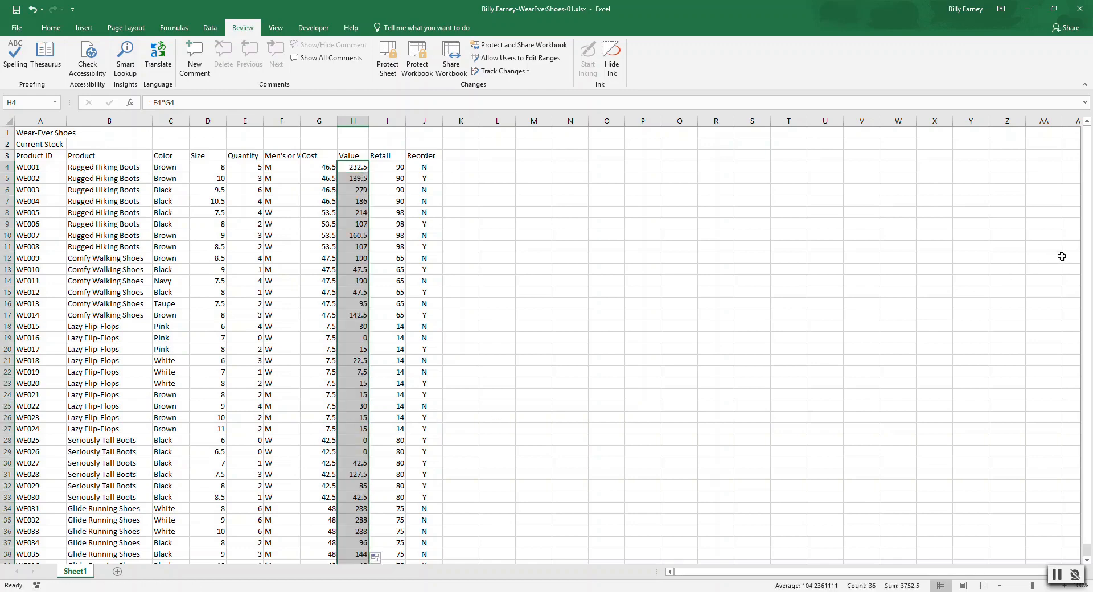
{"action": "mouse_move", "coordinate": [1084, 256]}
{"action": "left_mouse_down"}
{"action": "mouse_move", "coordinate": [1089, 307]}
{"action": "mouse_move", "coordinate": [1090, 250]}
{"action": "left_mouse_up"}
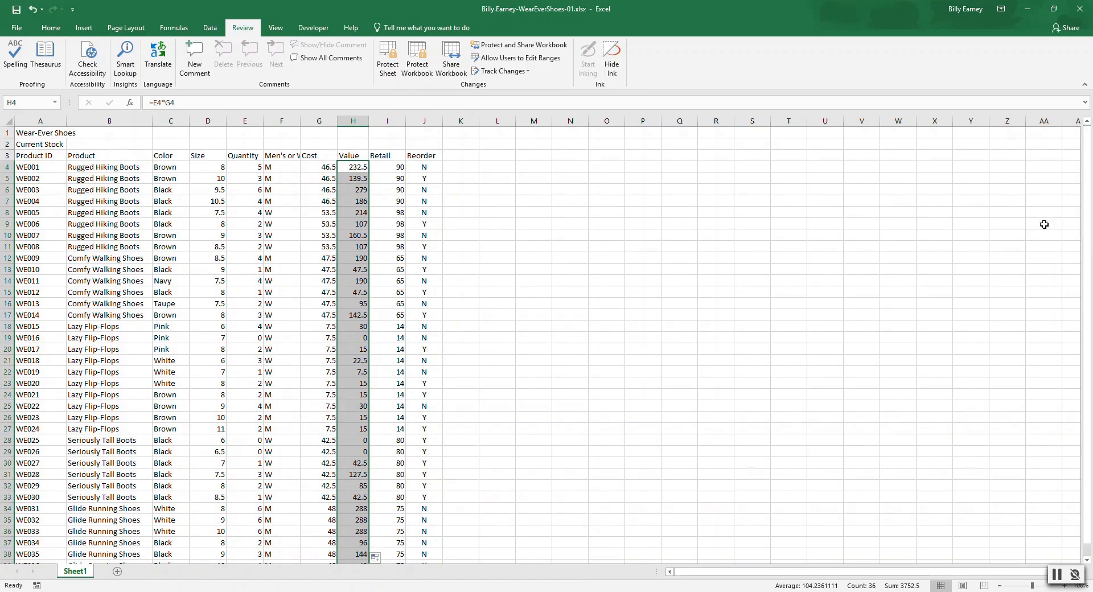
{"action": "left_click", "coordinate": [32, 9]}
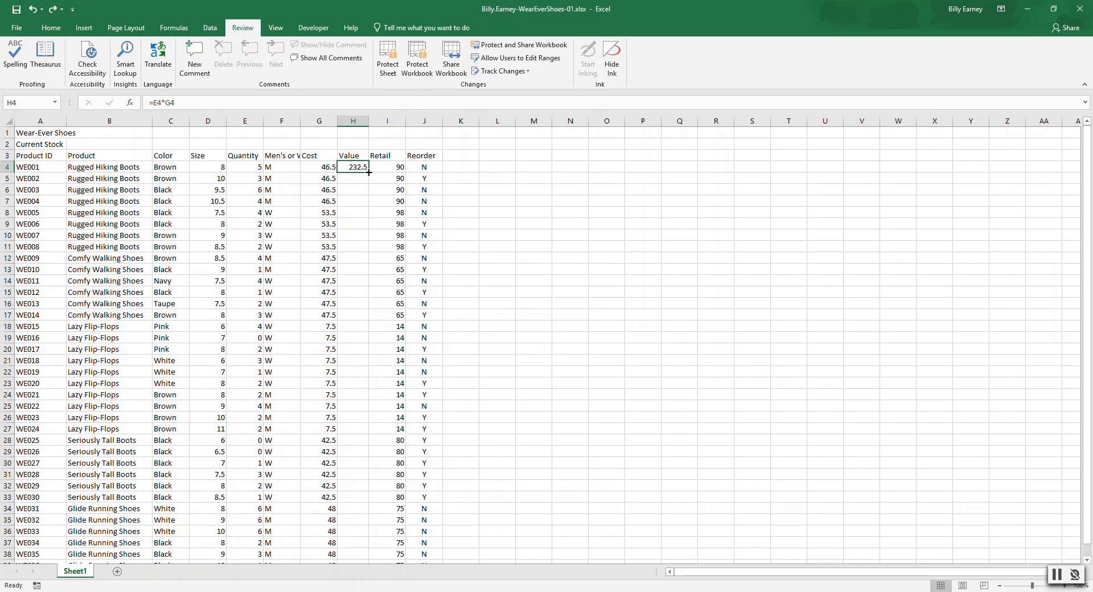
Step: Fill the Value formula from H4 down through H39 and return to cell A1
{"action": "left_click_drag", "start_coordinate": [369, 172], "coordinate": [366, 545]}
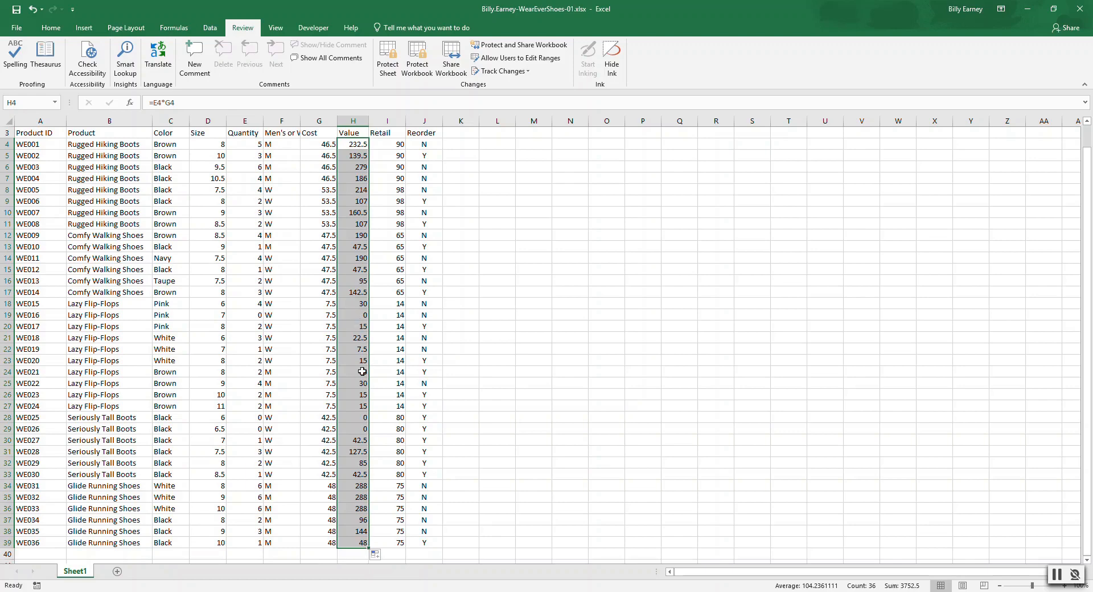
{"action": "left_click_drag", "start_coordinate": [1087, 313], "coordinate": [1091, 267]}
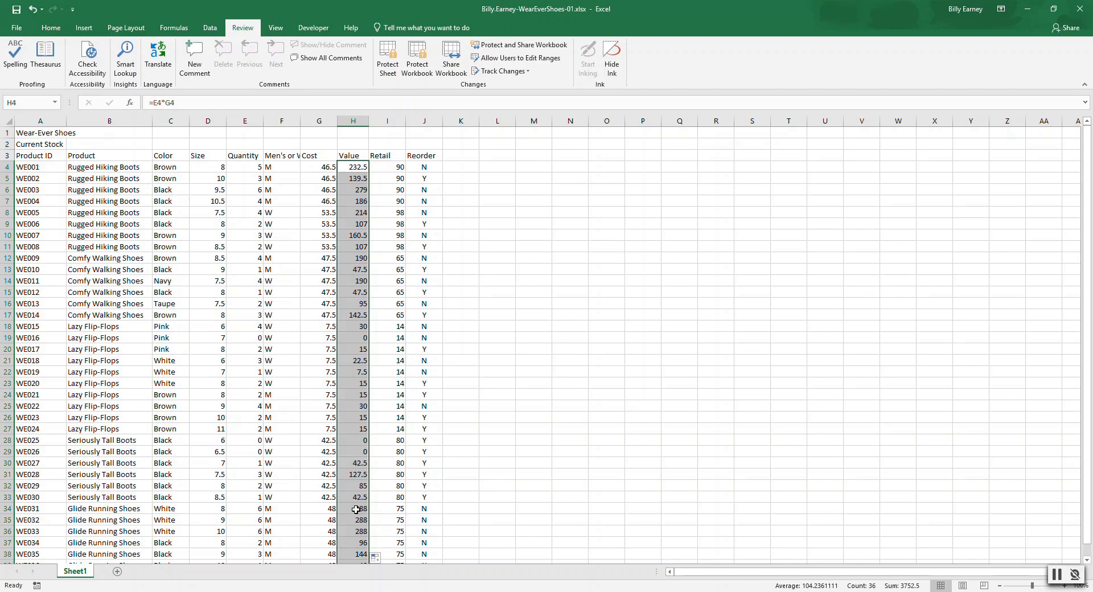
{"action": "key", "text": "ctrl+Home"}
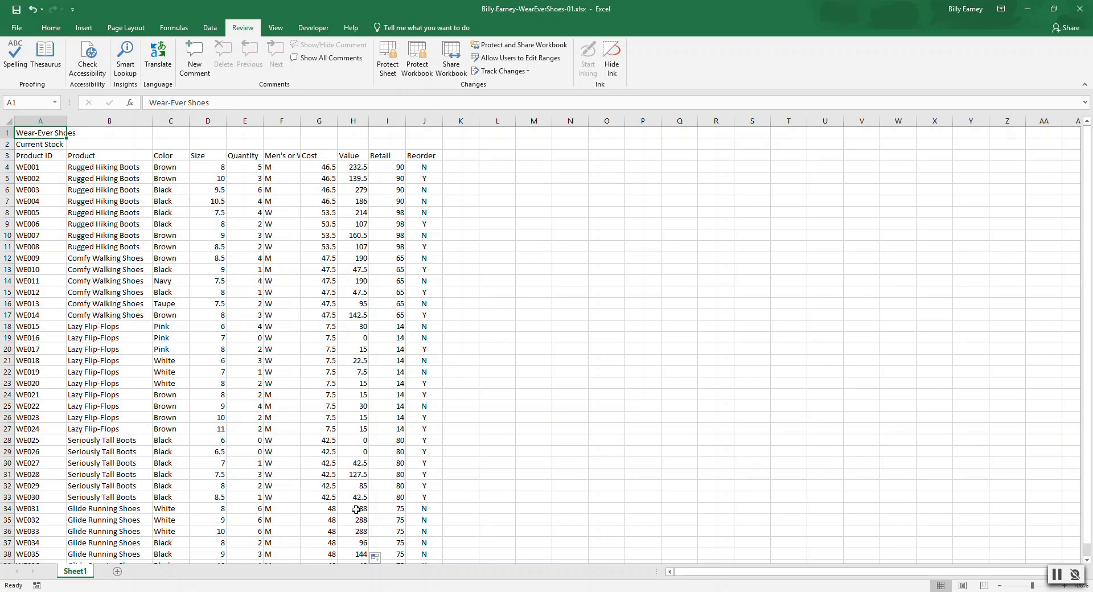
Step: Apply the Ion theme to the workbook
{"action": "left_click", "coordinate": [130, 27]}
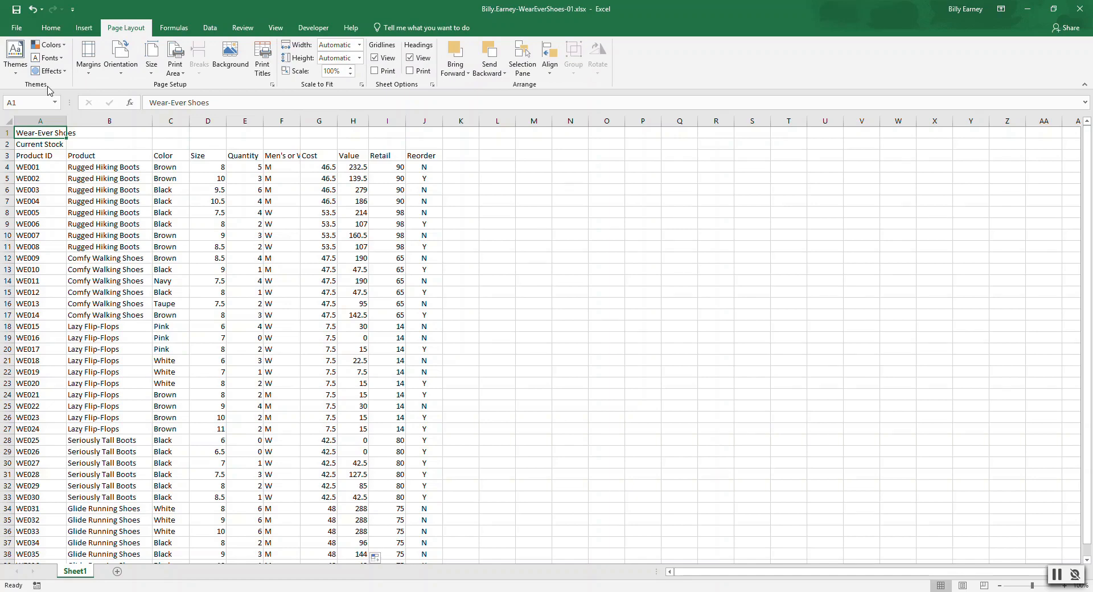
{"action": "left_click", "coordinate": [15, 73]}
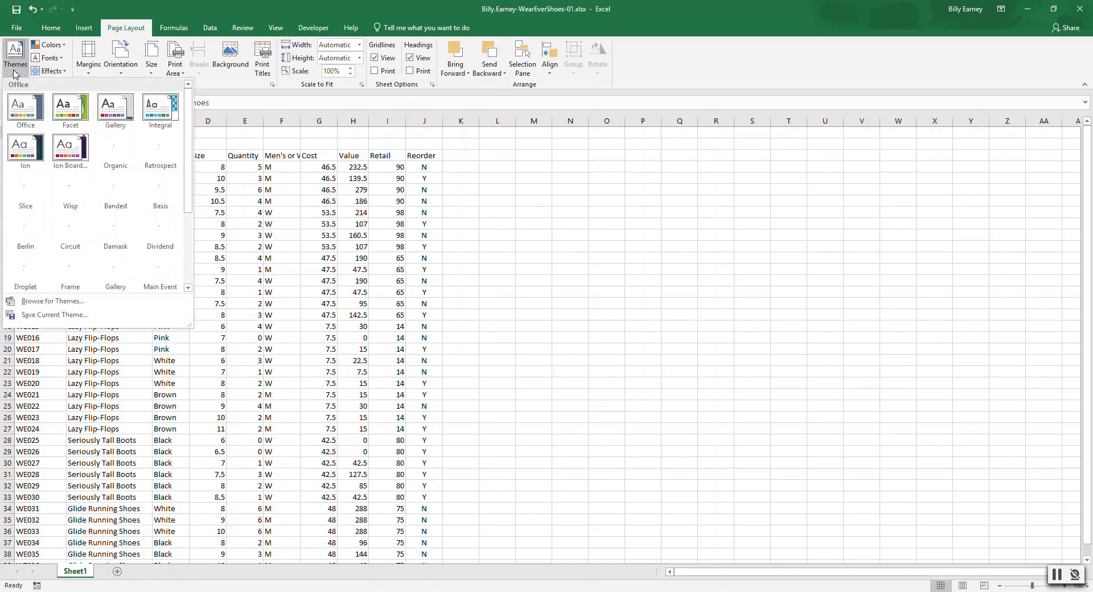
{"action": "left_click", "coordinate": [27, 150]}
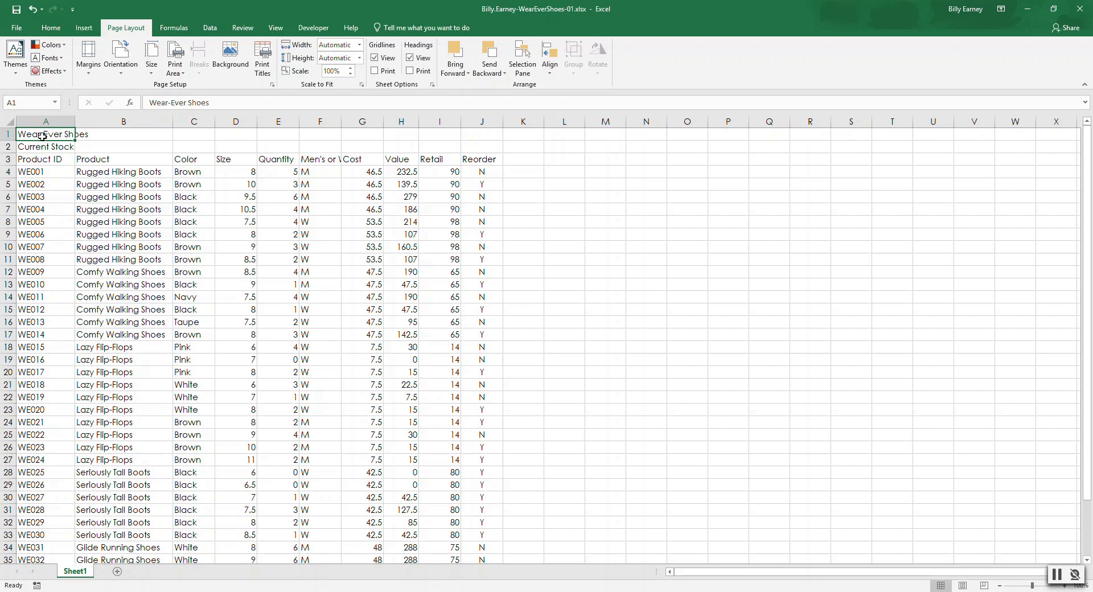
Step: Merge and center the Wear-Ever Shoes title across A1:J1
{"action": "left_click", "coordinate": [481, 136], "text": "shift"}
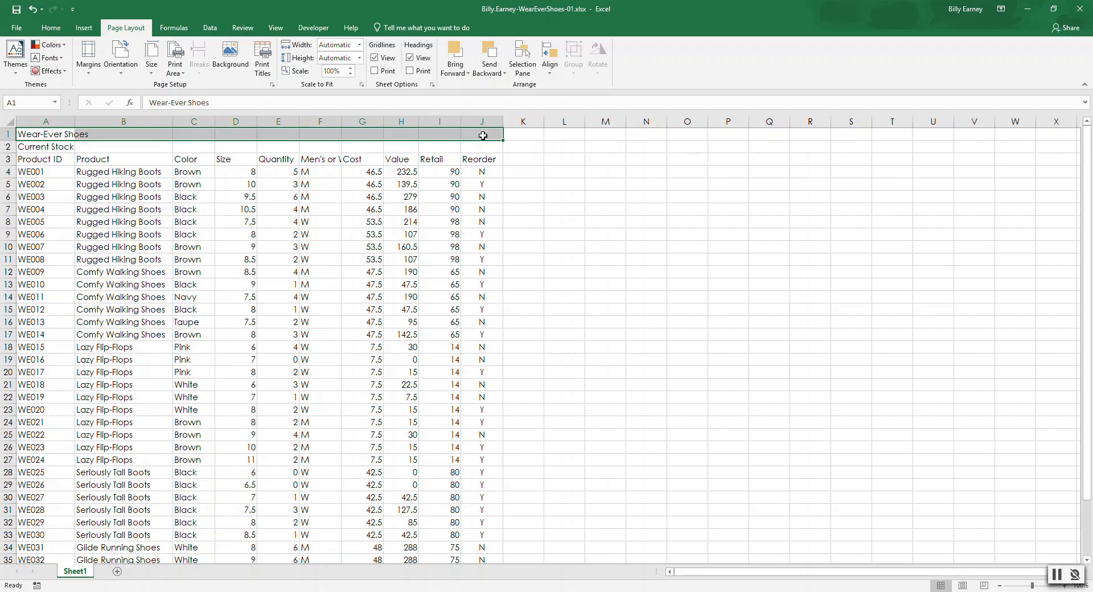
{"action": "left_click", "coordinate": [39, 133]}
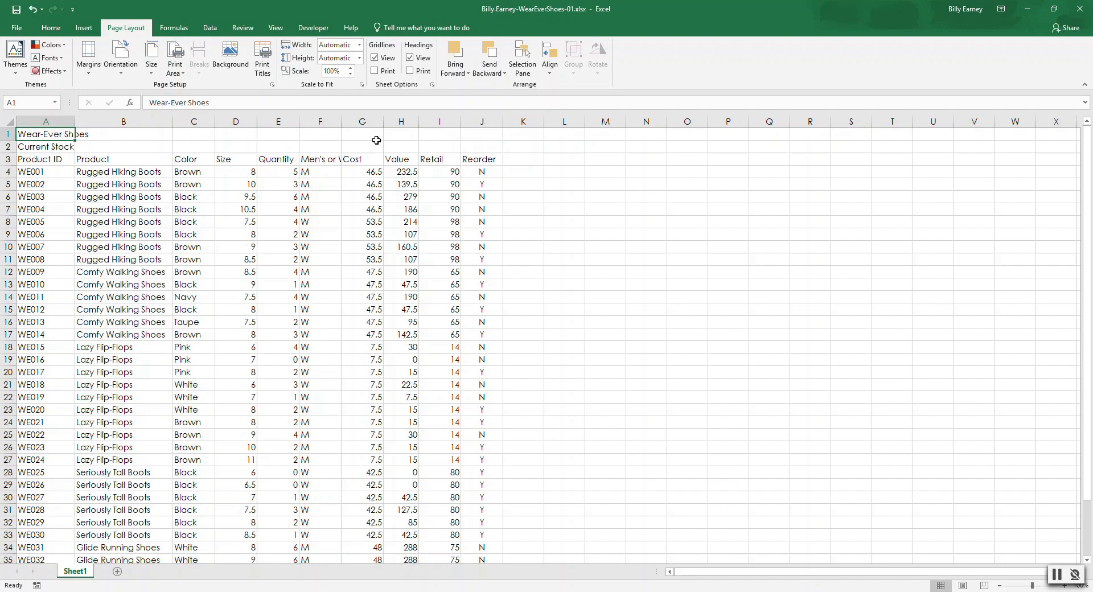
{"action": "left_click", "coordinate": [480, 134], "text": "shift"}
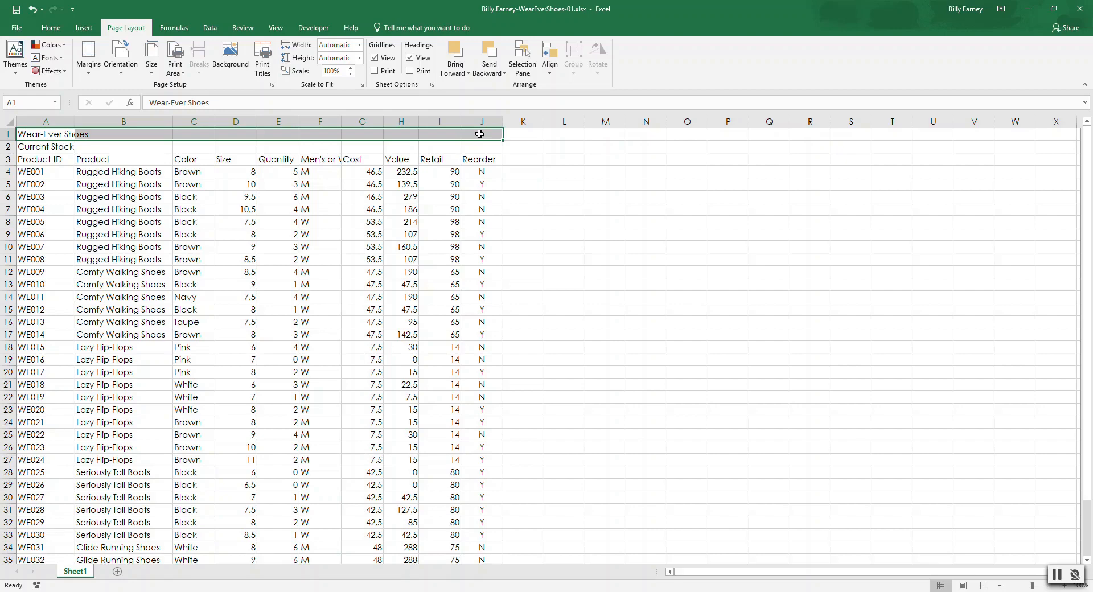
{"action": "left_click", "coordinate": [49, 29]}
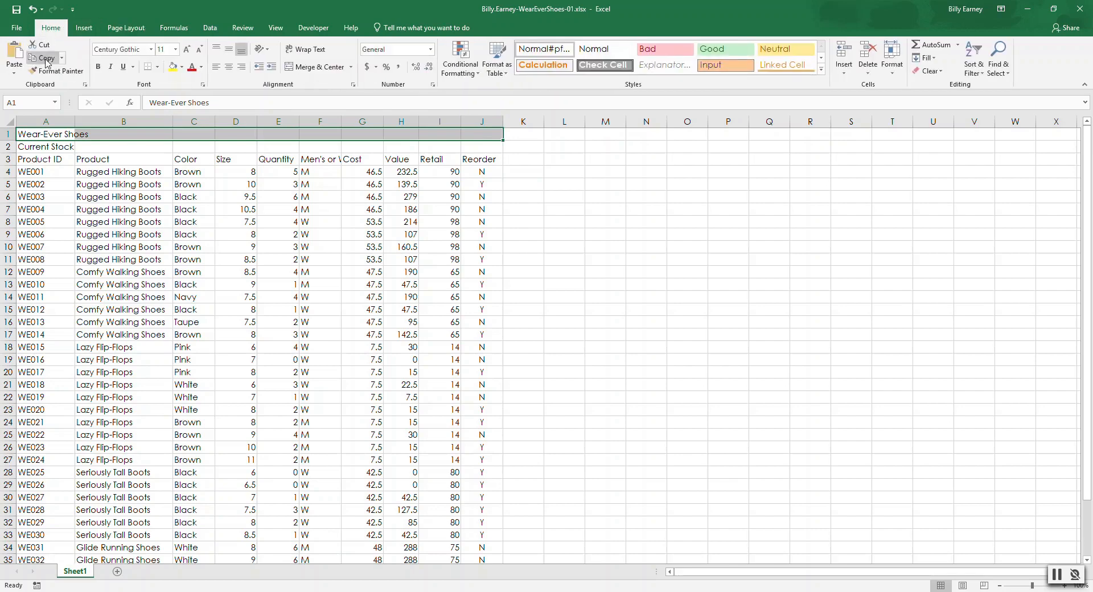
{"action": "left_click", "coordinate": [328, 69]}
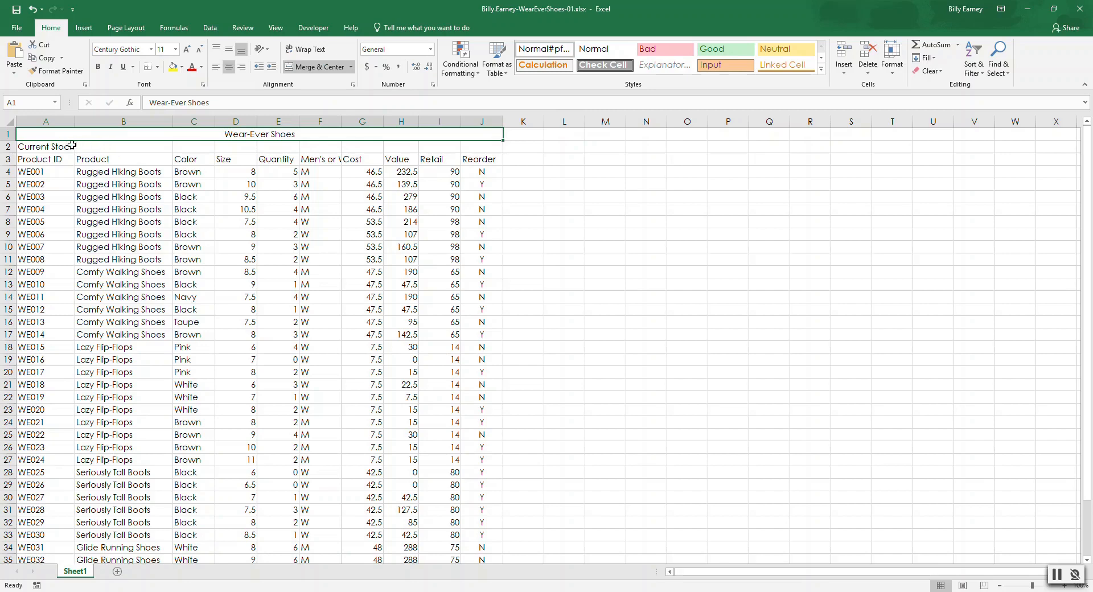
Step: Merge and center the Current Stock subtitle across A2:J2
{"action": "left_click", "coordinate": [38, 146]}
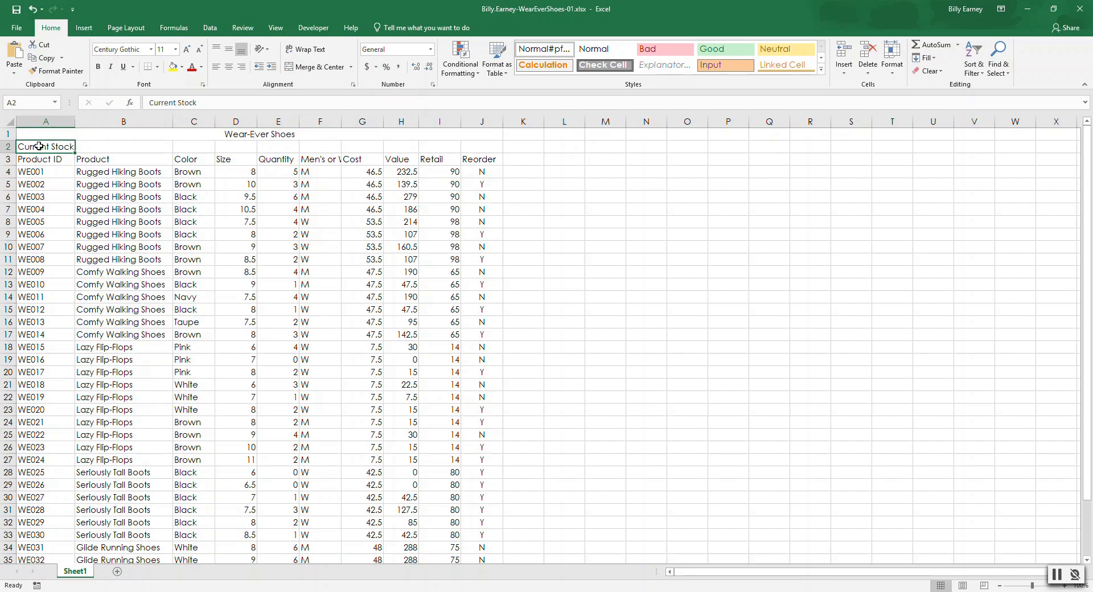
{"action": "left_click", "coordinate": [480, 146], "text": "shift"}
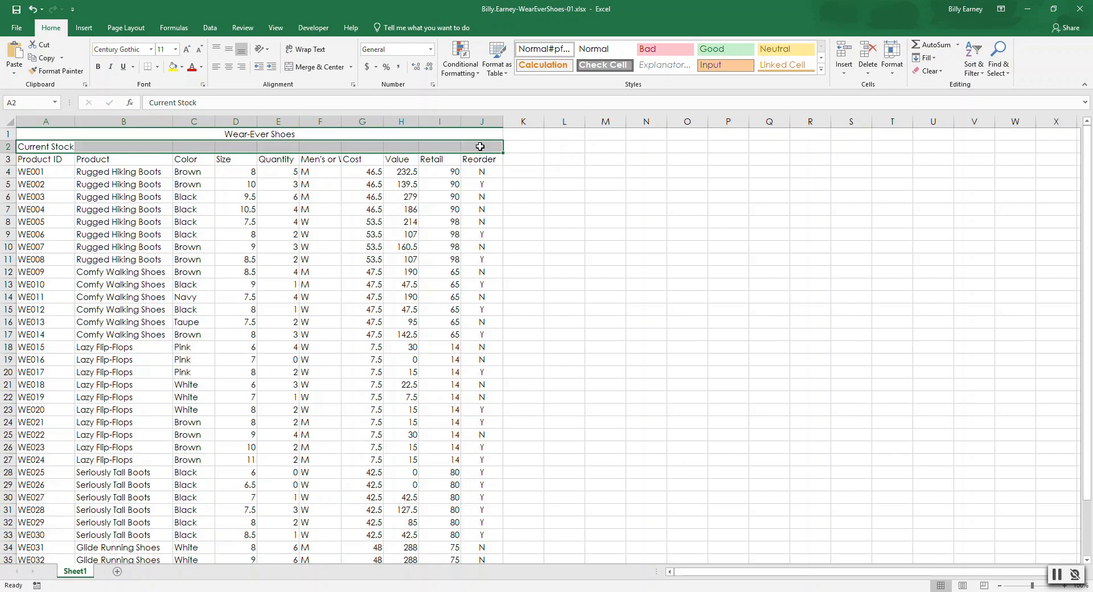
{"action": "left_click", "coordinate": [319, 67]}
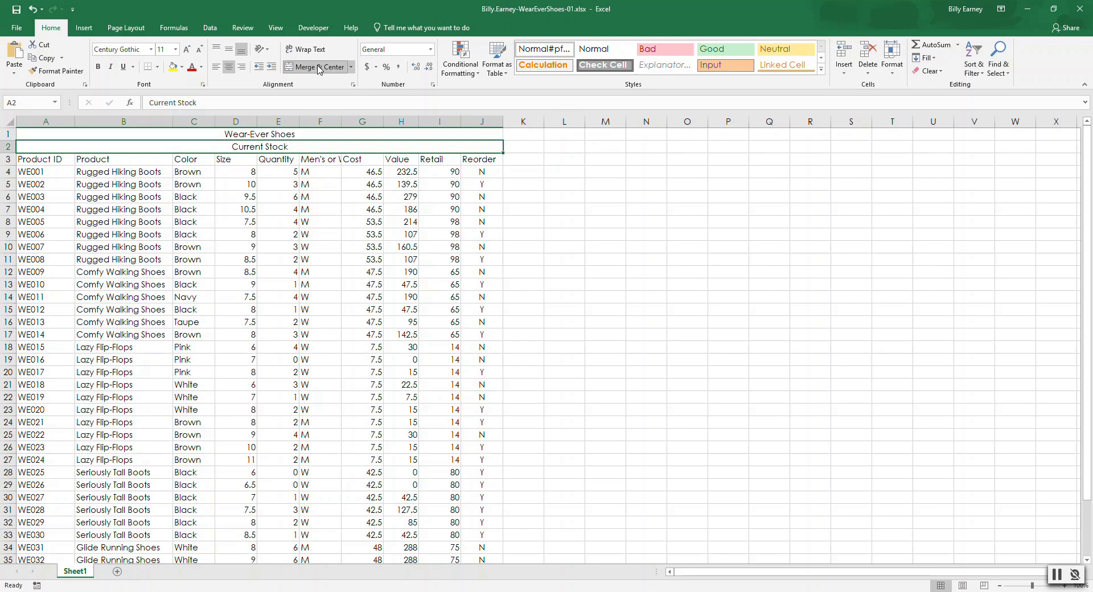
Step: Apply the Title cell style to the merged Wear-Ever Shoes heading in row 1
{"action": "left_click", "coordinate": [60, 132]}
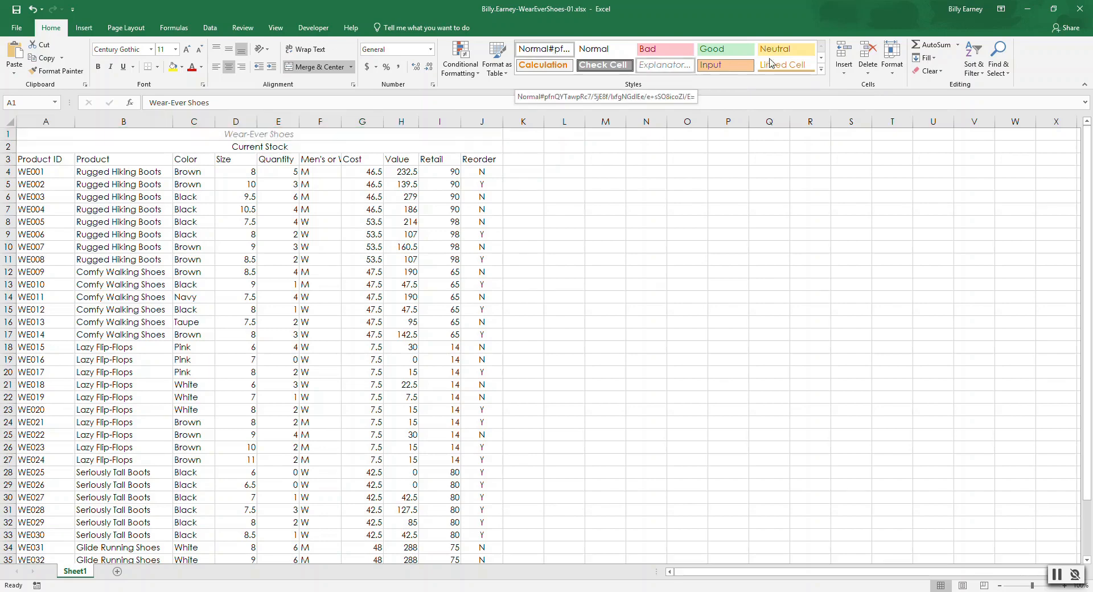
{"action": "left_click", "coordinate": [821, 69]}
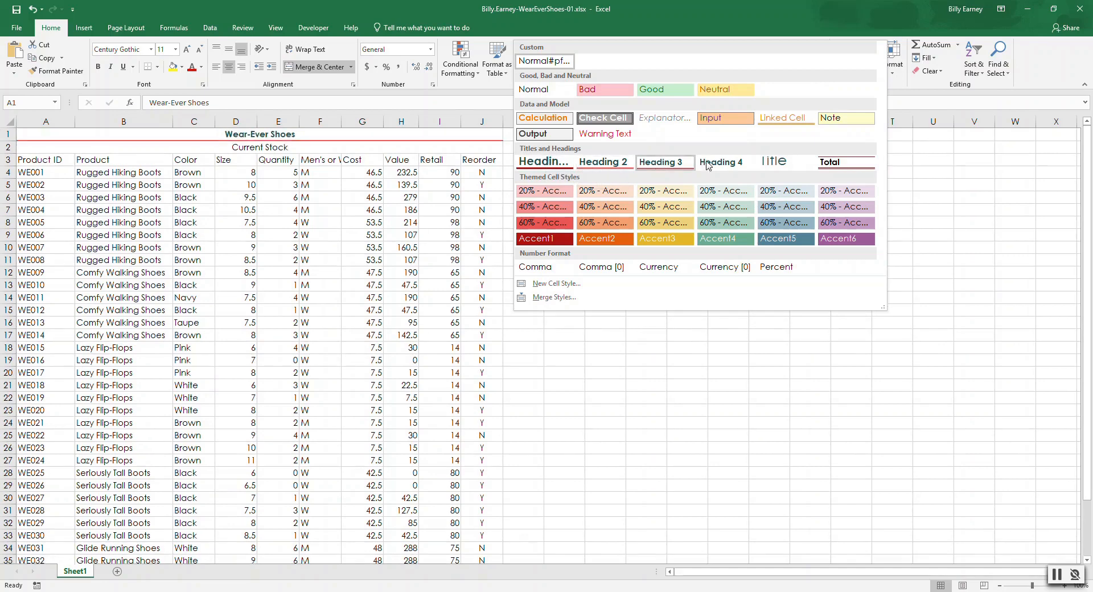
{"action": "left_click", "coordinate": [784, 164]}
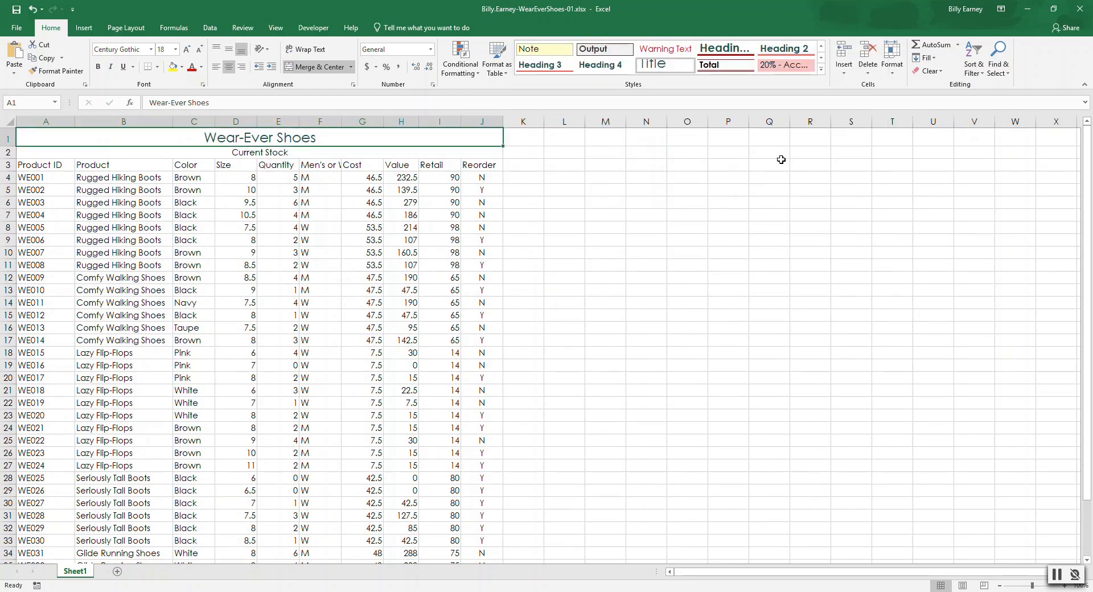
Step: Apply the Heading 4 cell style to the Current Stock subtitle and set its font size to 14
{"action": "left_click", "coordinate": [117, 152]}
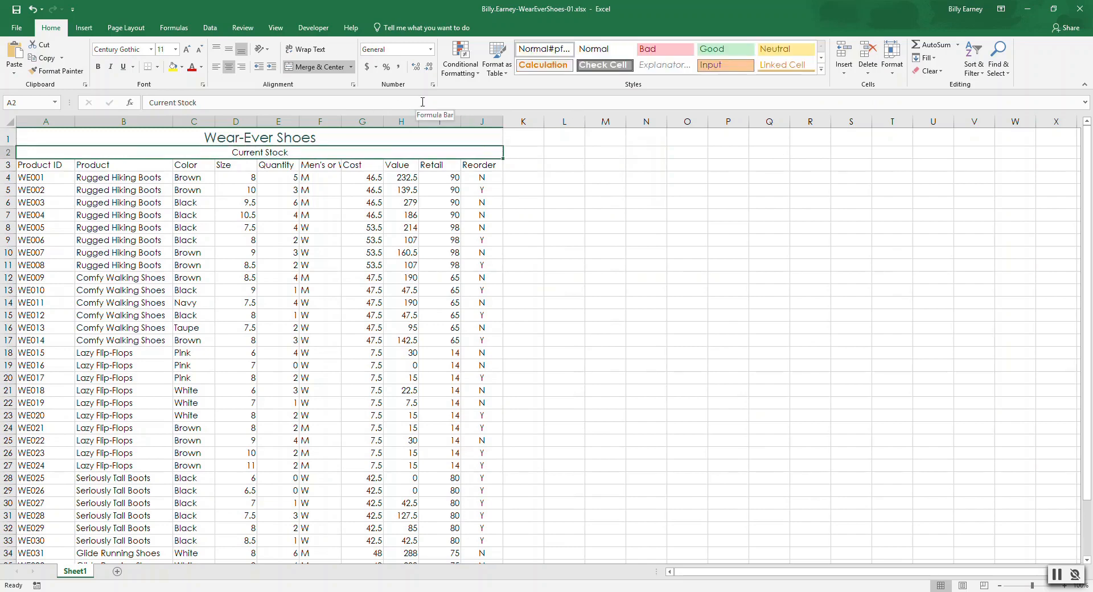
{"action": "left_click", "coordinate": [820, 69]}
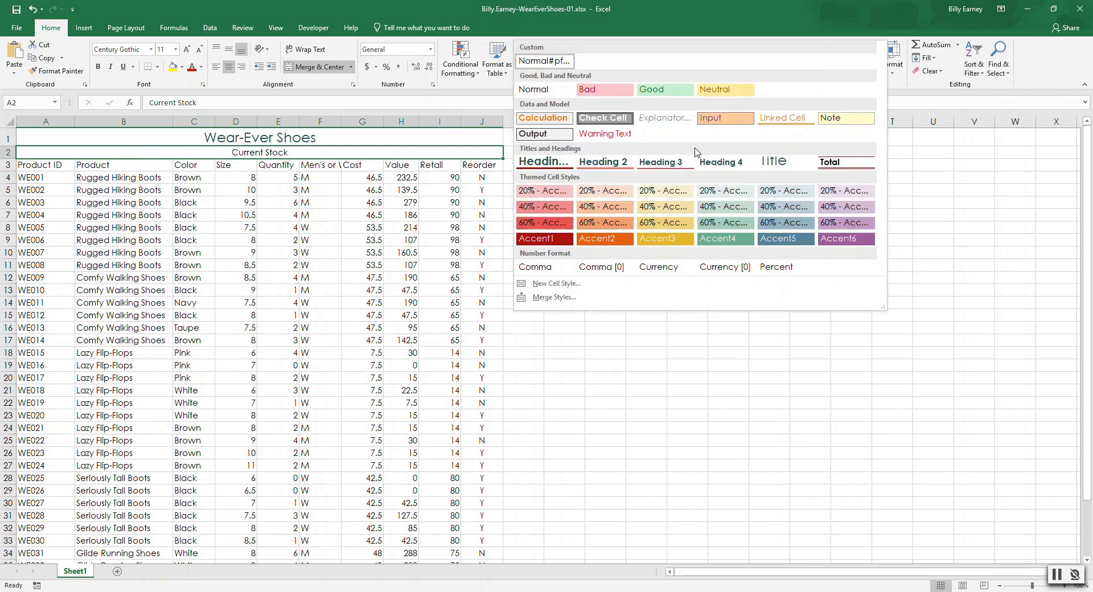
{"action": "left_click", "coordinate": [724, 164]}
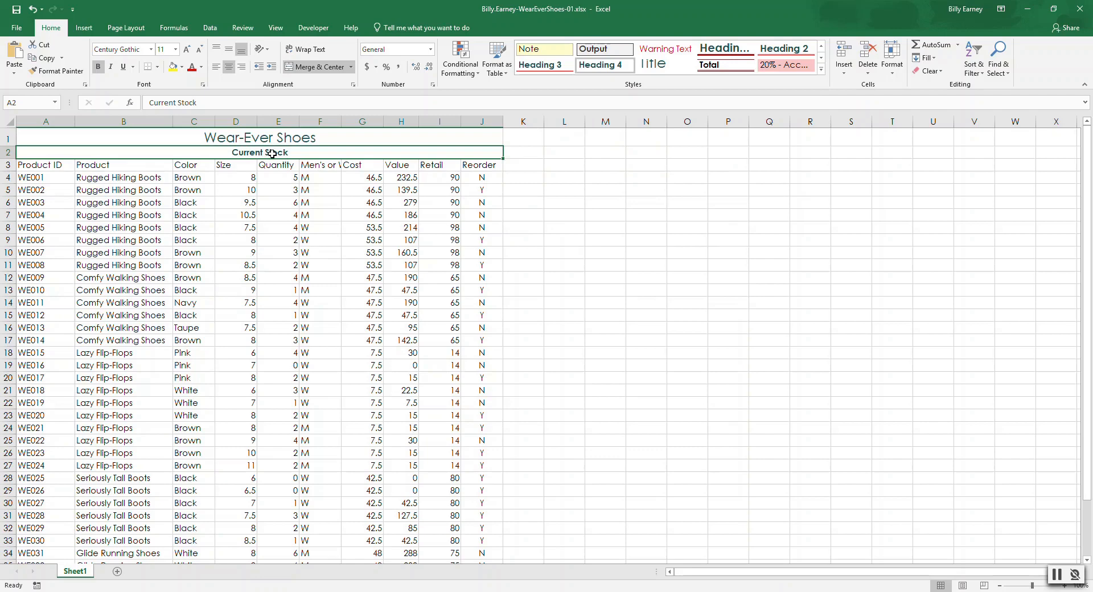
{"action": "left_click", "coordinate": [176, 51]}
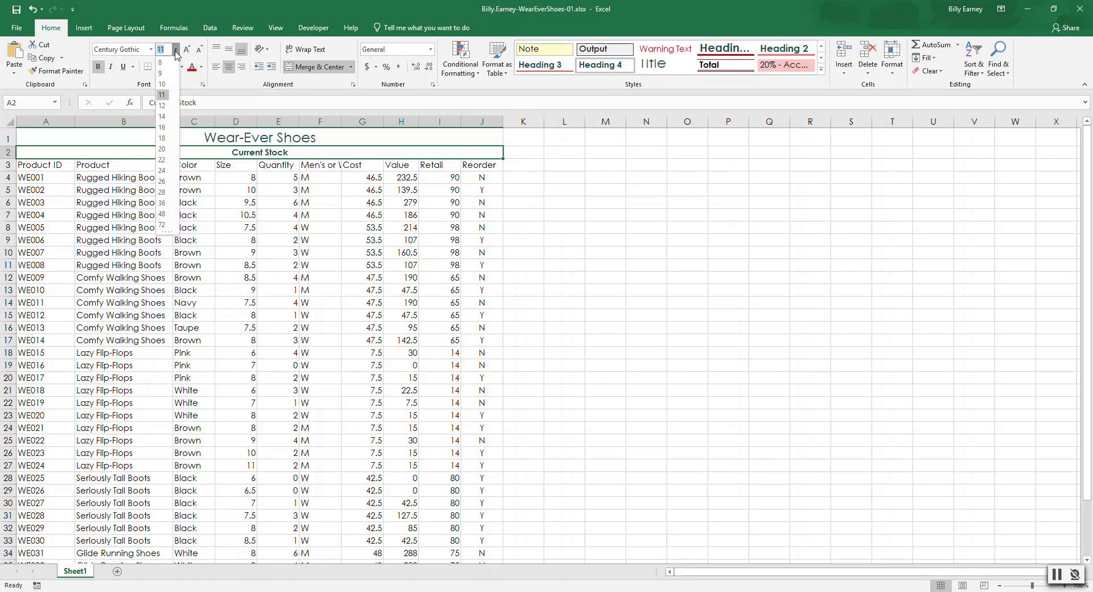
{"action": "left_click", "coordinate": [163, 116]}
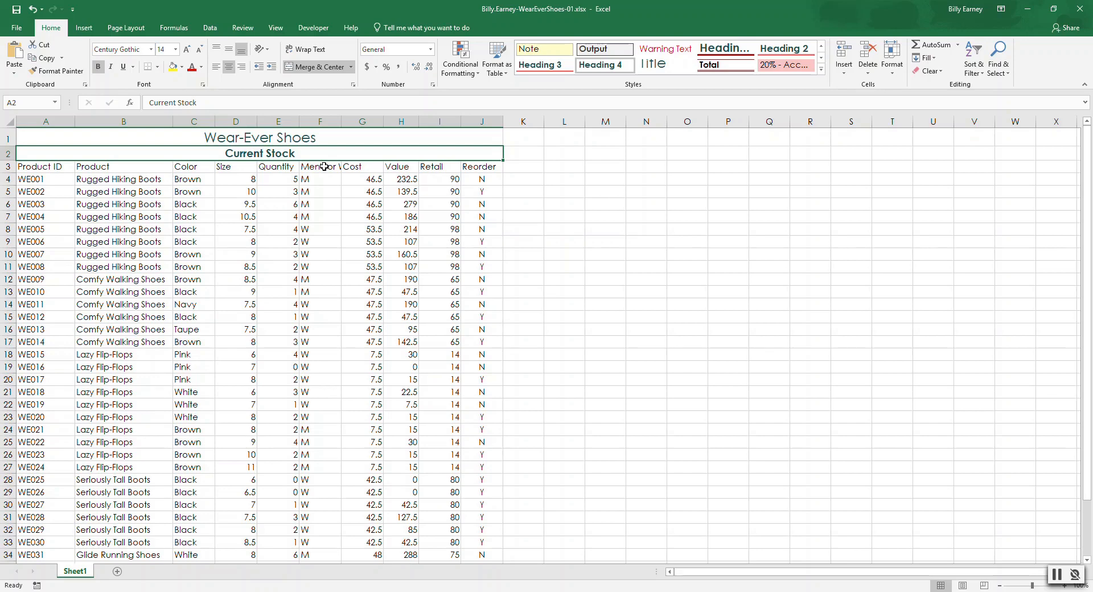
{"action": "left_click", "coordinate": [6, 137]}
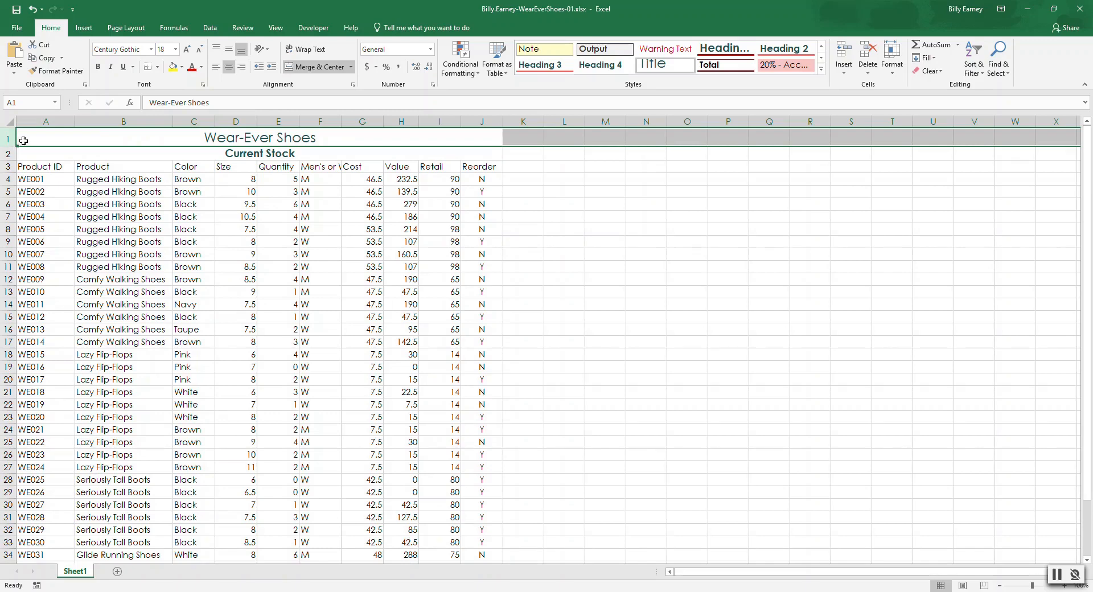
{"action": "left_click_drag", "start_coordinate": [18, 147], "coordinate": [18, 160]}
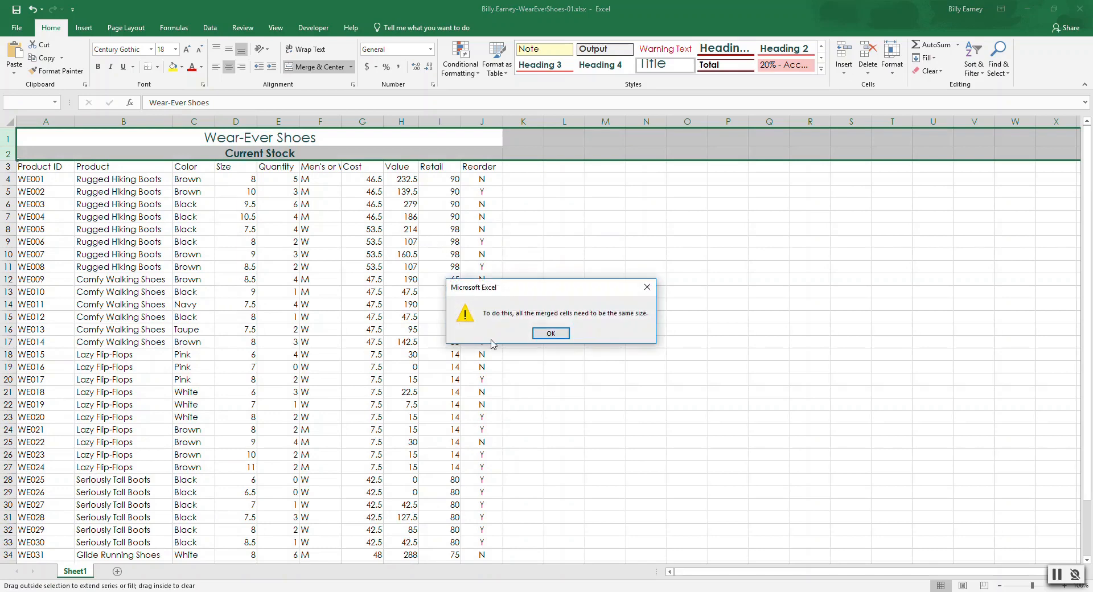
{"action": "left_click", "coordinate": [546, 334]}
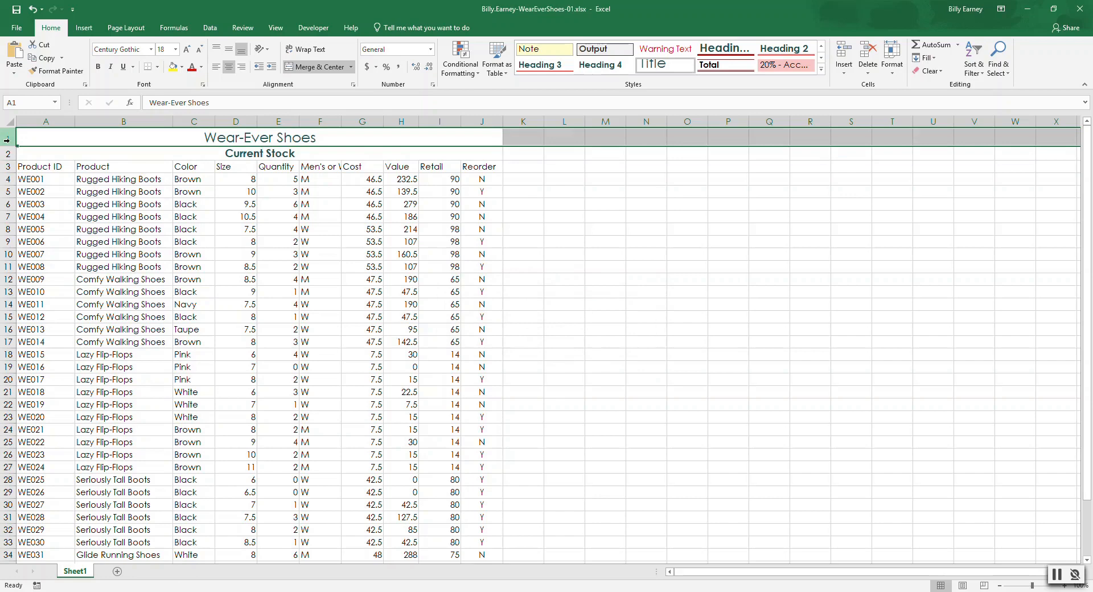
Step: Set the row height of rows 1 and 2 to 22
{"action": "left_click", "coordinate": [42, 135]}
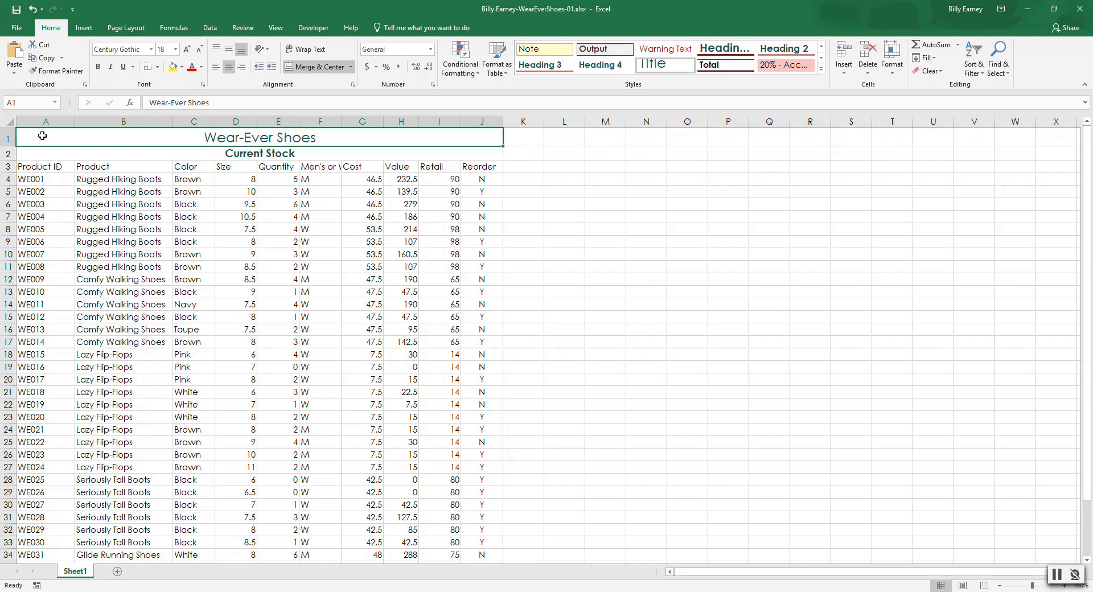
{"action": "key", "text": "shift+Down"}
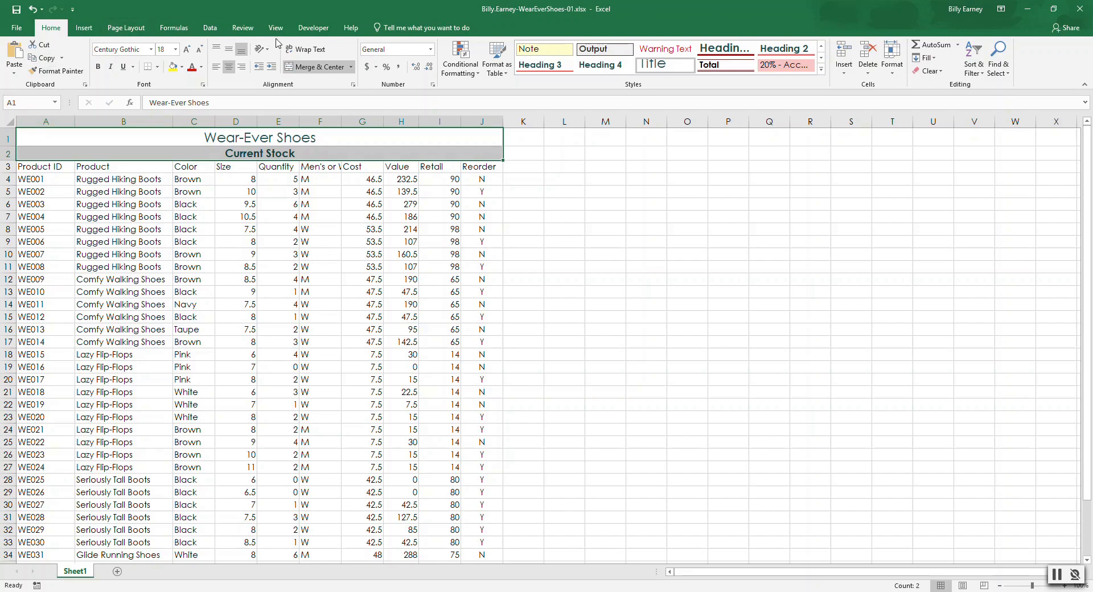
{"action": "left_click", "coordinate": [892, 74]}
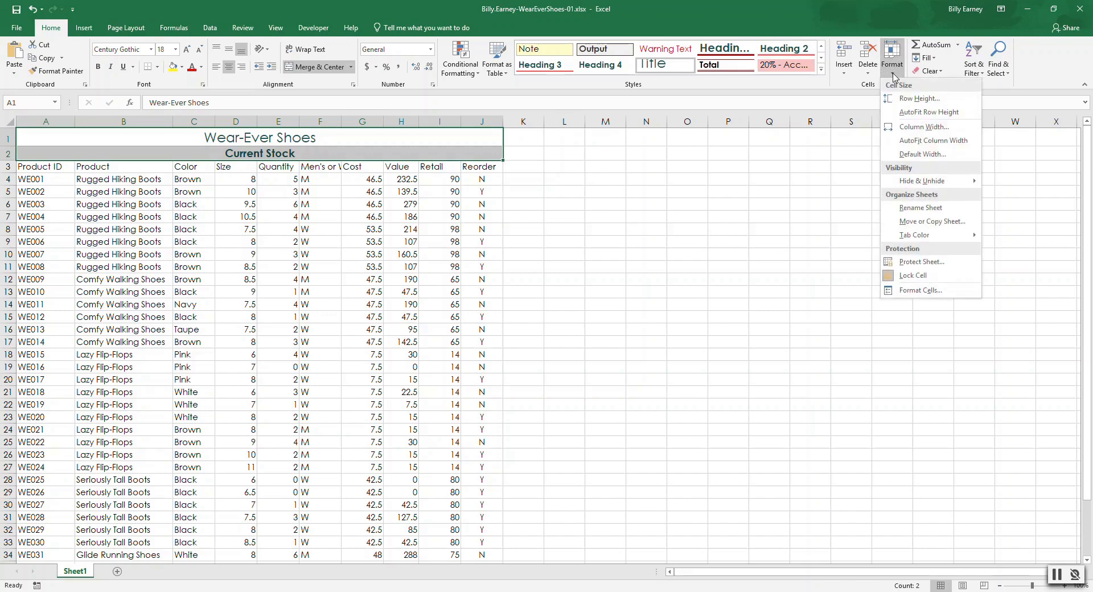
{"action": "left_click", "coordinate": [909, 99]}
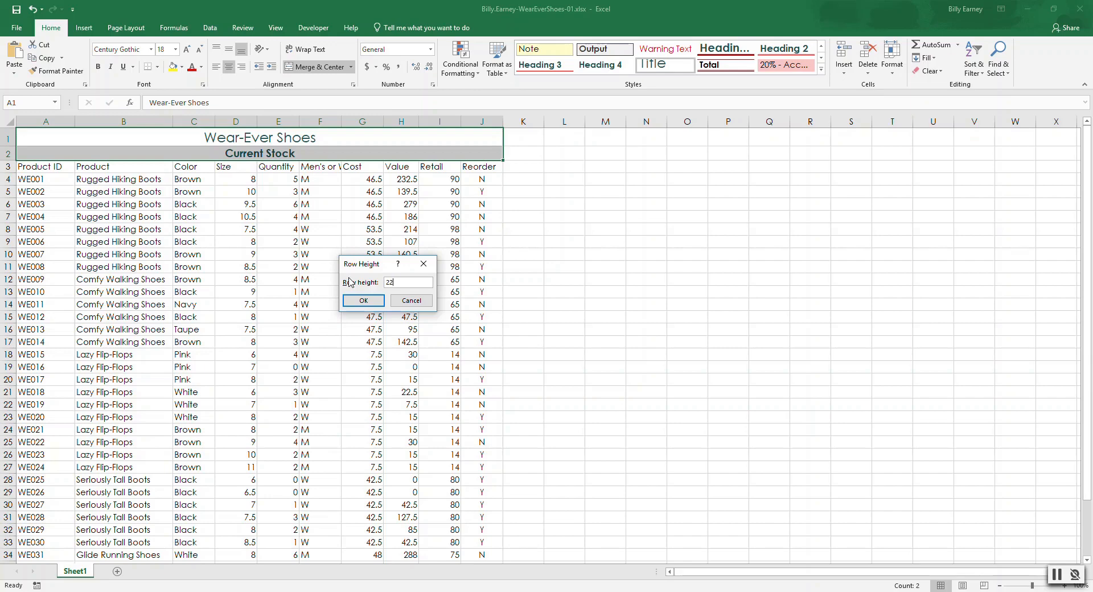
{"action": "left_click", "coordinate": [371, 303]}
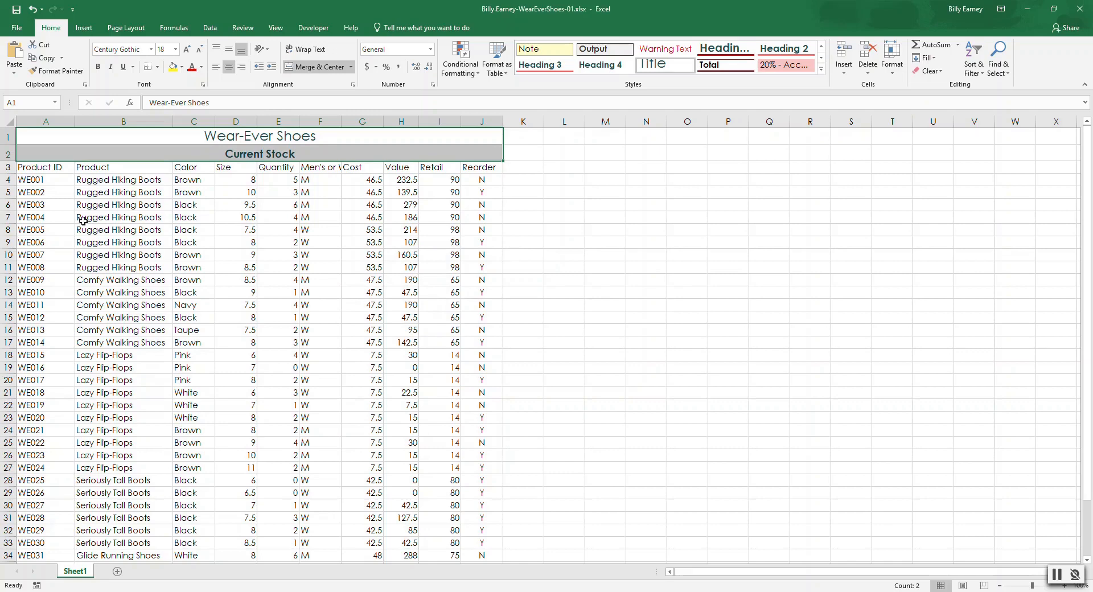
Step: Apply the Light Yellow, 40% - Accent3 cell style to the column headings in A3:J3 and make them bold
{"action": "left_click", "coordinate": [36, 166]}
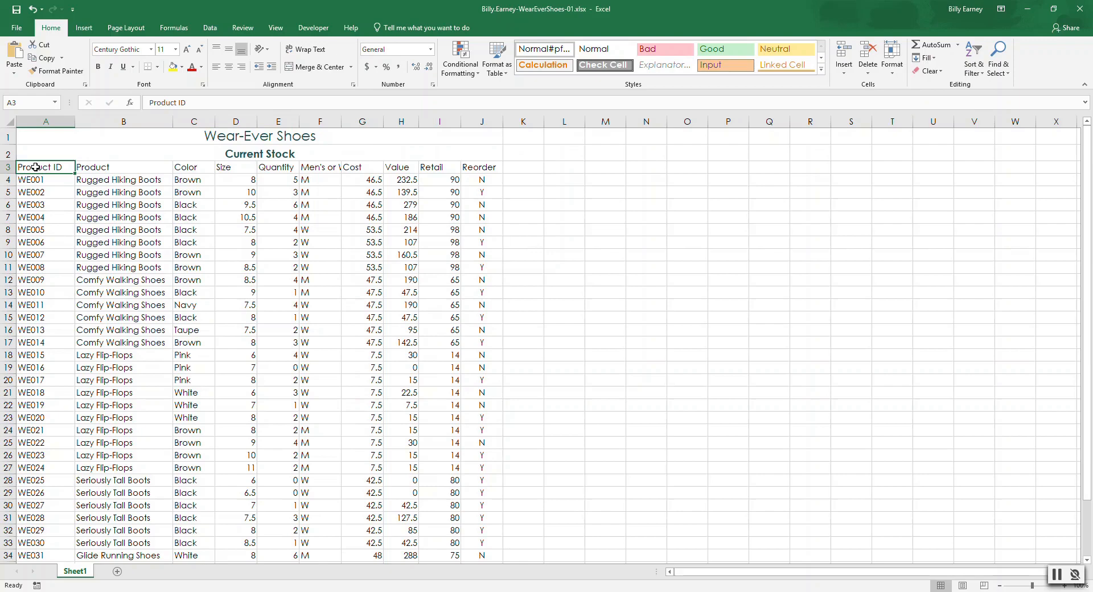
{"action": "key", "text": "shift+Right"}
{"action": "key", "text": "shift+Right"}
{"action": "key", "text": "shift+Right"}
{"action": "key", "text": "shift+Right"}
{"action": "key", "text": "shift+Right"}
{"action": "key", "text": "shift+Right"}
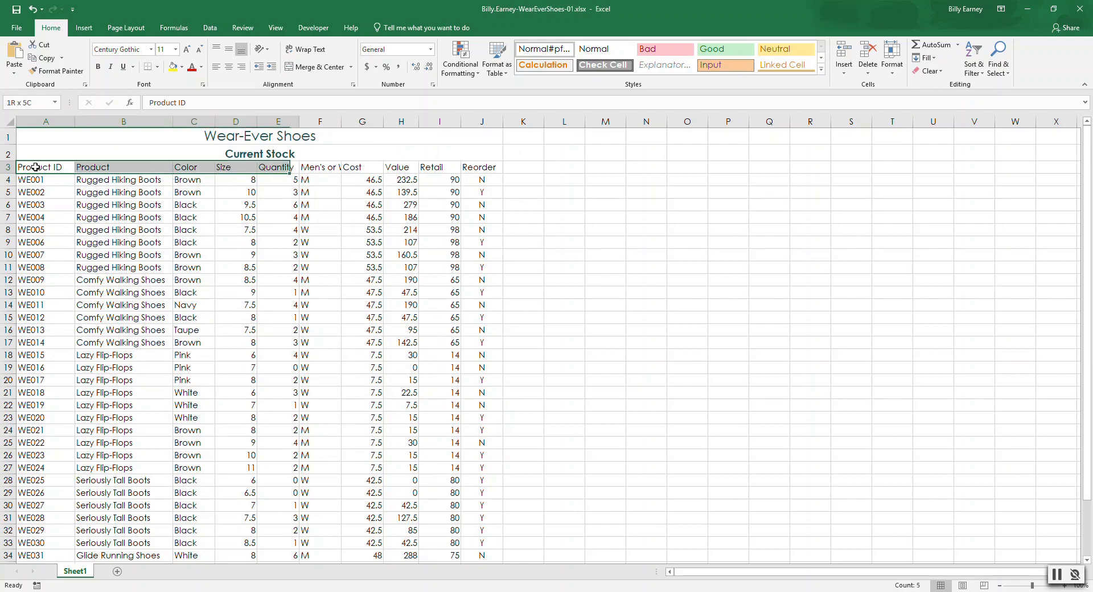
{"action": "key", "text": "shift+Right"}
{"action": "key", "text": "shift+Right"}
{"action": "key", "text": "shift+Right"}
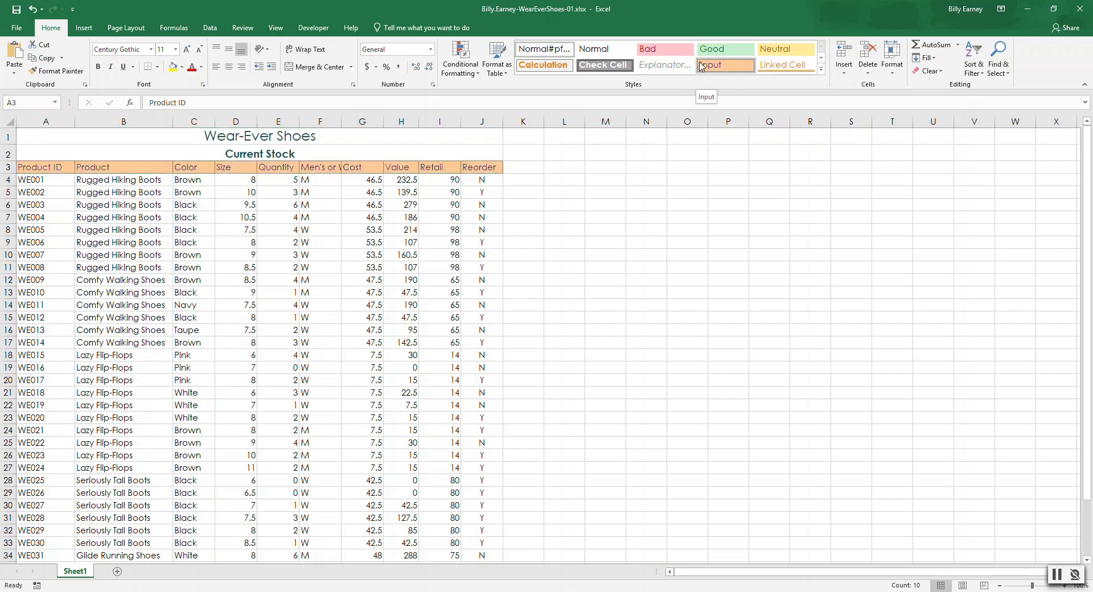
{"action": "left_click", "coordinate": [775, 55]}
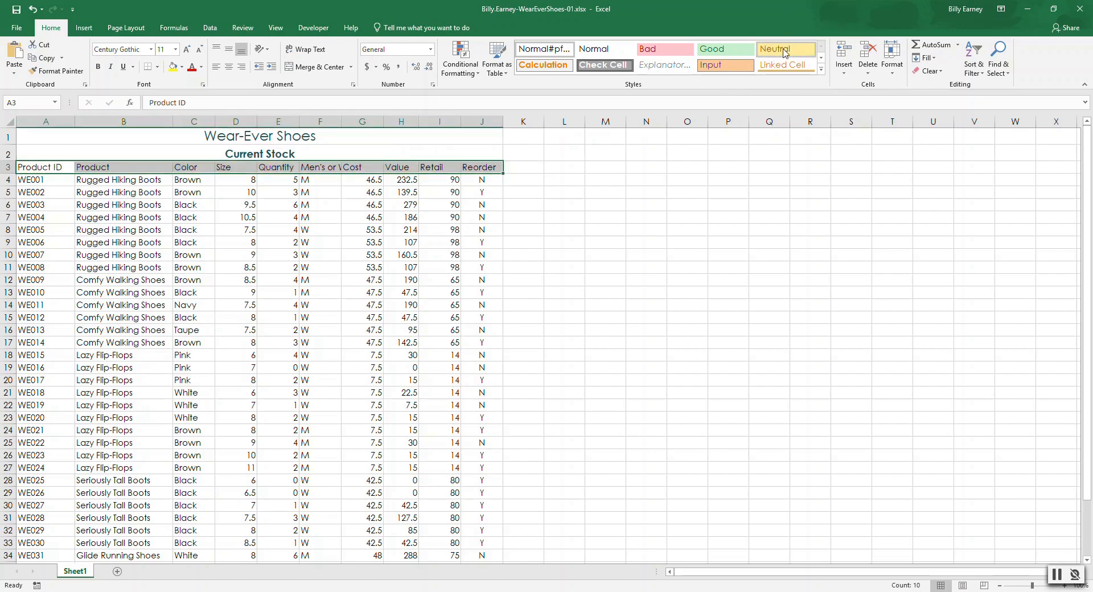
{"action": "left_click", "coordinate": [821, 69]}
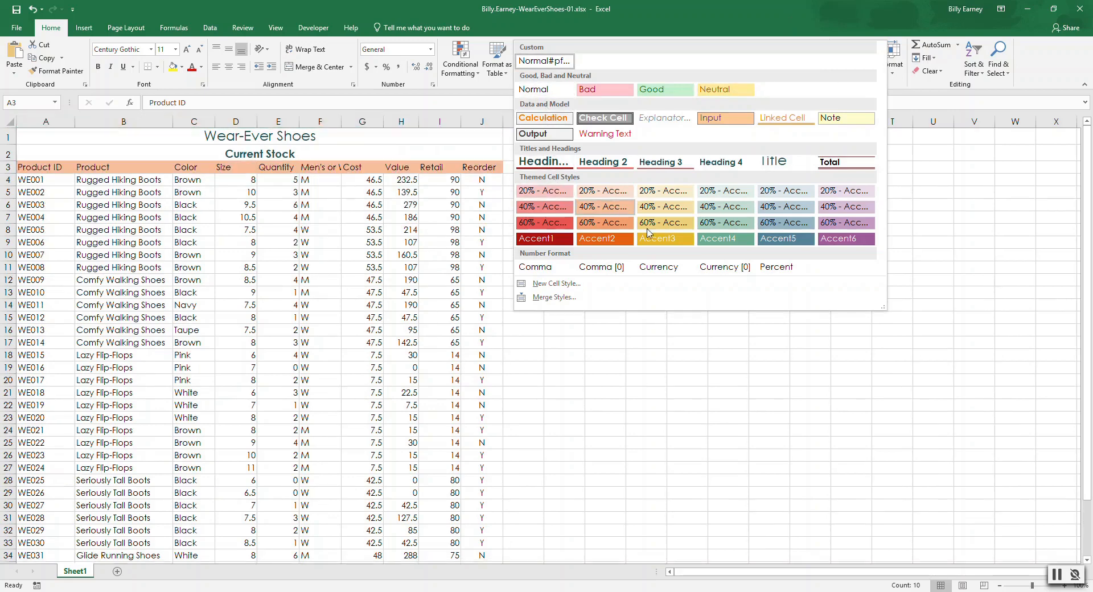
{"action": "left_click", "coordinate": [671, 211]}
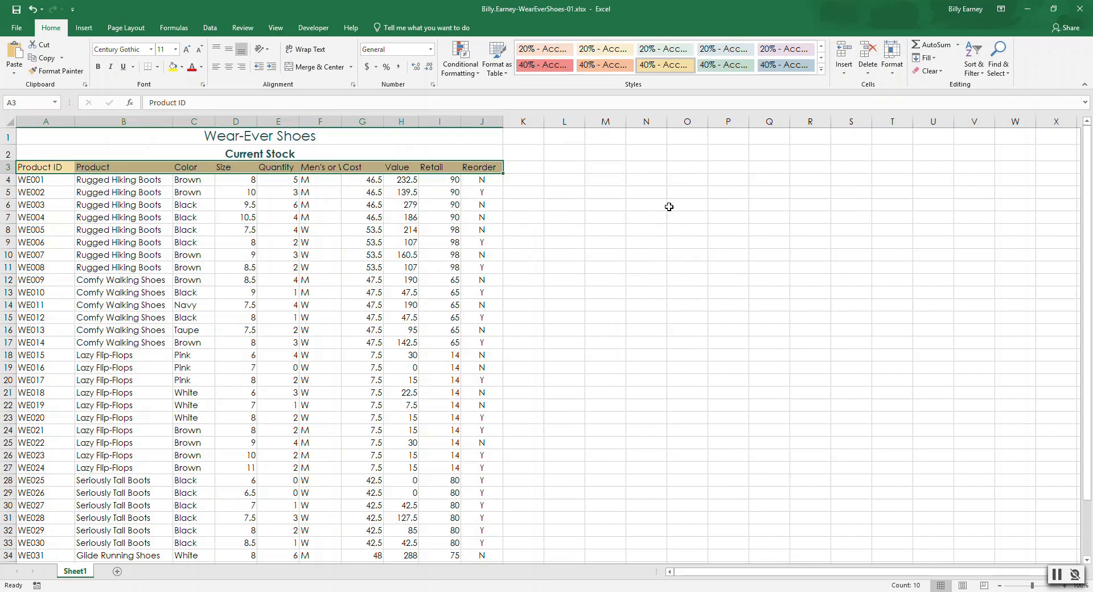
{"action": "left_click", "coordinate": [99, 68]}
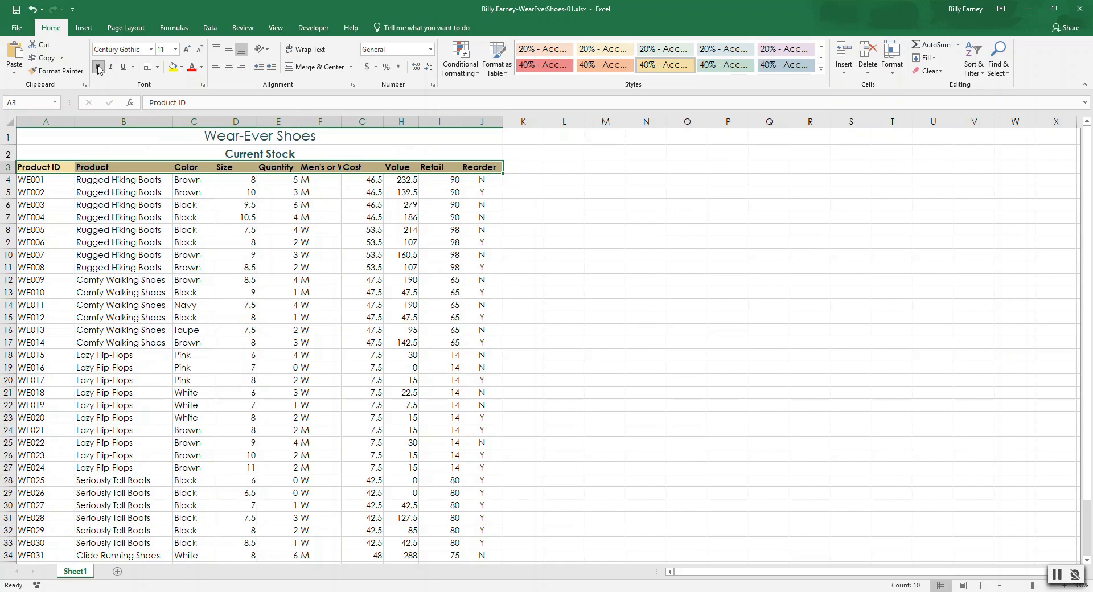
Step: Increase the height of row 3, the column headings row, to 21
{"action": "left_click", "coordinate": [9, 167]}
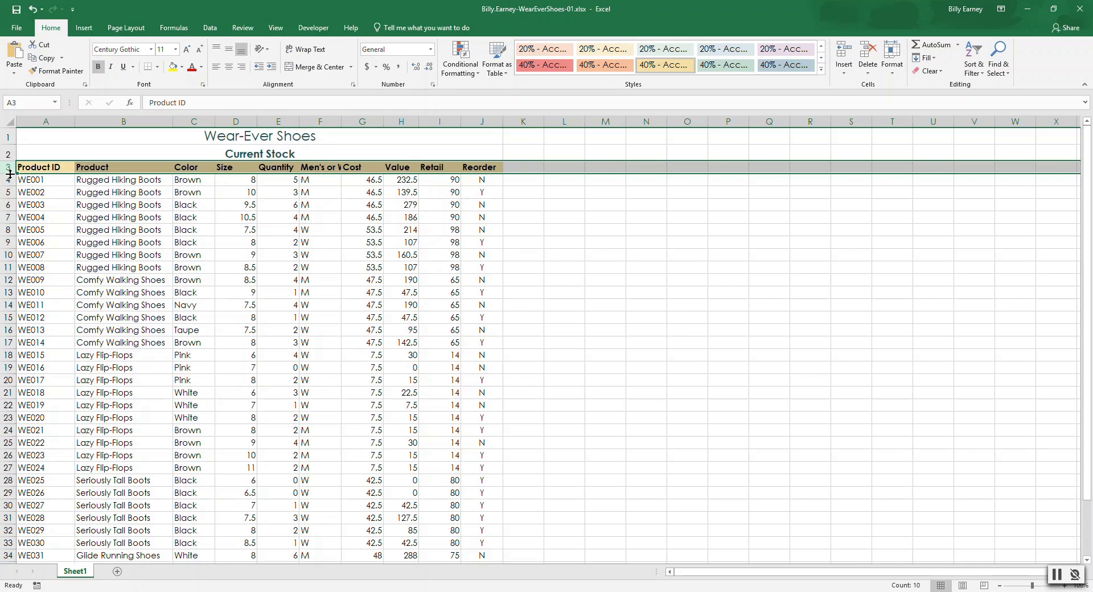
{"action": "left_click_drag", "start_coordinate": [10, 173], "coordinate": [10, 173]}
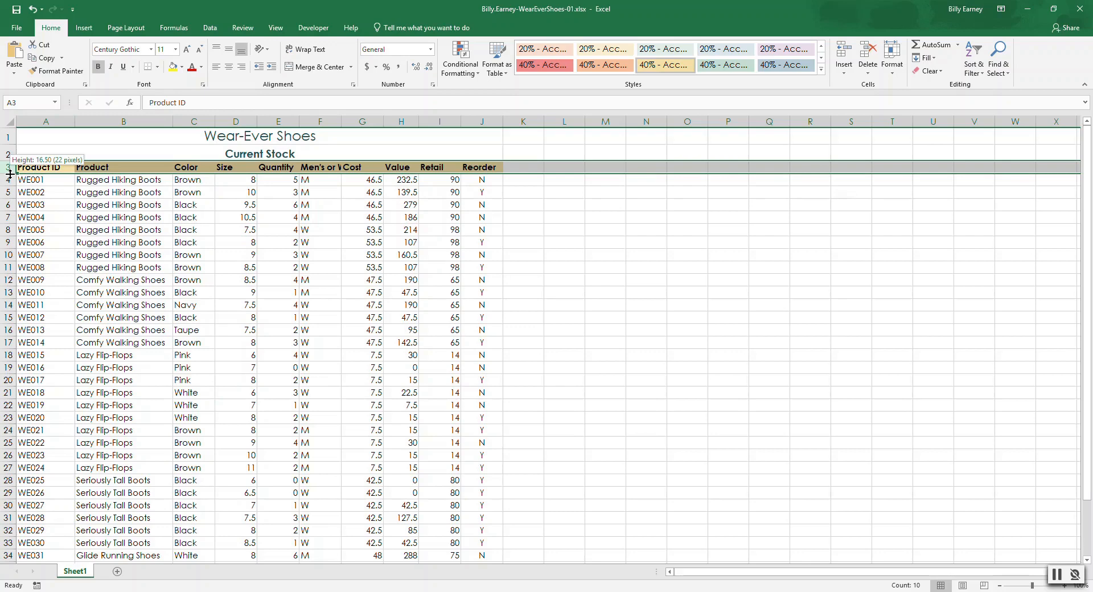
{"action": "left_click_drag", "start_coordinate": [11, 173], "coordinate": [10, 177]}
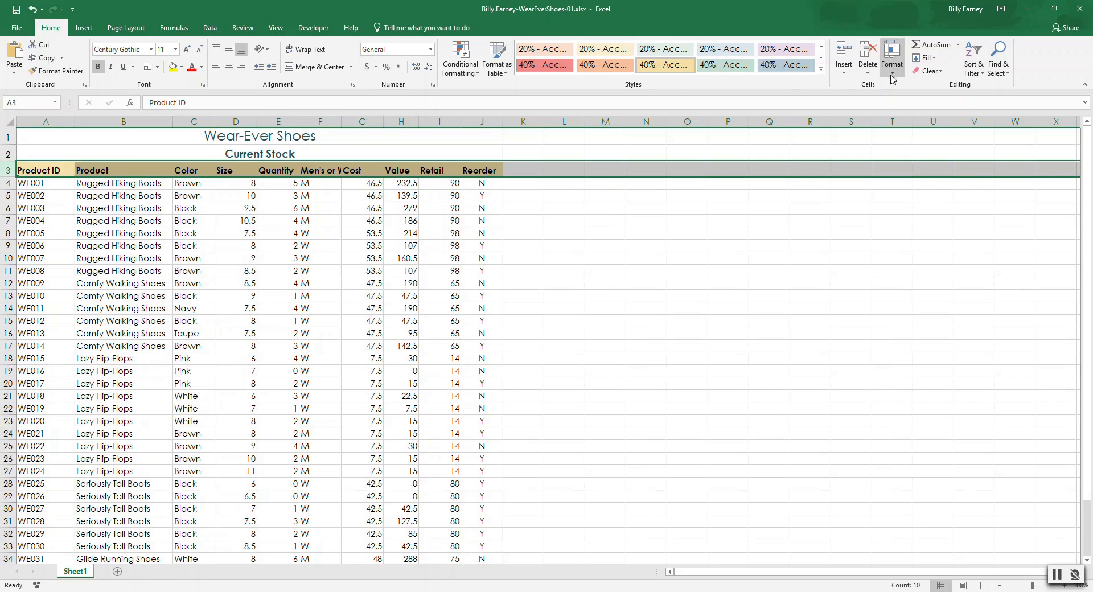
{"action": "left_click", "coordinate": [891, 79]}
{"action": "left_click", "coordinate": [908, 99]}
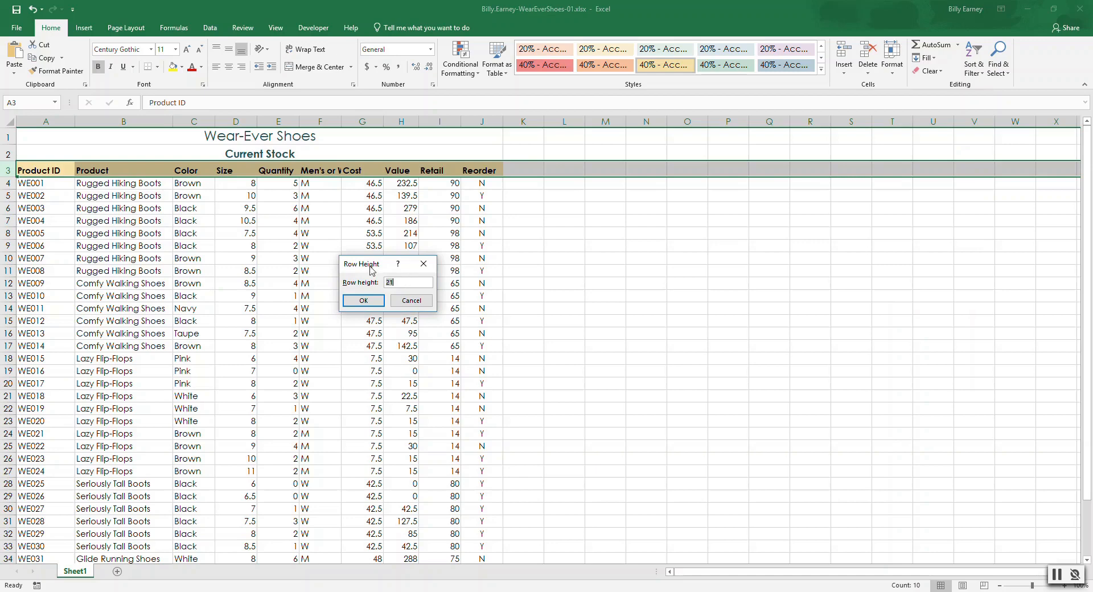
{"action": "left_click", "coordinate": [413, 301]}
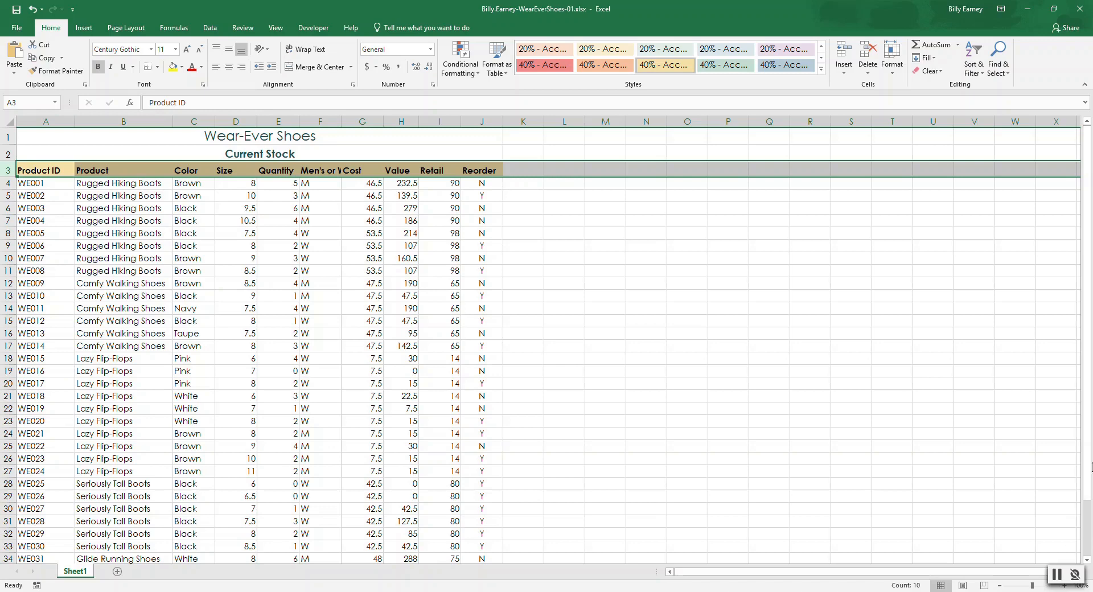
Step: Center the stock data in A4:F39, from the Product ID column through the Men's or Women's column
{"action": "mouse_move", "coordinate": [1087, 458]}
{"action": "left_mouse_down"}
{"action": "mouse_move", "coordinate": [1091, 529]}
{"action": "mouse_move", "coordinate": [1091, 474]}
{"action": "left_mouse_up"}
{"action": "left_click", "coordinate": [1000, 585]}
{"action": "left_click", "coordinate": [1000, 585]}
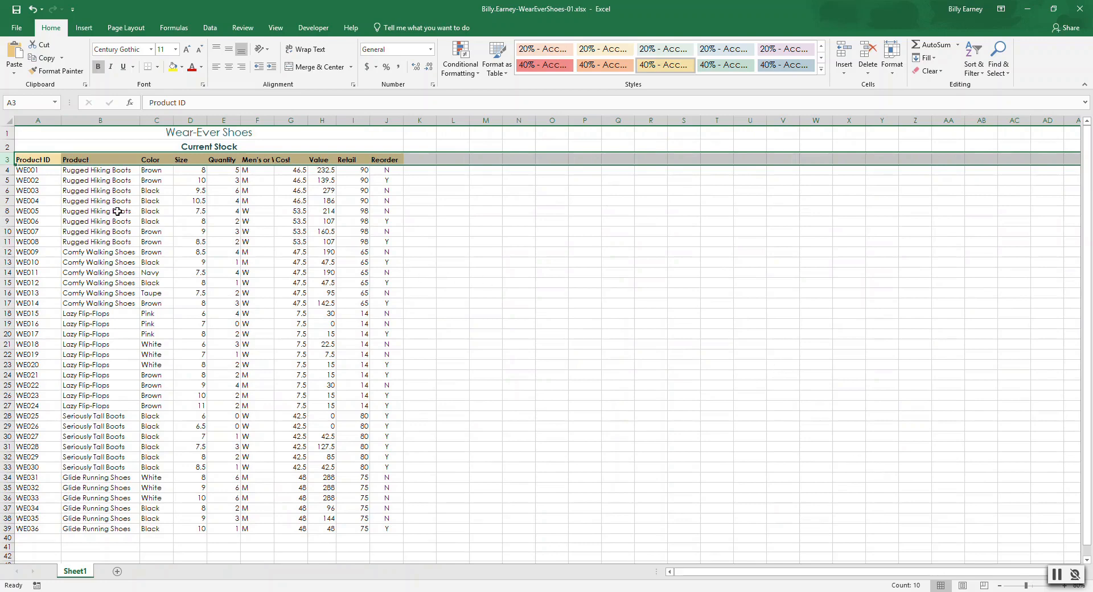
{"action": "left_click", "coordinate": [40, 172]}
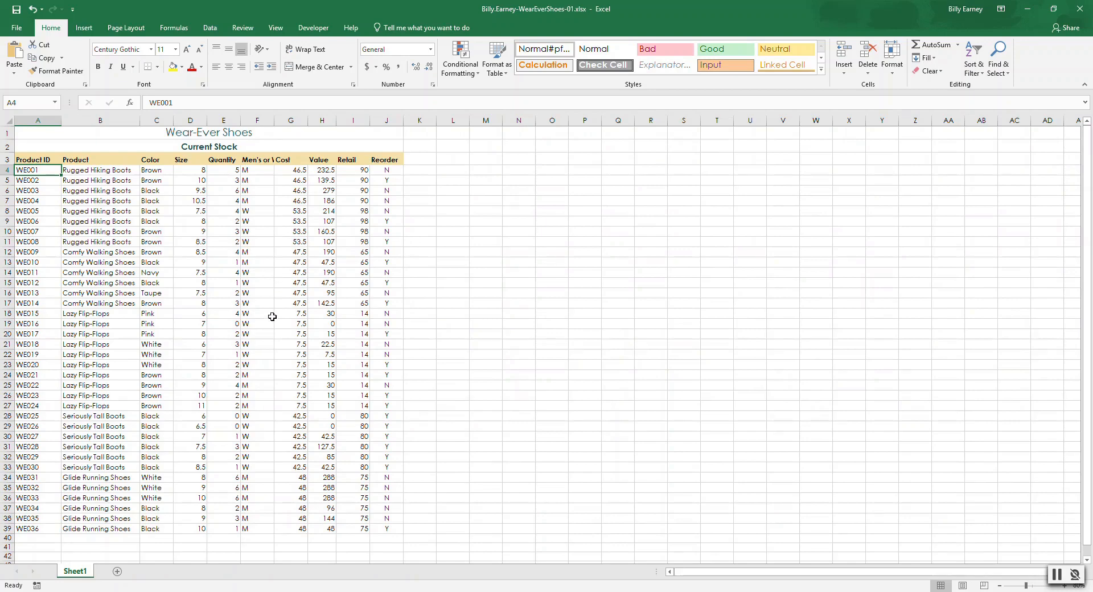
{"action": "left_click", "coordinate": [254, 530], "text": "shift"}
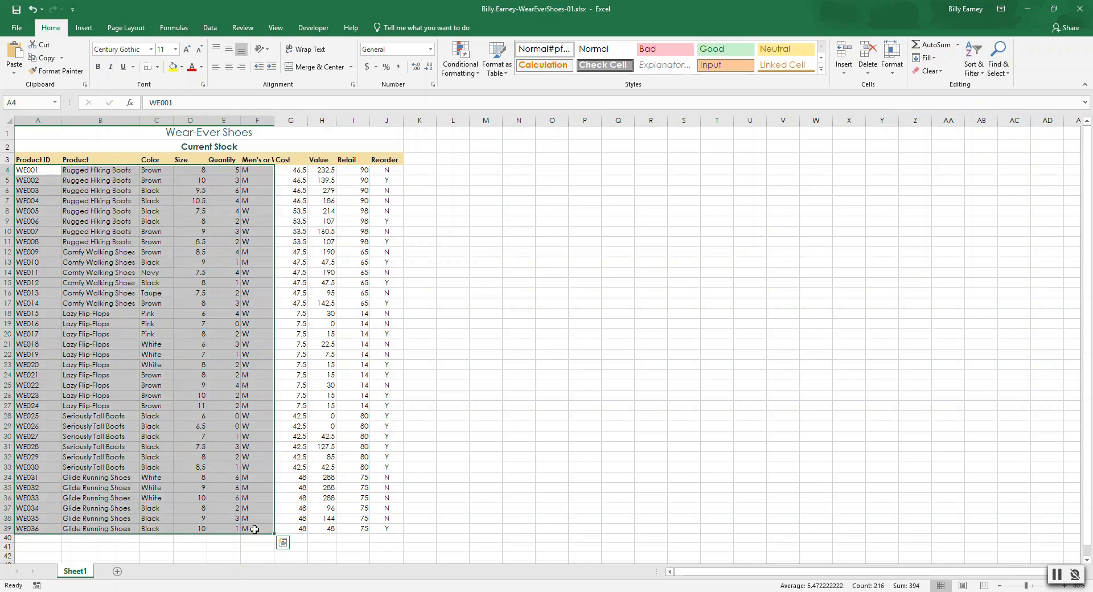
{"action": "left_click", "coordinate": [48, 171]}
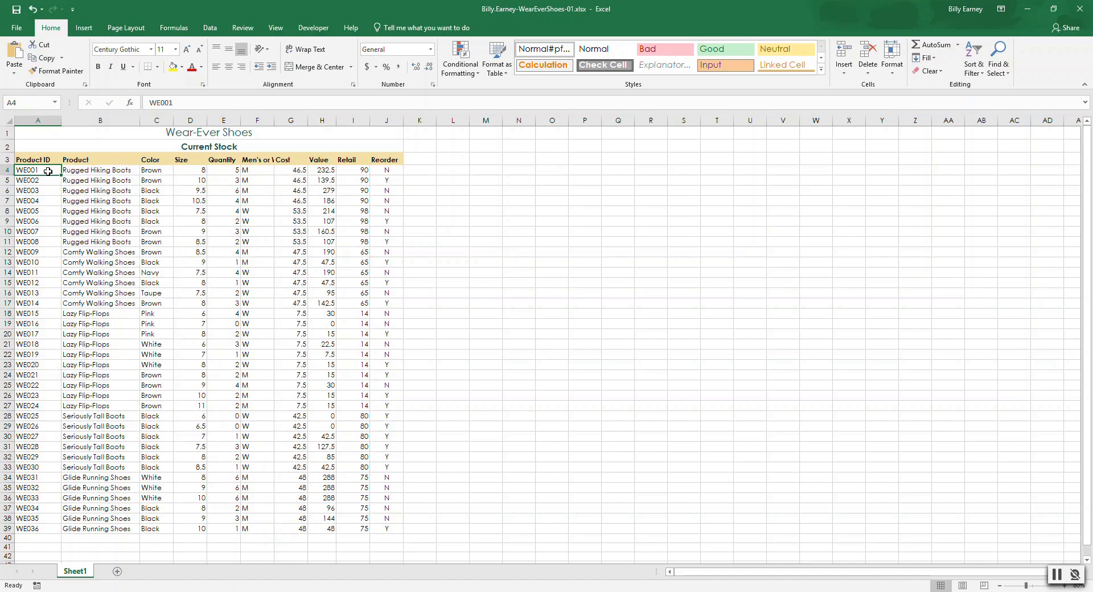
{"action": "key", "text": "shift+Right"}
{"action": "key", "text": "shift+Right"}
{"action": "key", "text": "shift+Right"}
{"action": "key", "text": "shift+Right"}
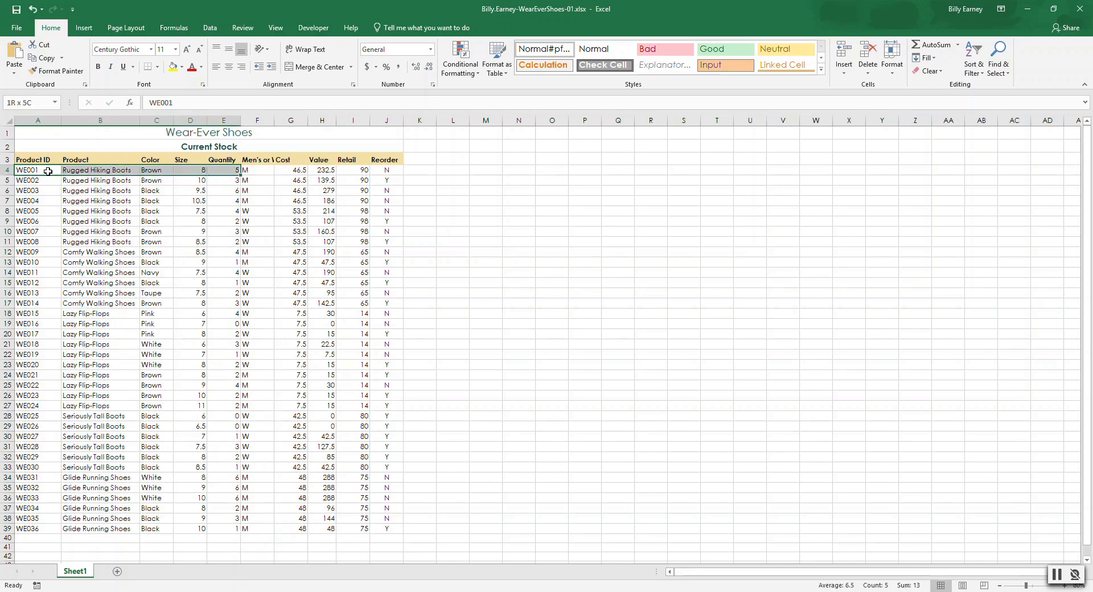
{"action": "key", "text": "shift+Right"}
{"action": "key", "text": "shift+Down"}
{"action": "key", "text": "shift+Down"}
{"action": "key", "text": "shift+Down"}
{"action": "key", "text": "shift+Down"}
{"action": "key", "text": "shift+Down"}
{"action": "key", "text": "shift+Down"}
{"action": "key", "text": "shift+Down"}
{"action": "key", "text": "shift+Down"}
{"action": "key", "text": "shift+Down"}
{"action": "key", "text": "shift+Down"}
{"action": "key", "text": "shift+Down"}
{"action": "key", "text": "shift+Down"}
{"action": "key", "text": "shift+Down"}
{"action": "key", "text": "shift+Down"}
{"action": "key", "text": "shift+Down"}
{"action": "key", "text": "shift+Down"}
{"action": "key", "text": "shift+Down"}
{"action": "key", "text": "shift+Down"}
{"action": "key", "text": "shift+Down"}
{"action": "key", "text": "shift+Down"}
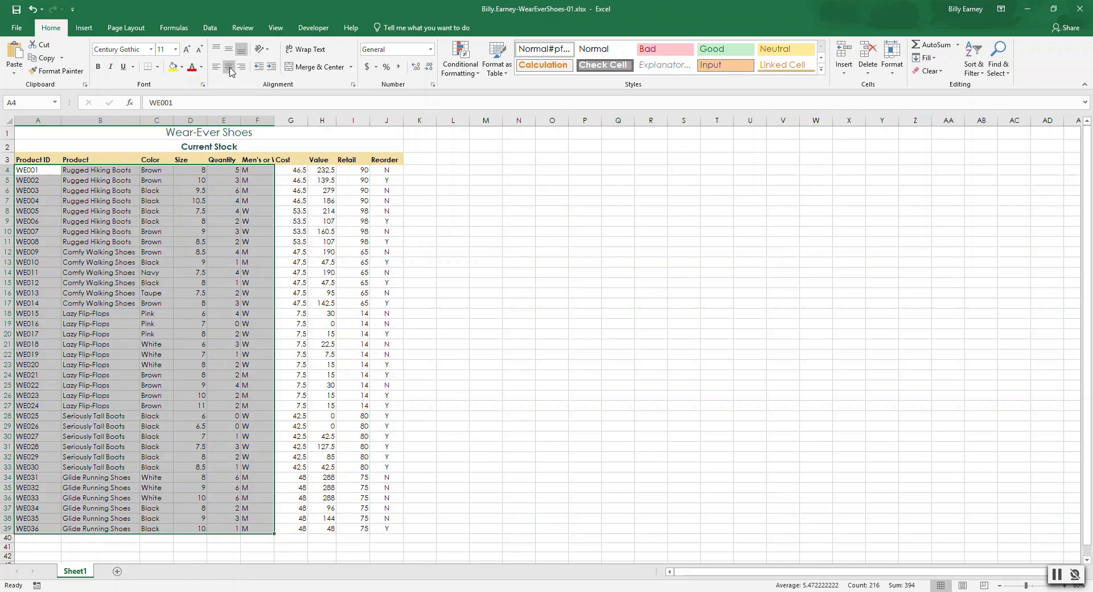
{"action": "left_click", "coordinate": [229, 69]}
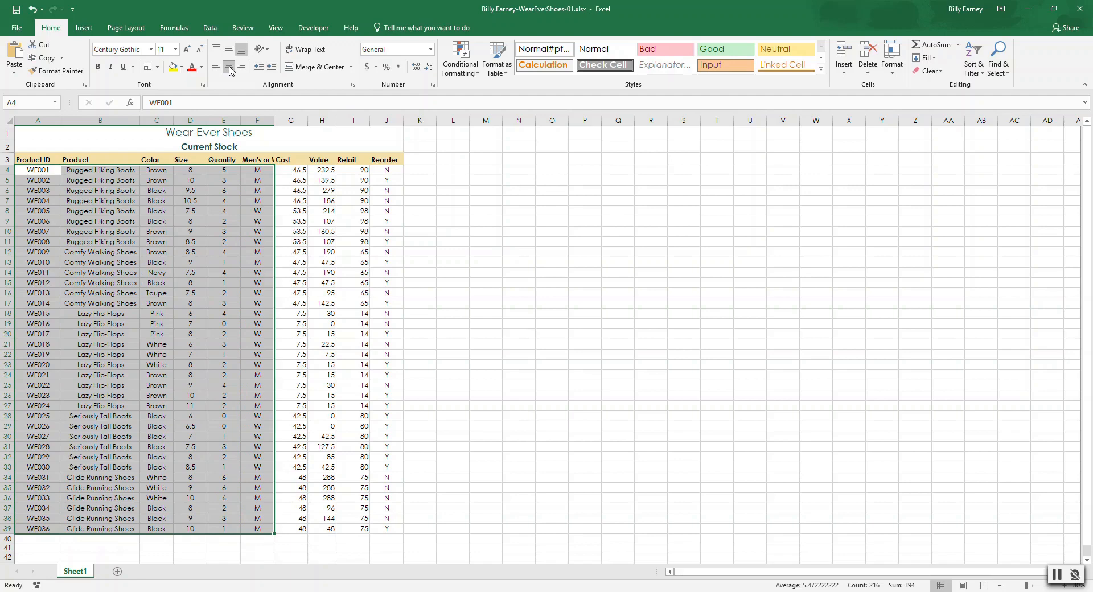
Step: Apply the Accounting number format to G4:J39, from the Cost column through the Reorder column
{"action": "left_click", "coordinate": [299, 171]}
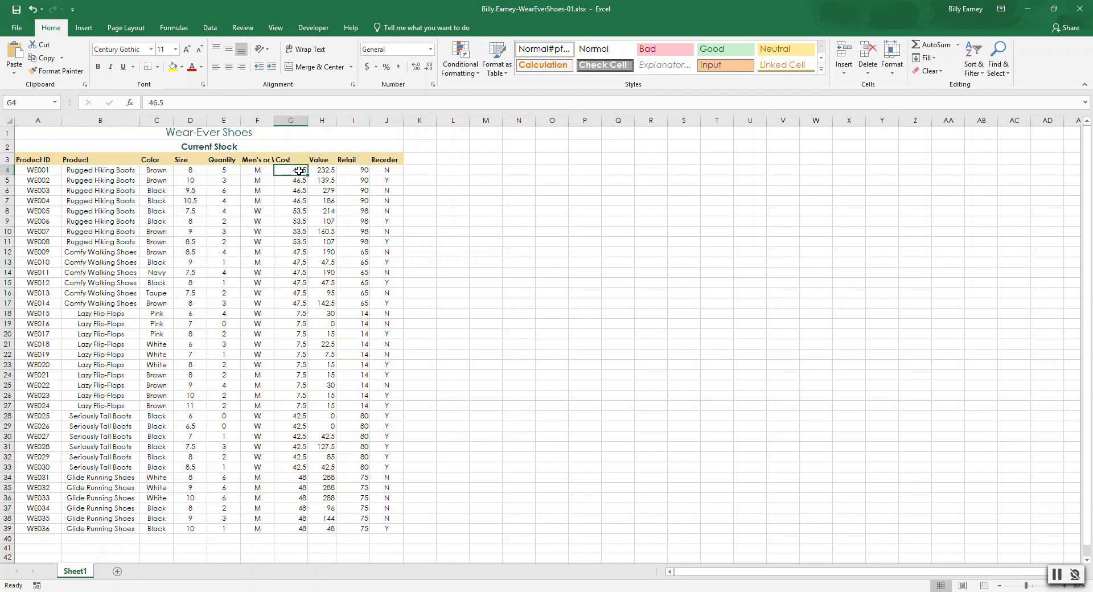
{"action": "key", "text": "shift+Right"}
{"action": "key", "text": "shift+Right"}
{"action": "key", "text": "shift+Right"}
{"action": "key", "text": "shift+Down"}
{"action": "key", "text": "shift+Down"}
{"action": "key", "text": "shift+Down"}
{"action": "key", "text": "shift+Down"}
{"action": "key", "text": "shift+Down"}
{"action": "key", "text": "shift+Down"}
{"action": "key", "text": "shift+Down"}
{"action": "key", "text": "shift+Down"}
{"action": "key", "text": "shift+Down"}
{"action": "key", "text": "shift+Down"}
{"action": "key", "text": "shift+Down"}
{"action": "key", "text": "shift+Down"}
{"action": "key", "text": "shift+Down"}
{"action": "key", "text": "shift+Down"}
{"action": "key", "text": "shift+Down"}
{"action": "key", "text": "shift+Down"}
{"action": "key", "text": "shift+Down"}
{"action": "key", "text": "shift+Down"}
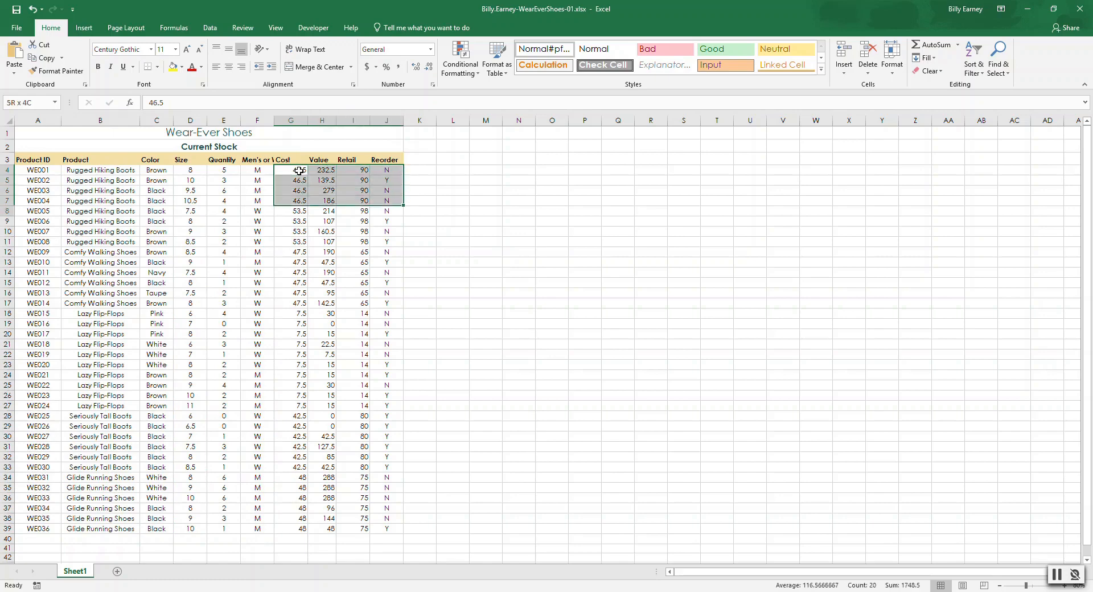
{"action": "key", "text": "shift+Down"}
{"action": "key", "text": "shift+Down"}
{"action": "key", "text": "shift+Down"}
{"action": "key", "text": "shift+Down"}
{"action": "key", "text": "shift+Down"}
{"action": "key", "text": "shift+Down"}
{"action": "key", "text": "shift+Down"}
{"action": "key", "text": "shift+Down"}
{"action": "key", "text": "shift+Down"}
{"action": "key", "text": "shift+Down"}
{"action": "key", "text": "shift+Down"}
{"action": "key", "text": "shift+Down"}
{"action": "key", "text": "shift+Down"}
{"action": "key", "text": "shift+Down"}
{"action": "key", "text": "shift+Down"}
{"action": "key", "text": "shift+Down"}
{"action": "key", "text": "shift+Down"}
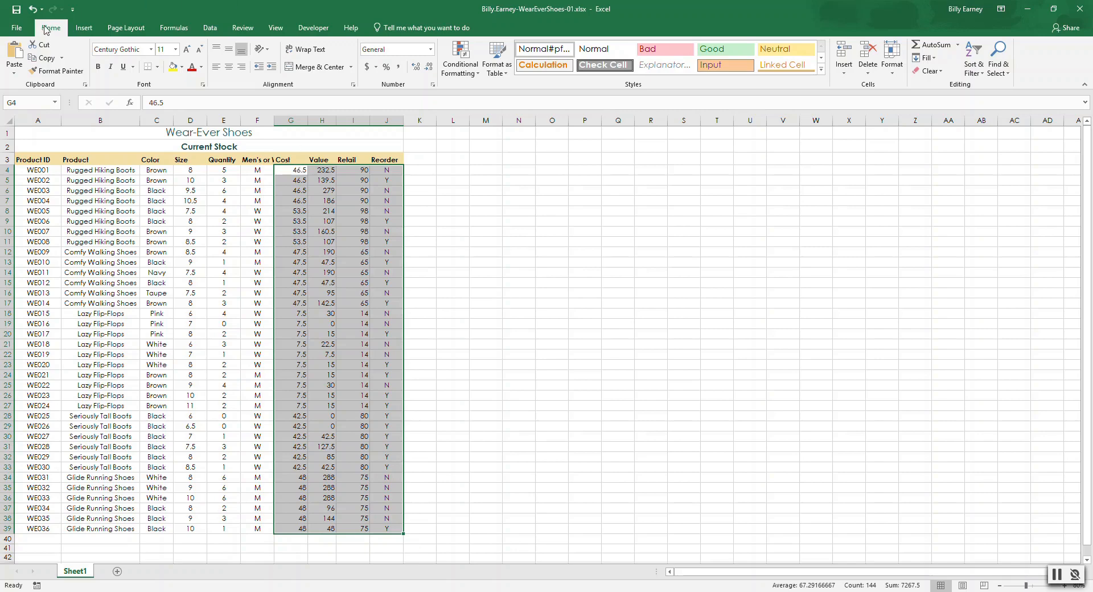
{"action": "left_click", "coordinate": [431, 50]}
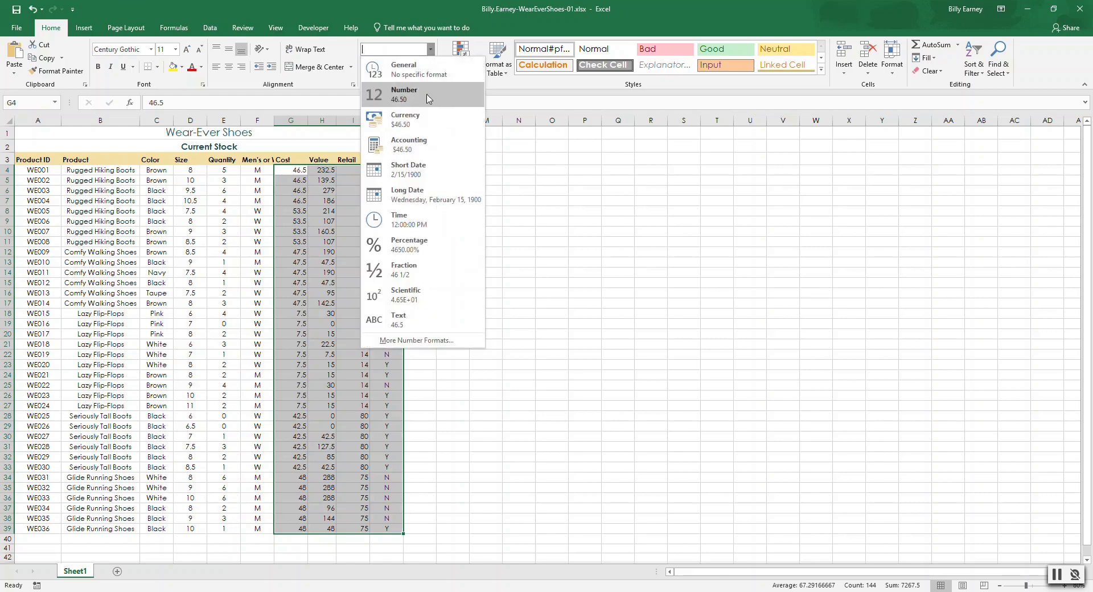
{"action": "left_click", "coordinate": [426, 143]}
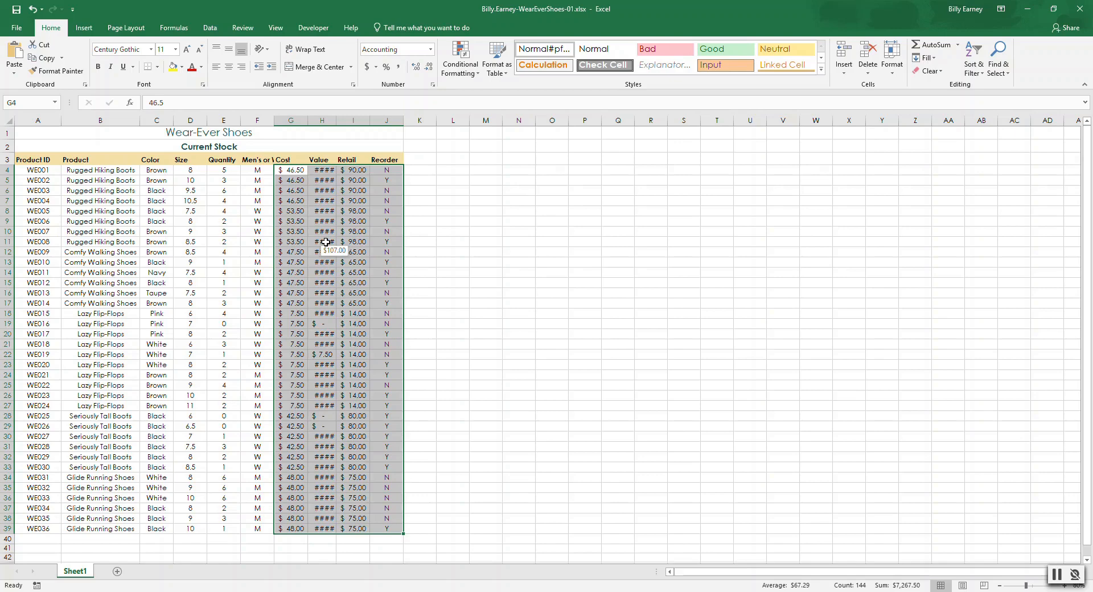
Step: Apply All Borders to the headings and data in A3:J39 and set their font size to 12
{"action": "left_click", "coordinate": [35, 160]}
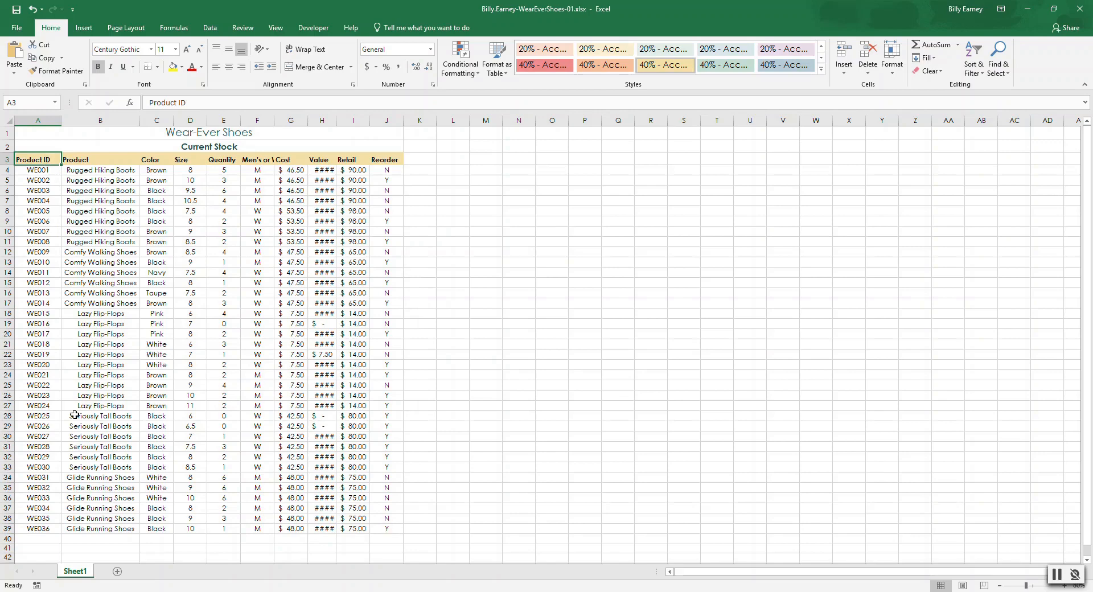
{"action": "left_click", "coordinate": [390, 530], "text": "shift"}
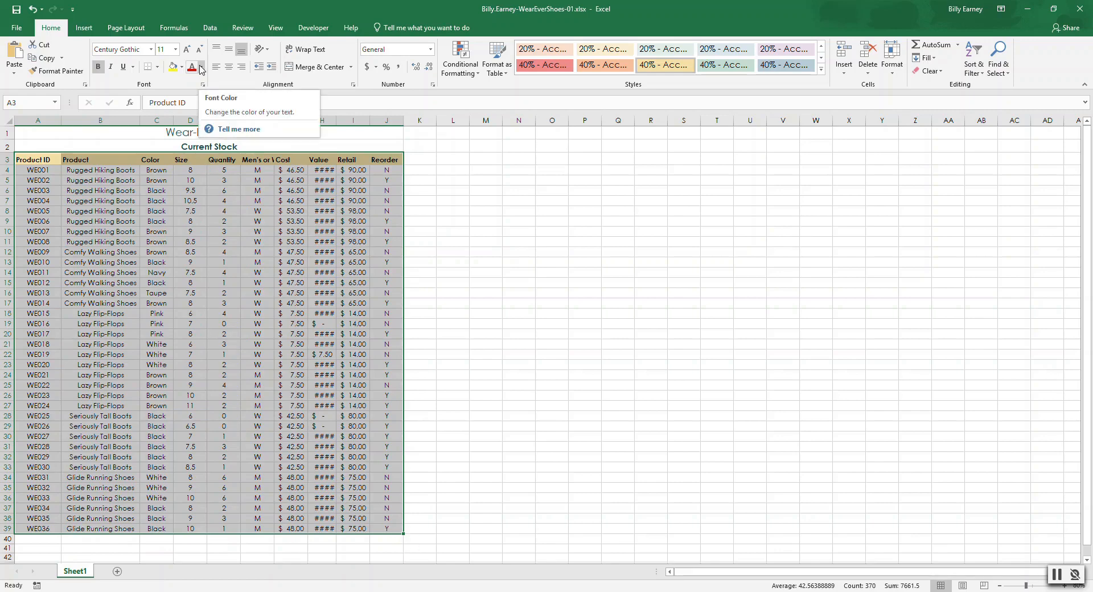
{"action": "left_click", "coordinate": [158, 67]}
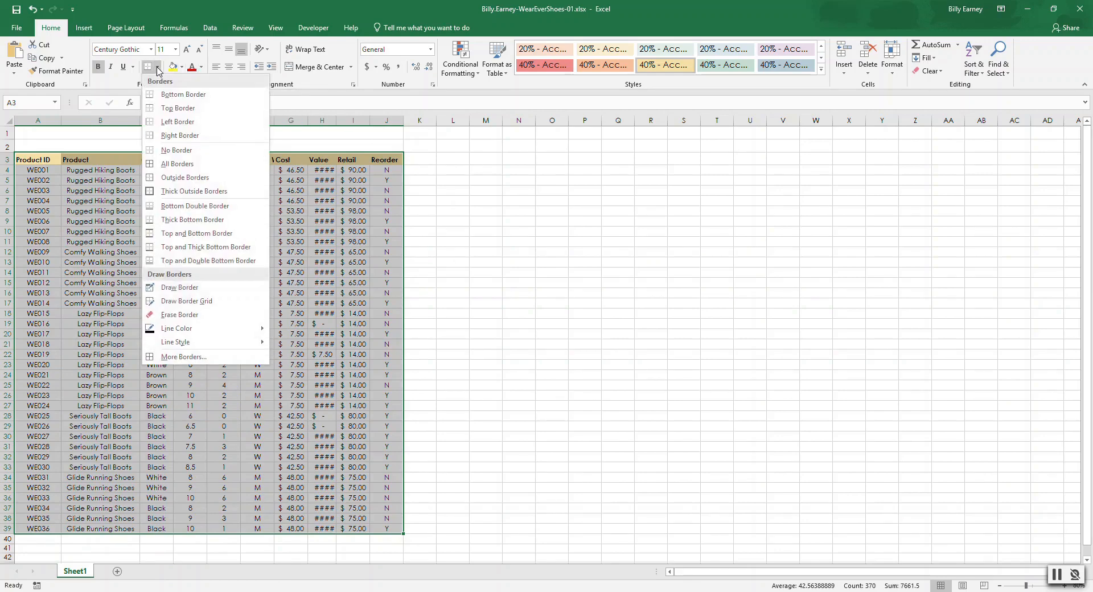
{"action": "left_click", "coordinate": [171, 163]}
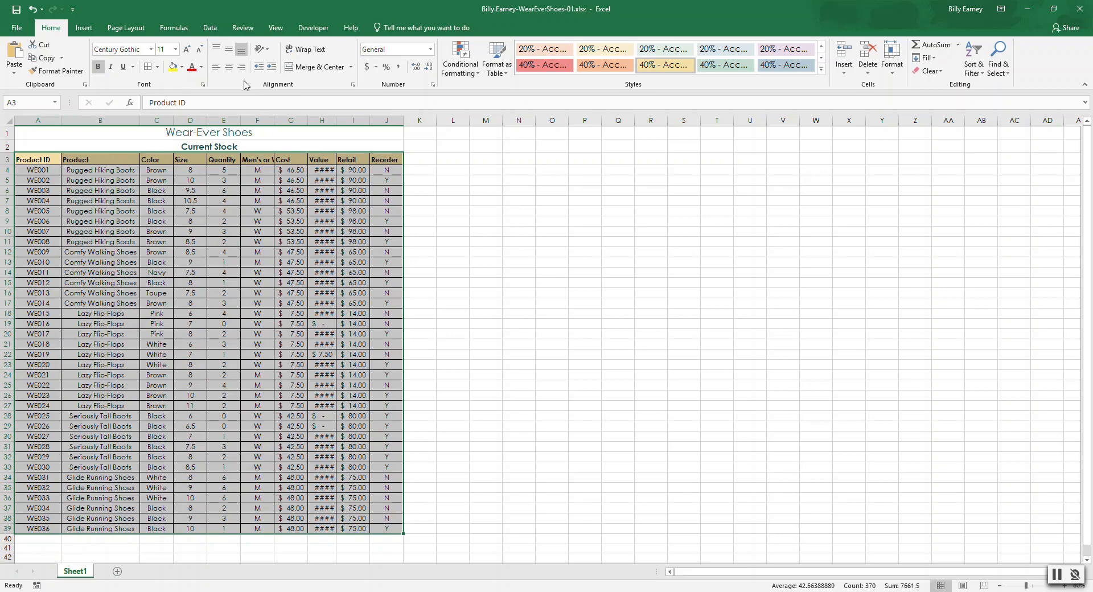
{"action": "left_click", "coordinate": [176, 49]}
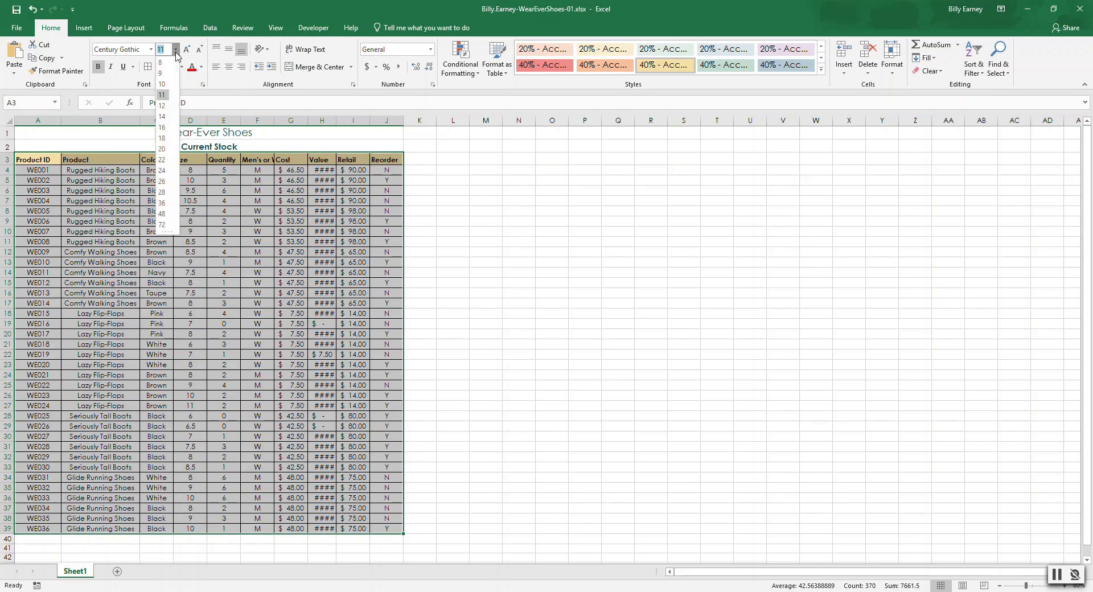
{"action": "left_click", "coordinate": [162, 106]}
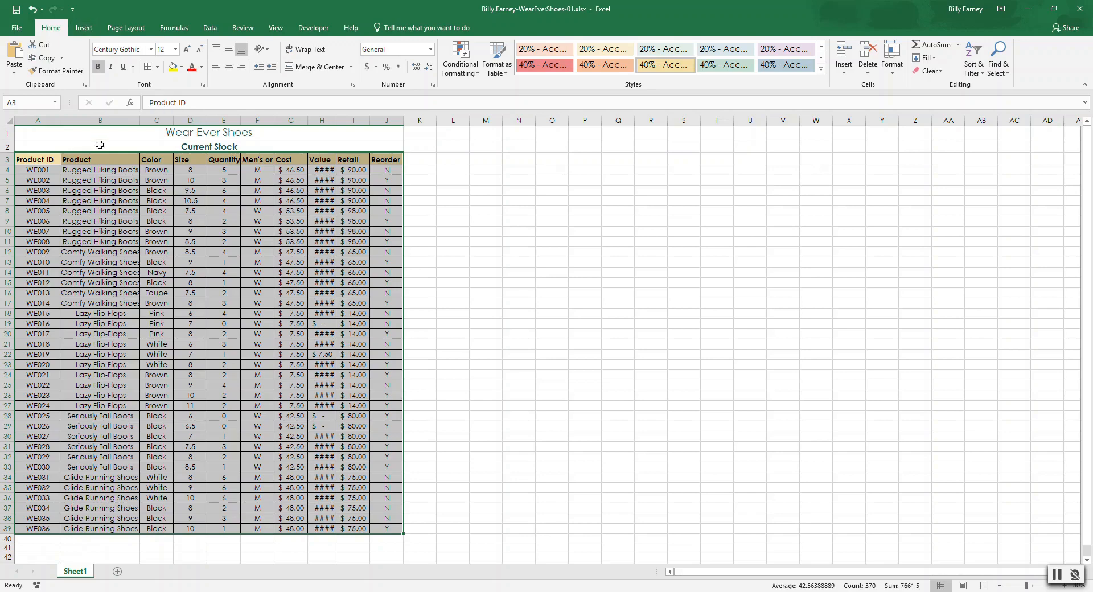
Step: Increase the indent once for the Product and Color entries in B4:C39
{"action": "left_click", "coordinate": [98, 171]}
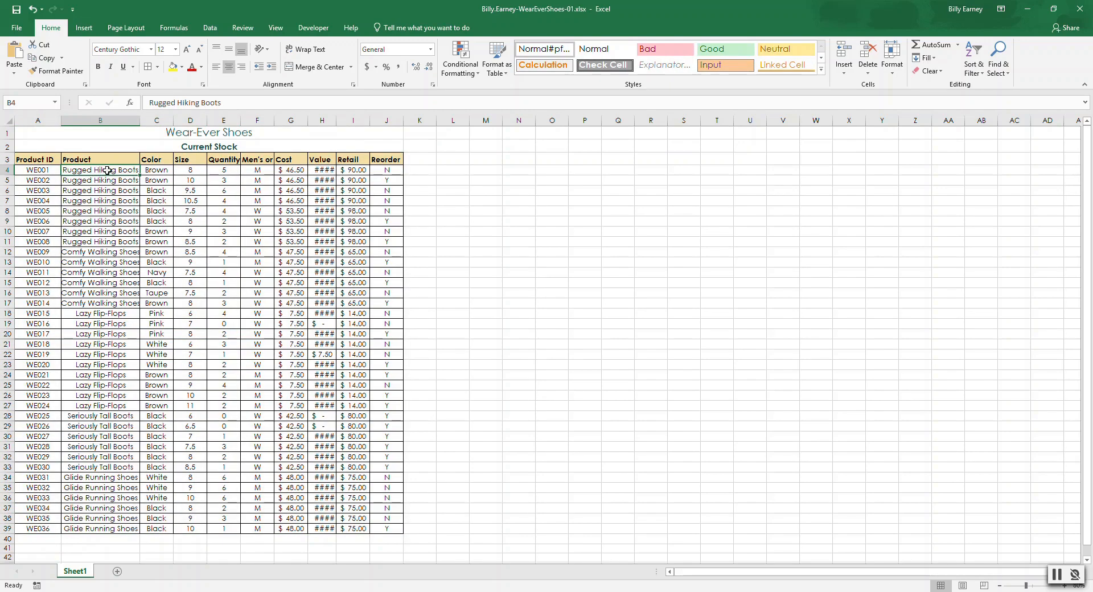
{"action": "left_click", "coordinate": [167, 530], "text": "shift"}
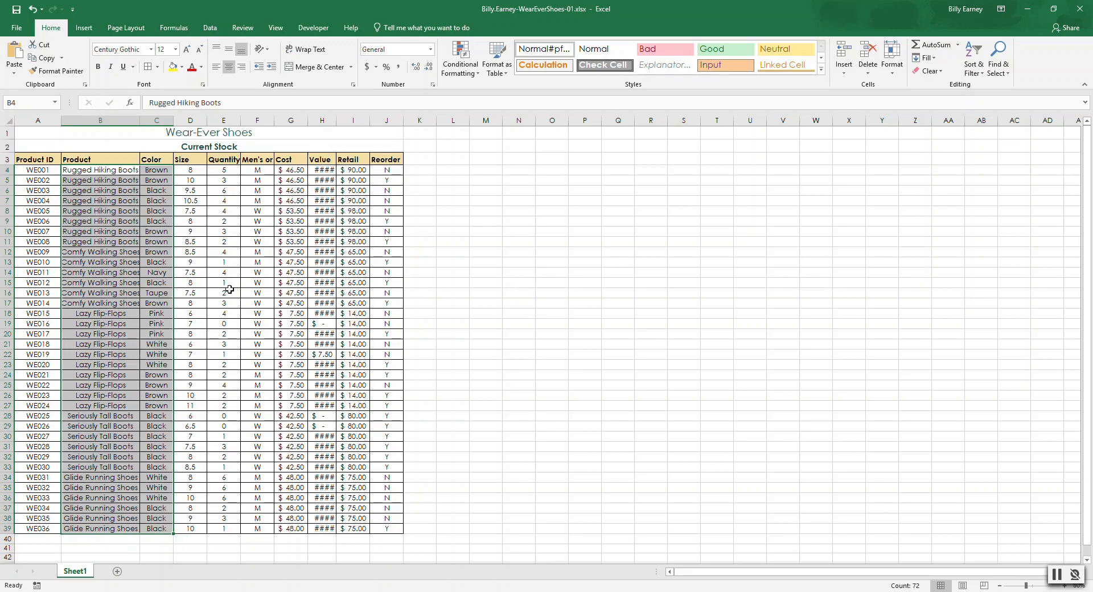
{"action": "left_click", "coordinate": [271, 67]}
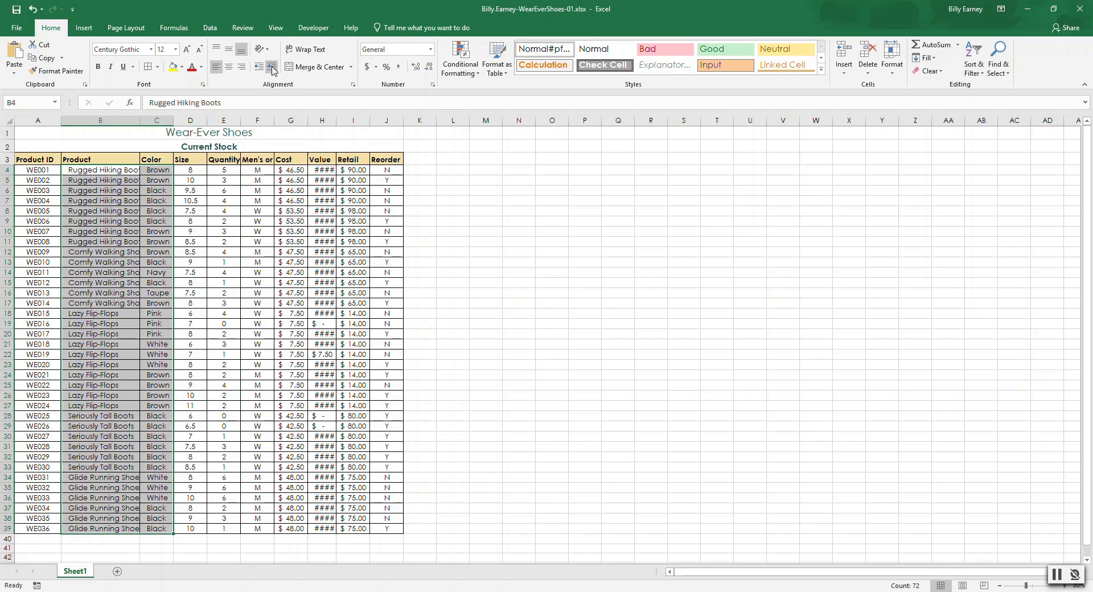
Step: AutoFit the widths of columns A through J and center the column headings in row 3
{"action": "left_click", "coordinate": [41, 118]}
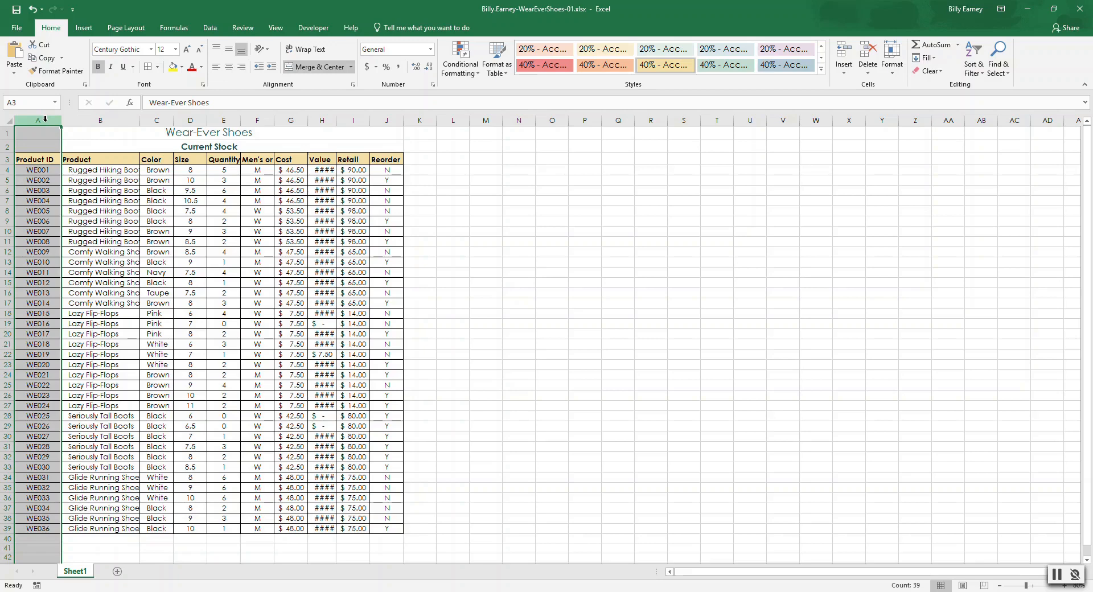
{"action": "left_click_drag", "start_coordinate": [45, 119], "coordinate": [386, 121]}
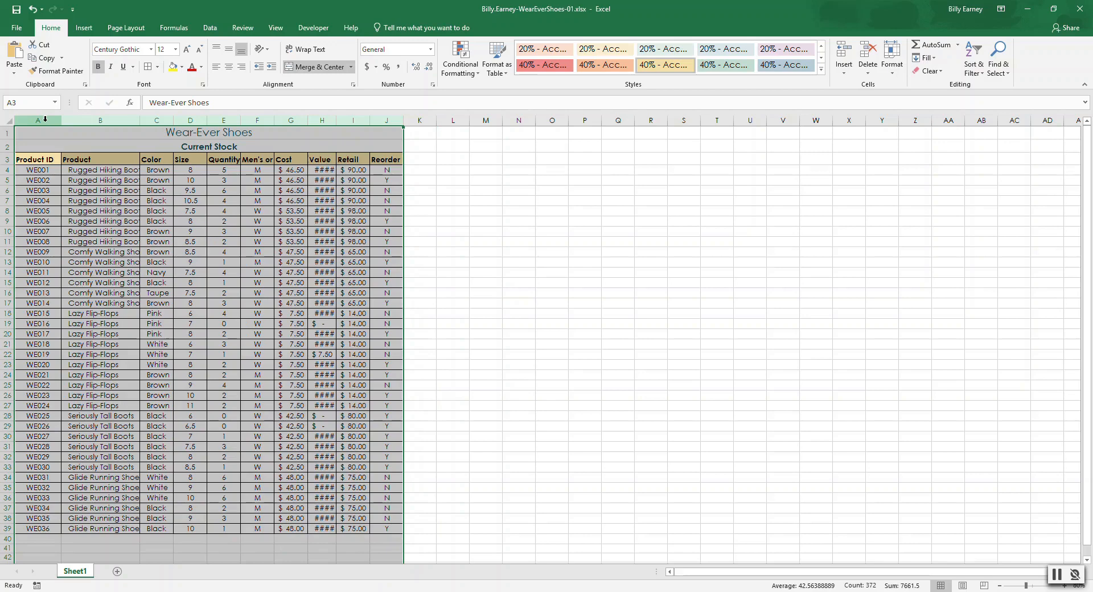
{"action": "double_click", "coordinate": [402, 120]}
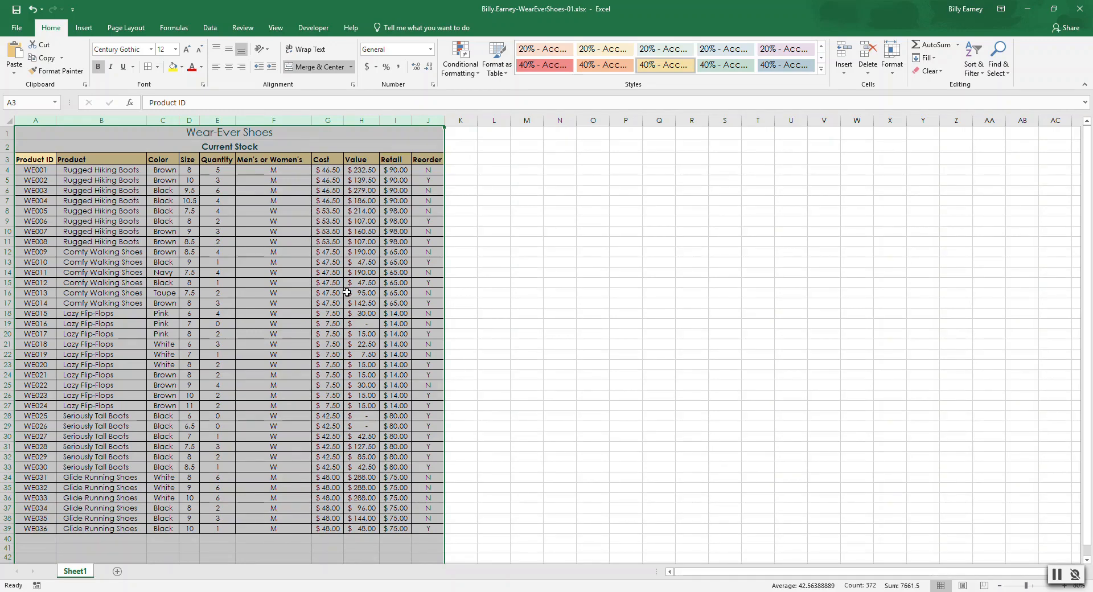
{"action": "left_click", "coordinate": [5, 160]}
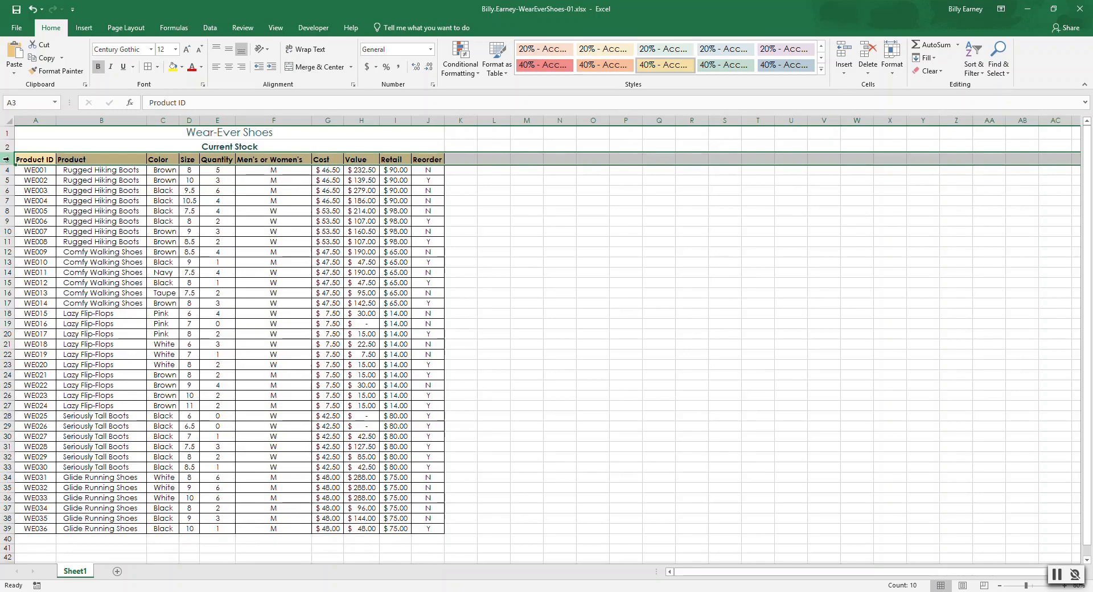
{"action": "left_click", "coordinate": [231, 69]}
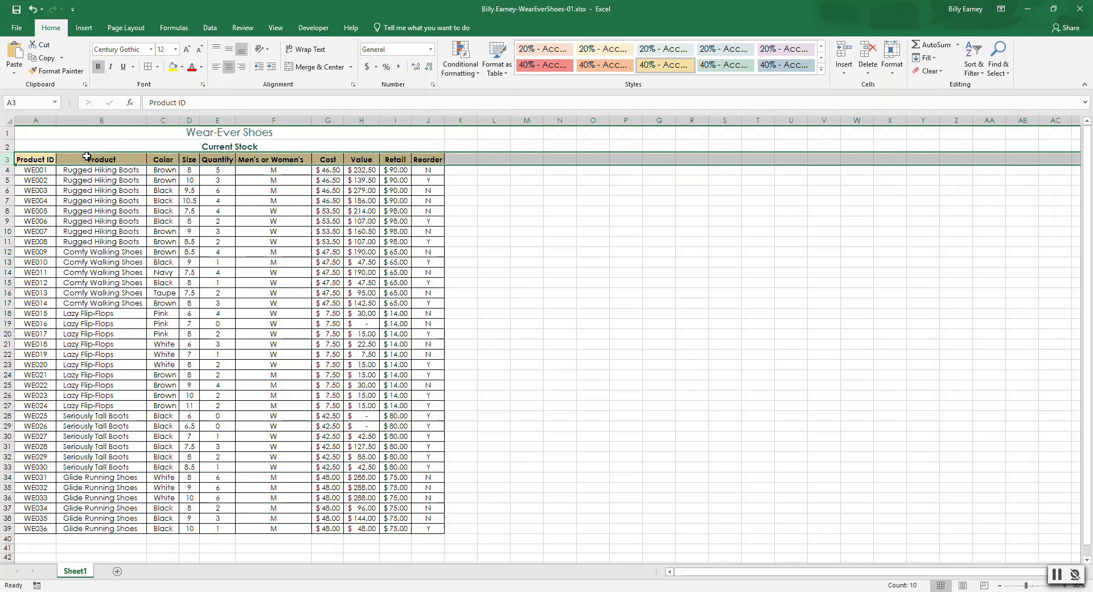
Step: Insert a blank column B before the Product column and select its heading cell B3
{"action": "left_click", "coordinate": [100, 119]}
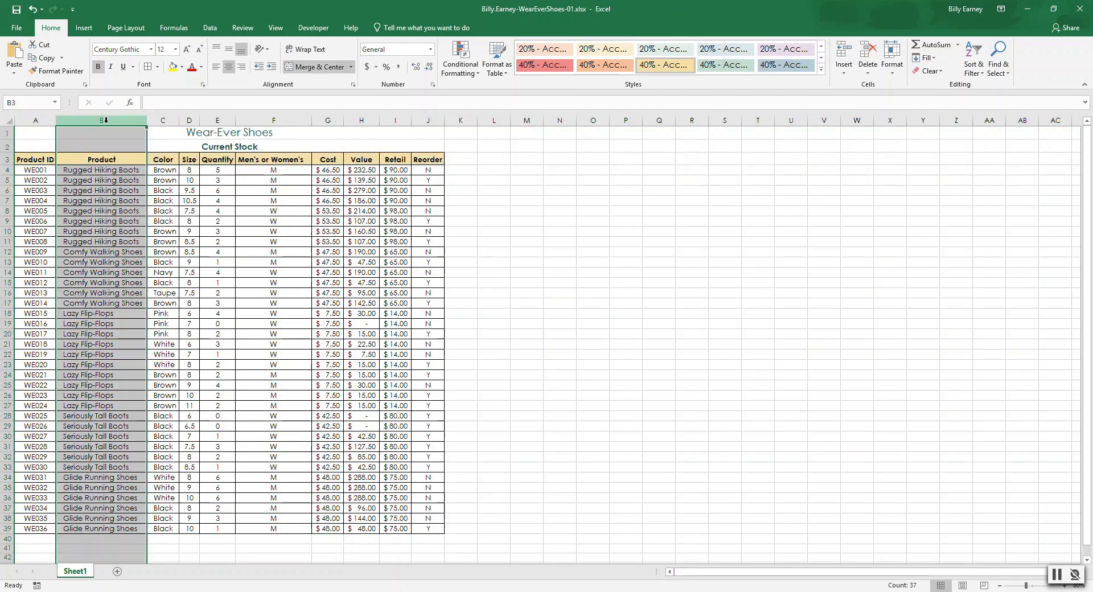
{"action": "right_click", "coordinate": [106, 122]}
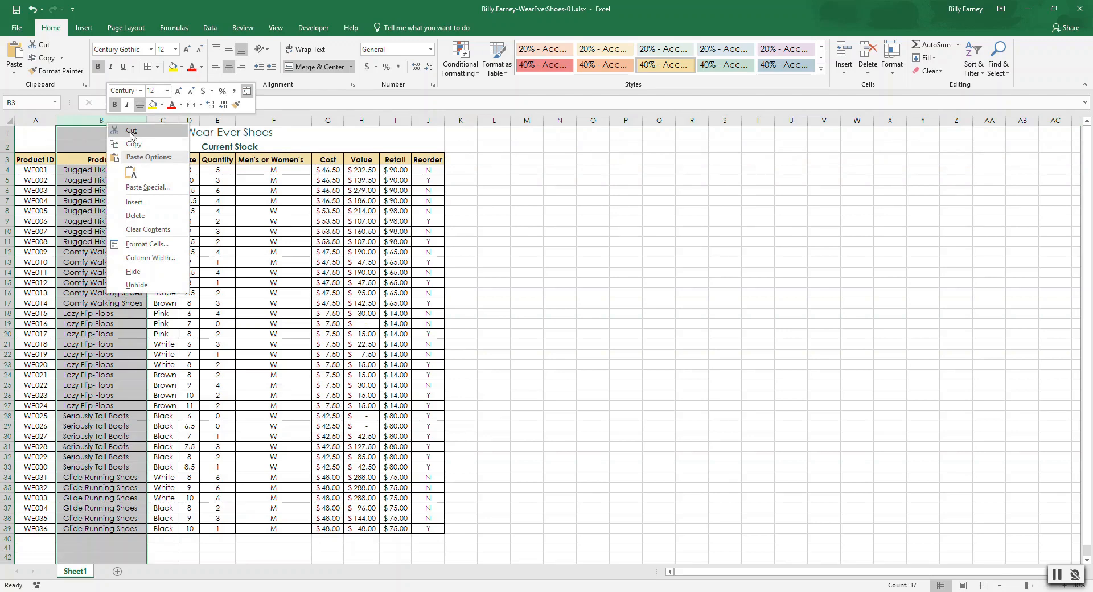
{"action": "left_click", "coordinate": [137, 203]}
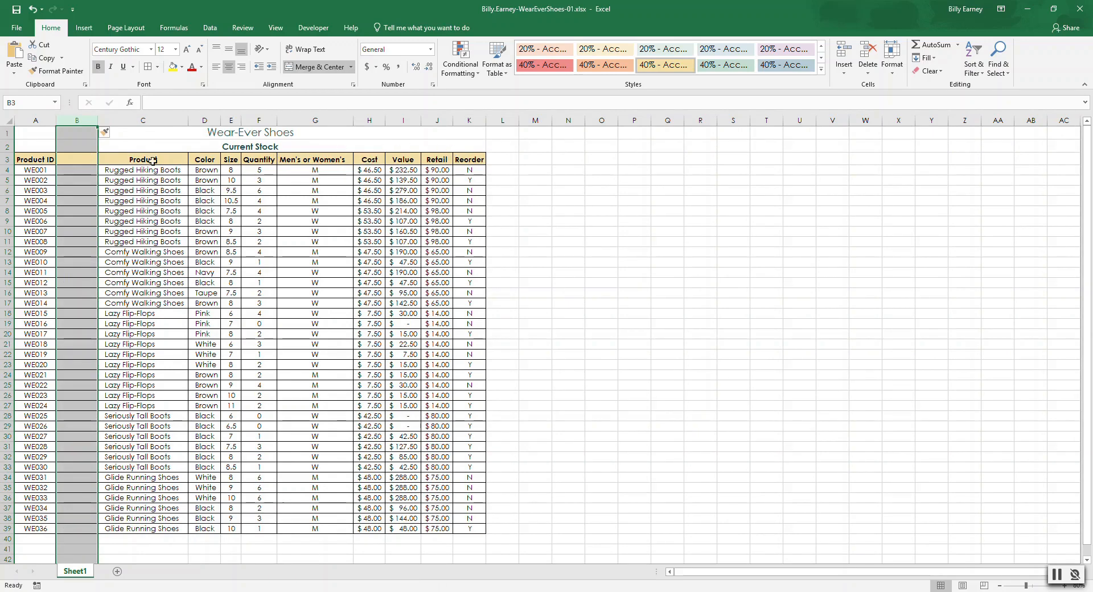
{"action": "left_click", "coordinate": [76, 160]}
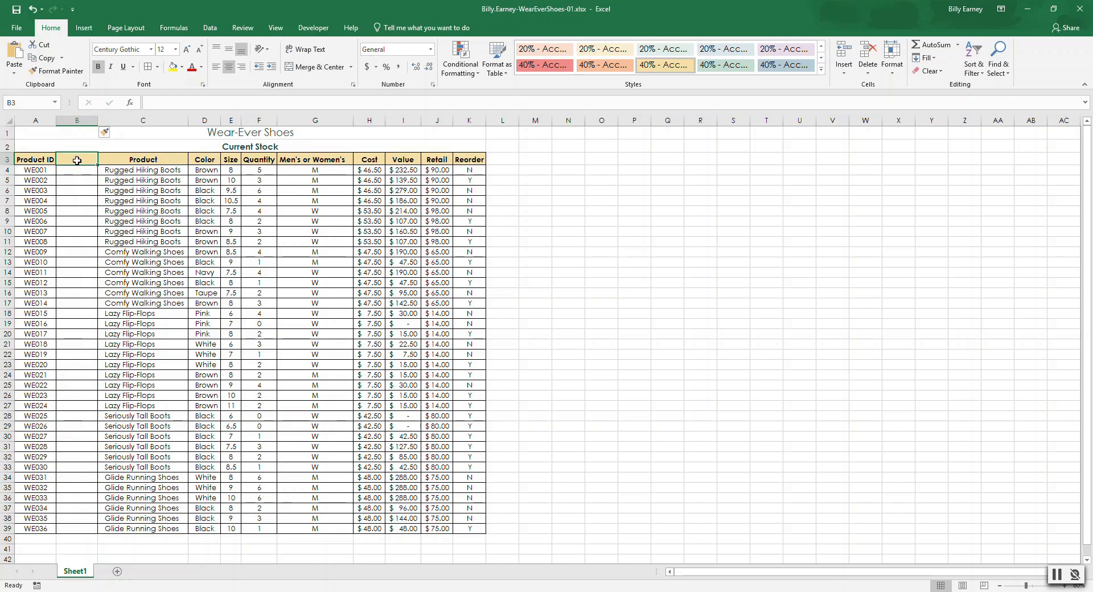
Step: Enter the heading Disc? in B3 and the values No, No and Yes in B4:B6
{"action": "type", "text": "Dis"}
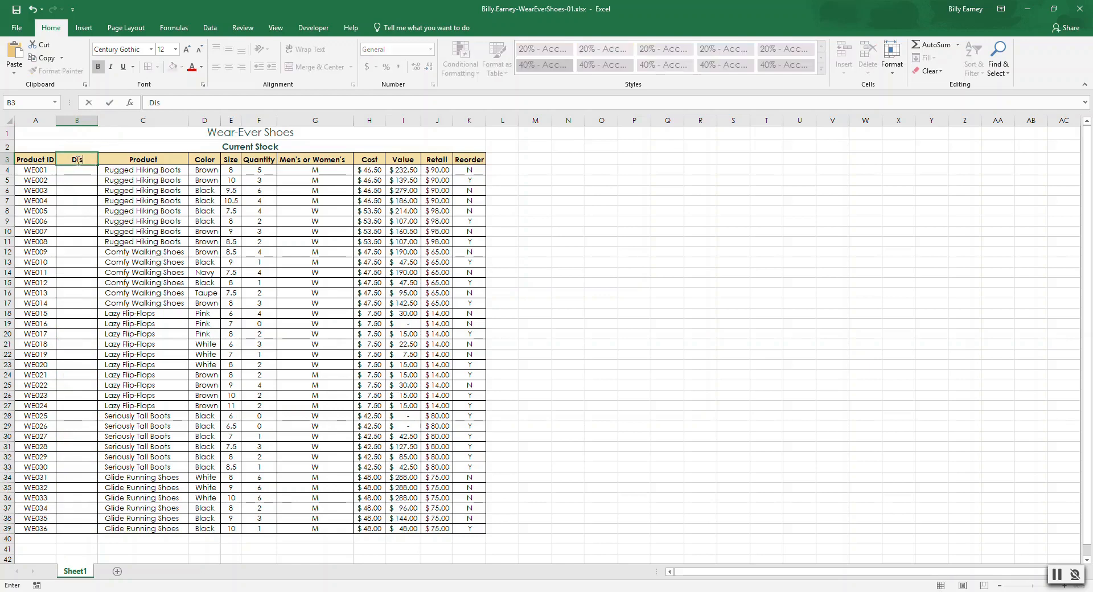
{"action": "type", "text": "c?"}
{"action": "left_click", "coordinate": [67, 170]}
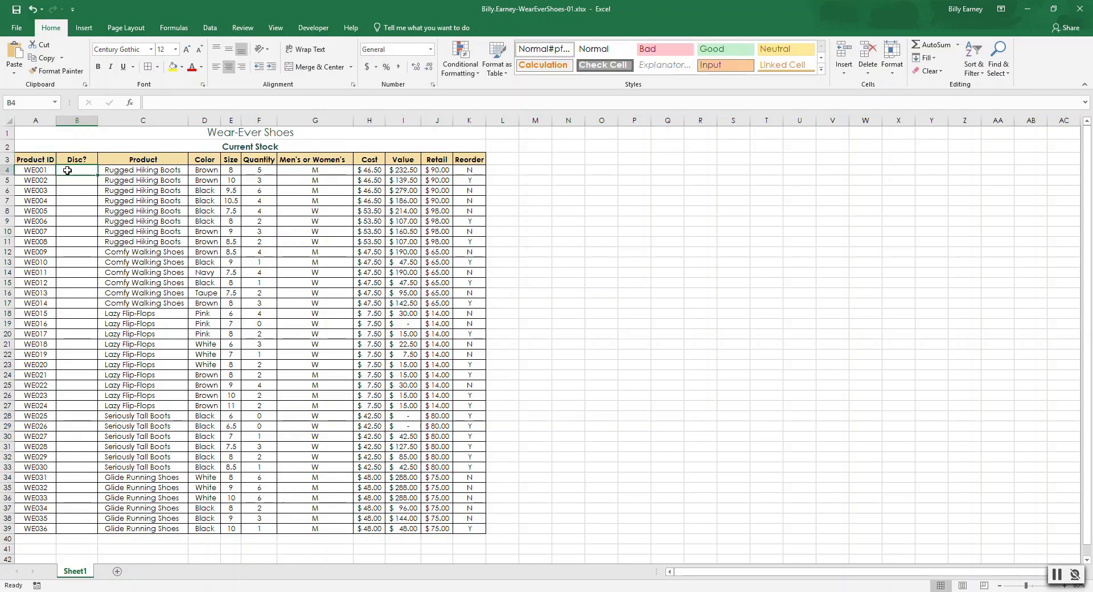
{"action": "type", "text": "No"}
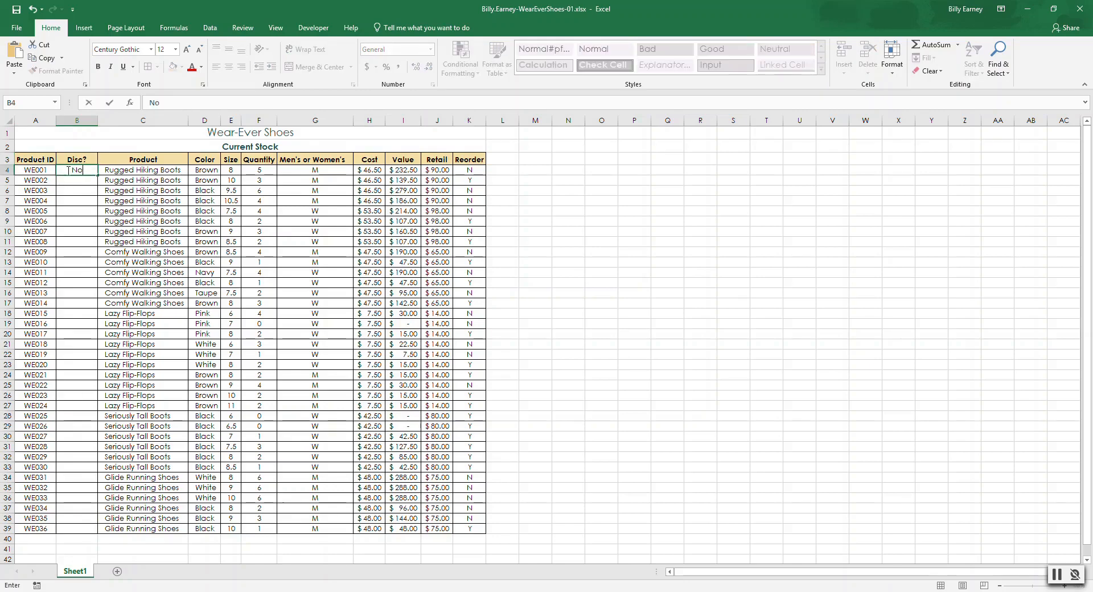
{"action": "key", "text": "Return"}
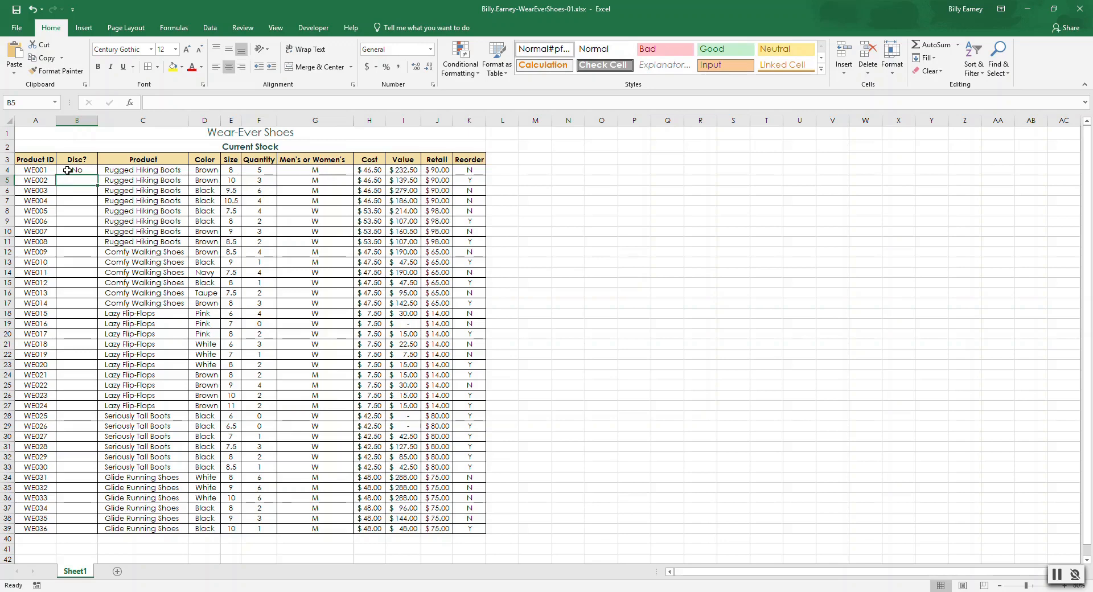
{"action": "type", "text": "No"}
{"action": "key", "text": "Return"}
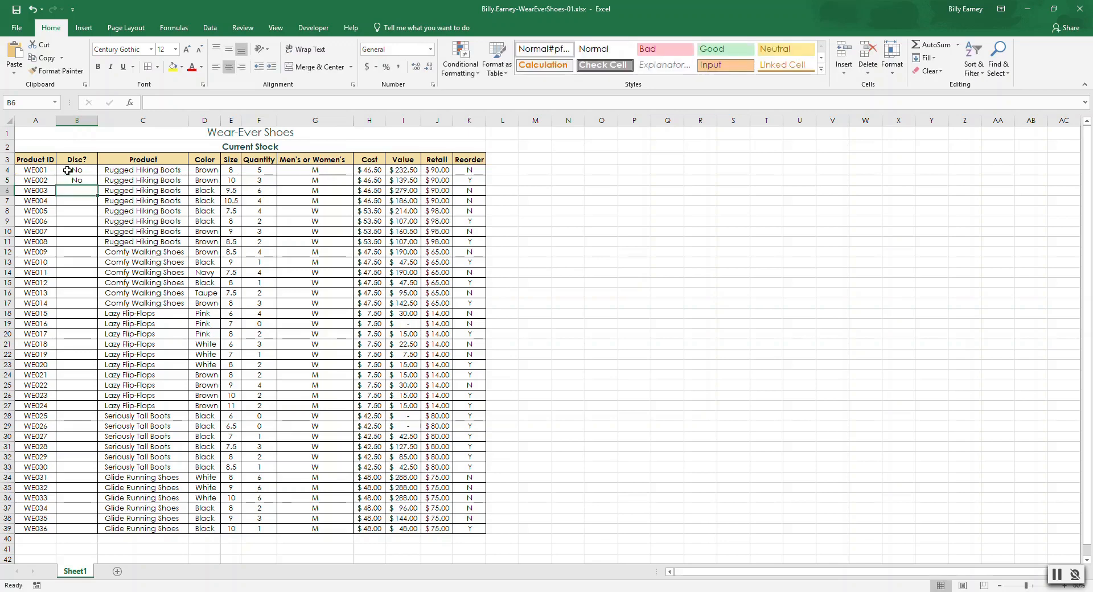
{"action": "type", "text": "Yes"}
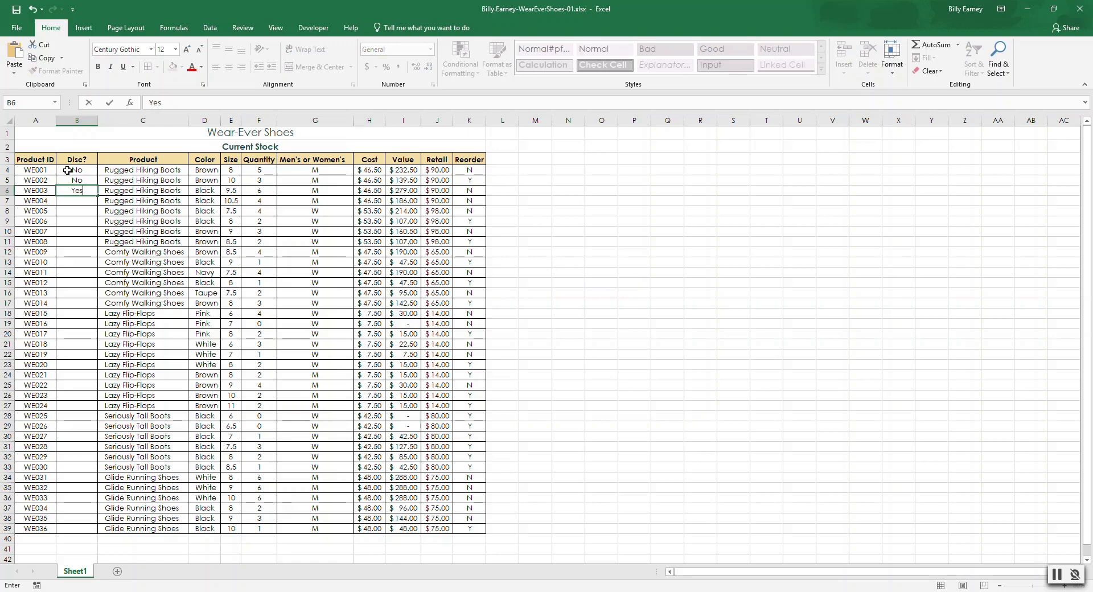
Step: Fill the No, No, Yes pattern from B4:B6 down the Disc? column to B39
{"action": "left_click", "coordinate": [68, 170]}
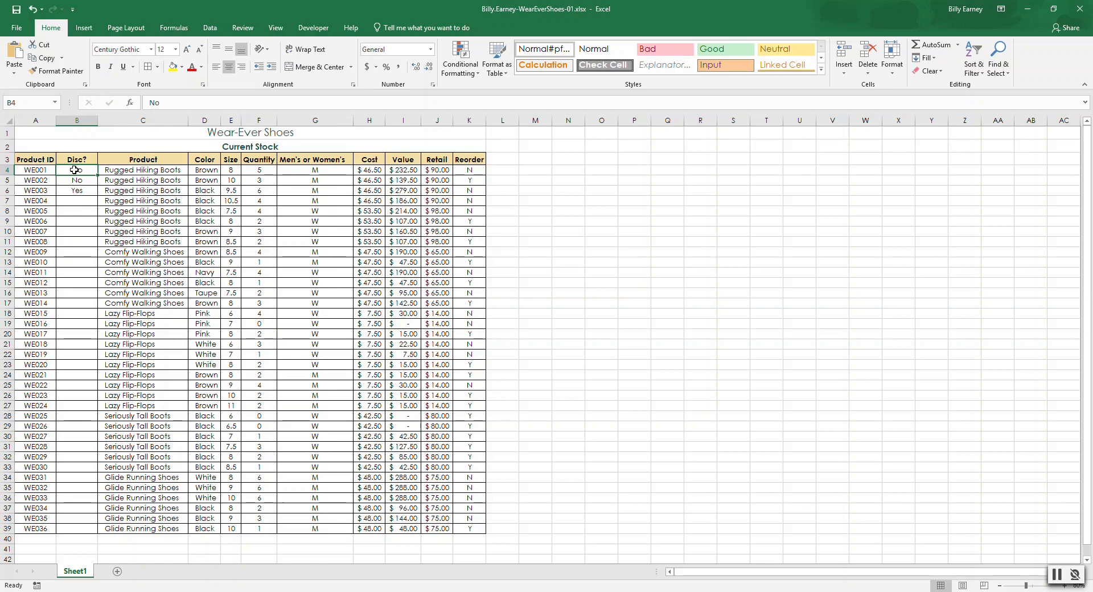
{"action": "key", "text": "shift+Down"}
{"action": "key", "text": "shift+Down"}
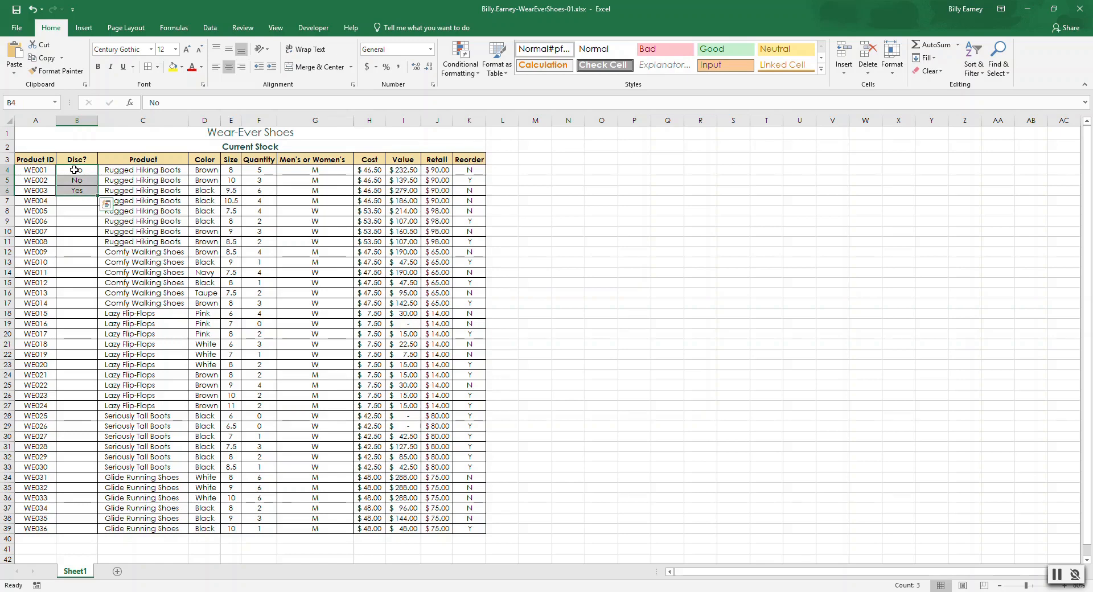
{"action": "double_click", "coordinate": [98, 196]}
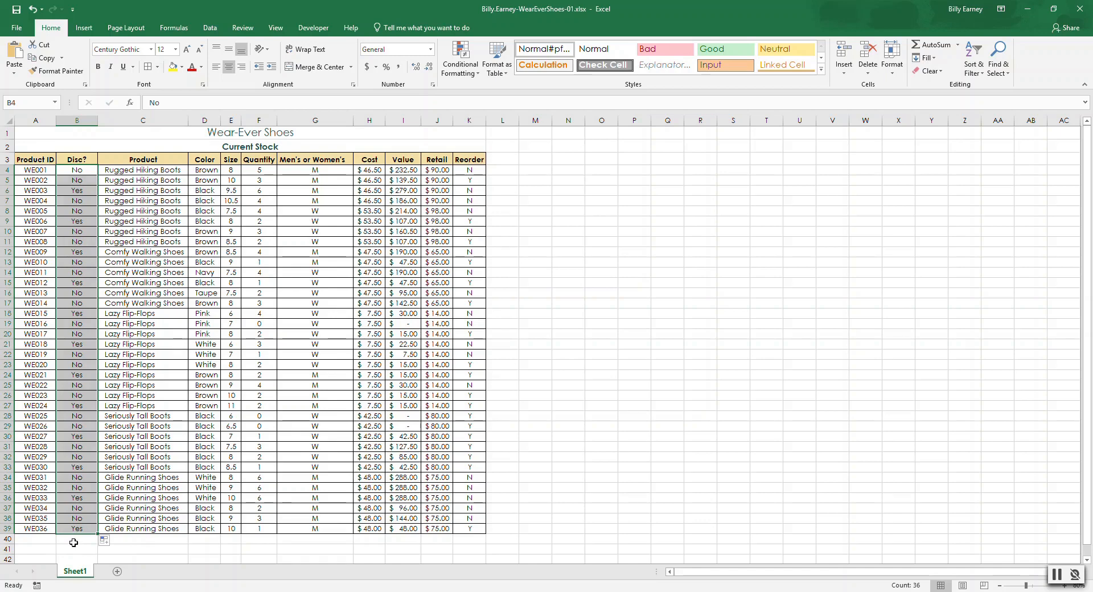
Step: Increase the indent once for the Product ID entries in A4:A39
{"action": "left_click", "coordinate": [35, 171]}
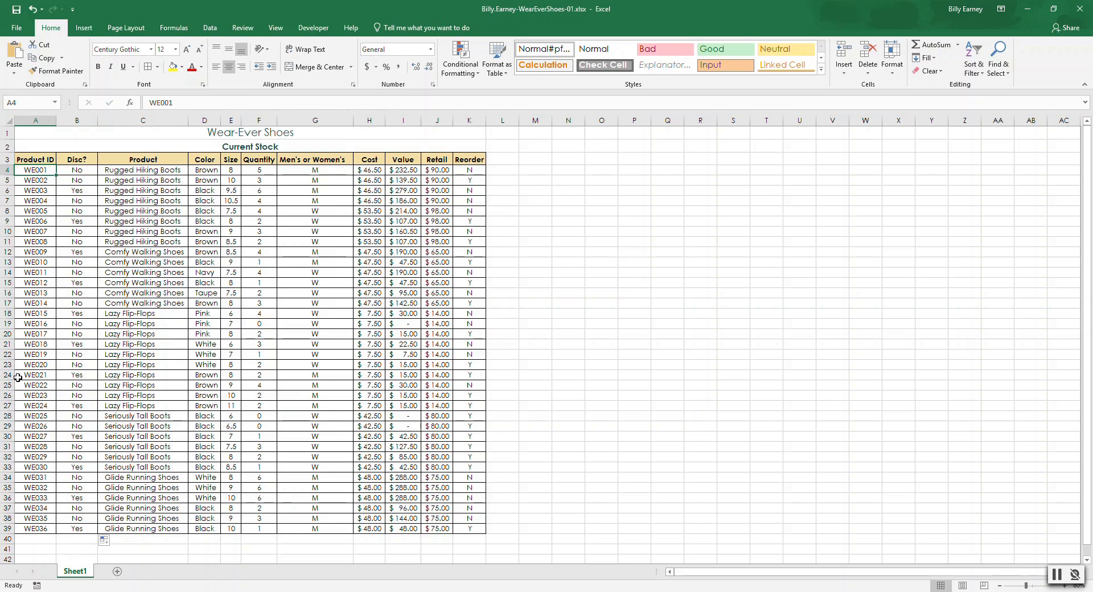
{"action": "key", "text": "shift+Down"}
{"action": "key", "text": "shift+Down"}
{"action": "key", "text": "shift+Down"}
{"action": "key", "text": "shift+Down"}
{"action": "key", "text": "shift+Down"}
{"action": "key", "text": "shift+Down"}
{"action": "key", "text": "shift+Down"}
{"action": "key", "text": "shift+Down"}
{"action": "key", "text": "shift+Down"}
{"action": "key", "text": "shift+Down"}
{"action": "key", "text": "shift+Down"}
{"action": "key", "text": "shift+Down"}
{"action": "key", "text": "shift+Down"}
{"action": "key", "text": "shift+Down"}
{"action": "key", "text": "shift+Down"}
{"action": "key", "text": "shift+Down"}
{"action": "key", "text": "shift+Down"}
{"action": "key", "text": "shift+Down"}
{"action": "key", "text": "shift+Down"}
{"action": "key", "text": "shift+Down"}
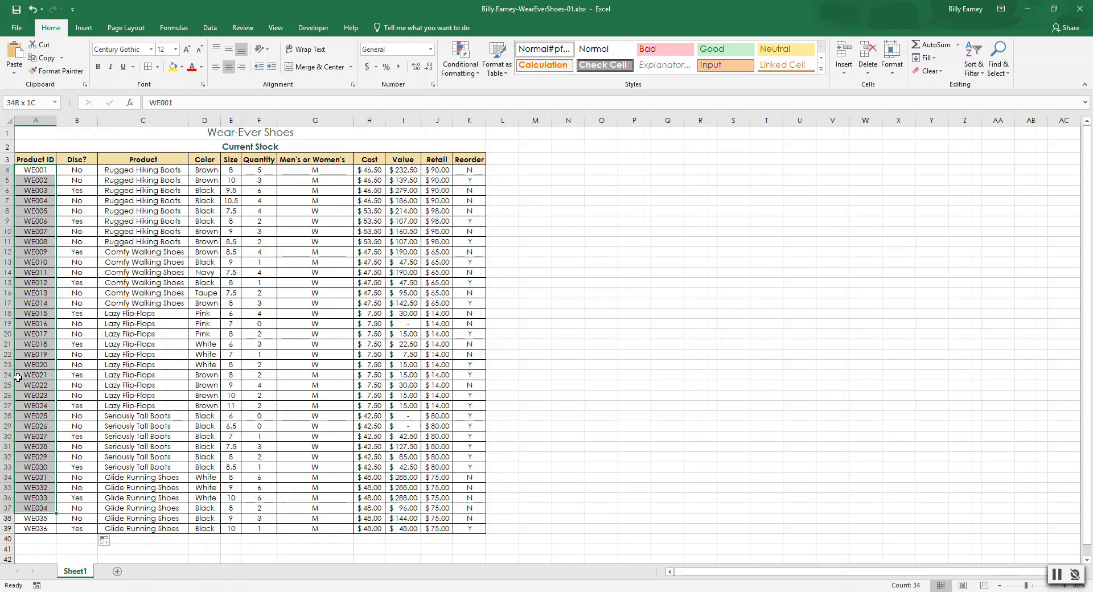
{"action": "key", "text": "shift+Down"}
{"action": "key", "text": "shift+Down"}
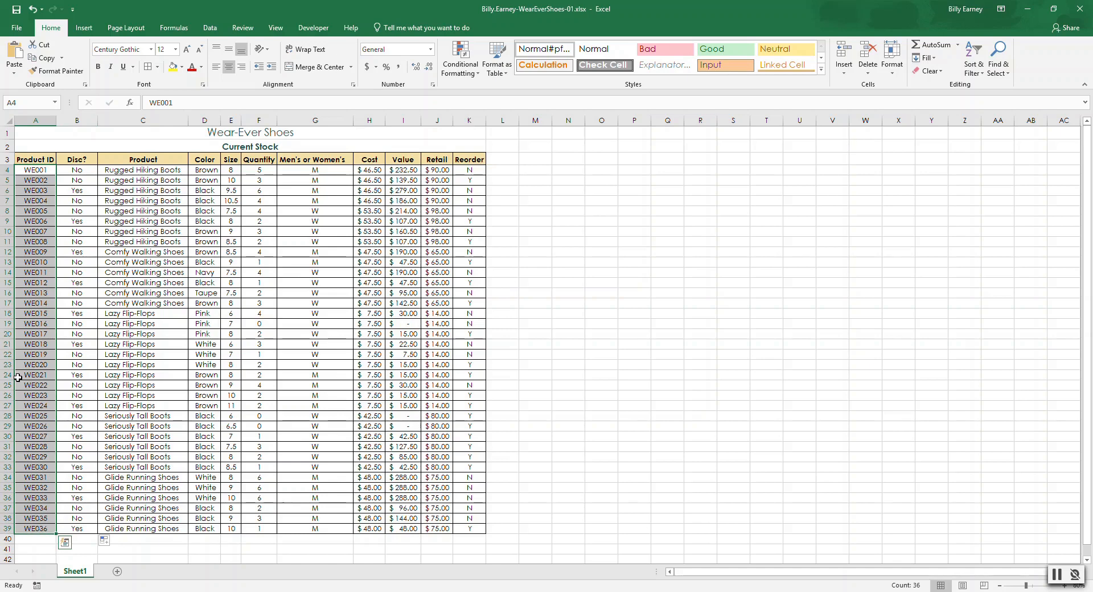
{"action": "key", "text": "ctrl"}
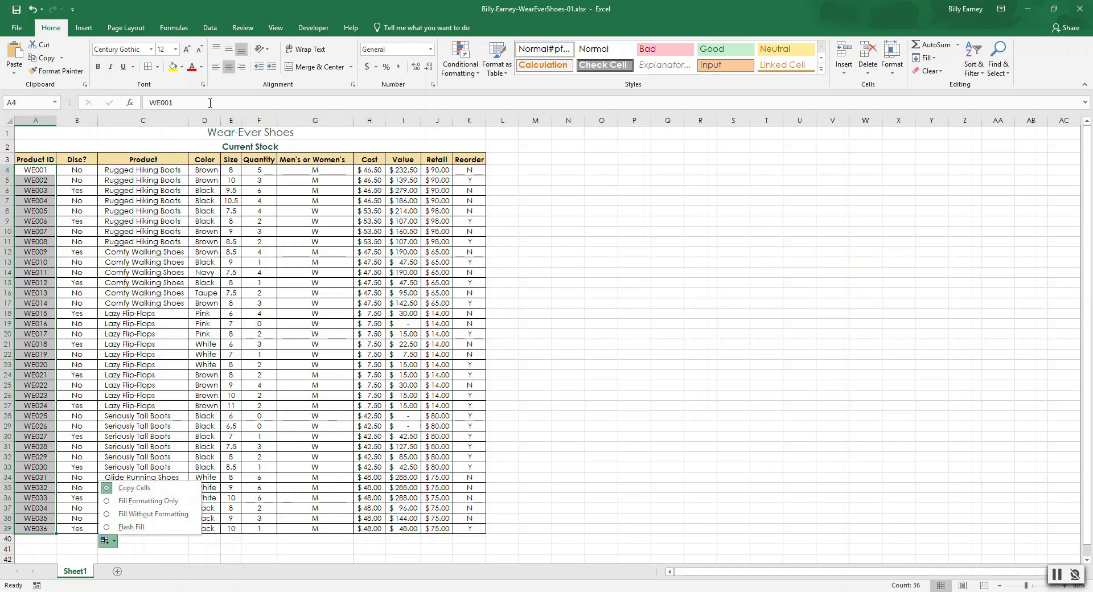
{"action": "left_click", "coordinate": [271, 65]}
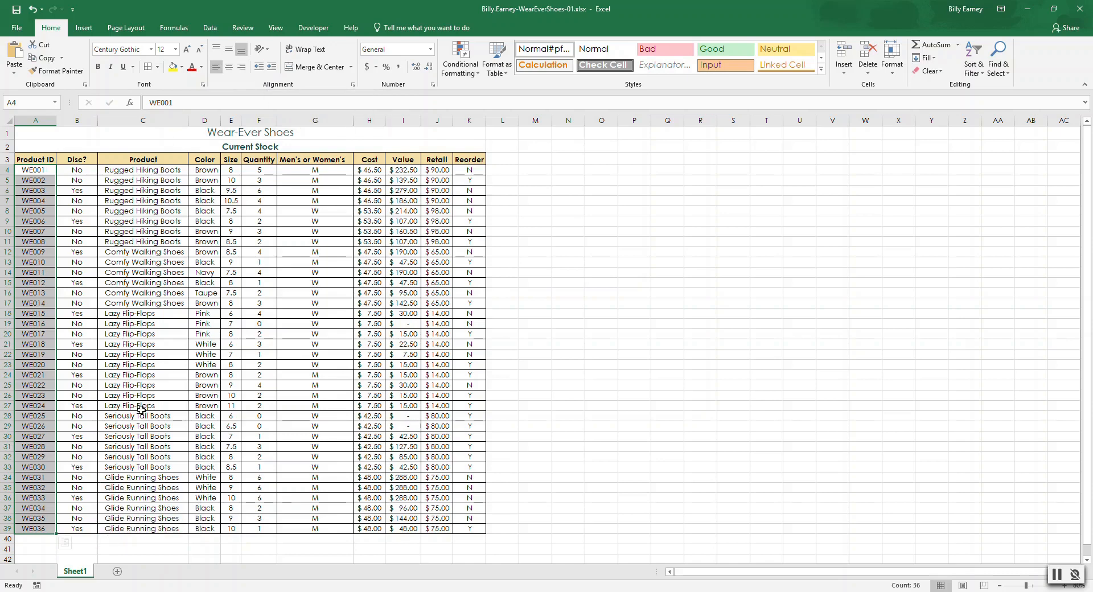
Step: Return to cell A1 and rename the worksheet as Inventory
{"action": "key", "text": "ctrl+Home"}
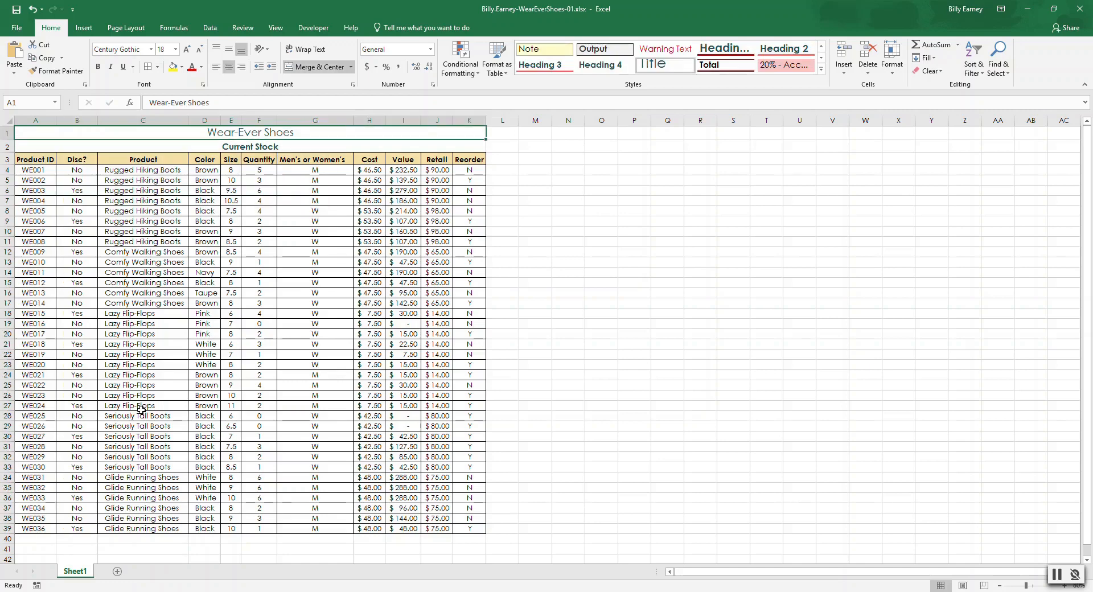
{"action": "double_click", "coordinate": [75, 572]}
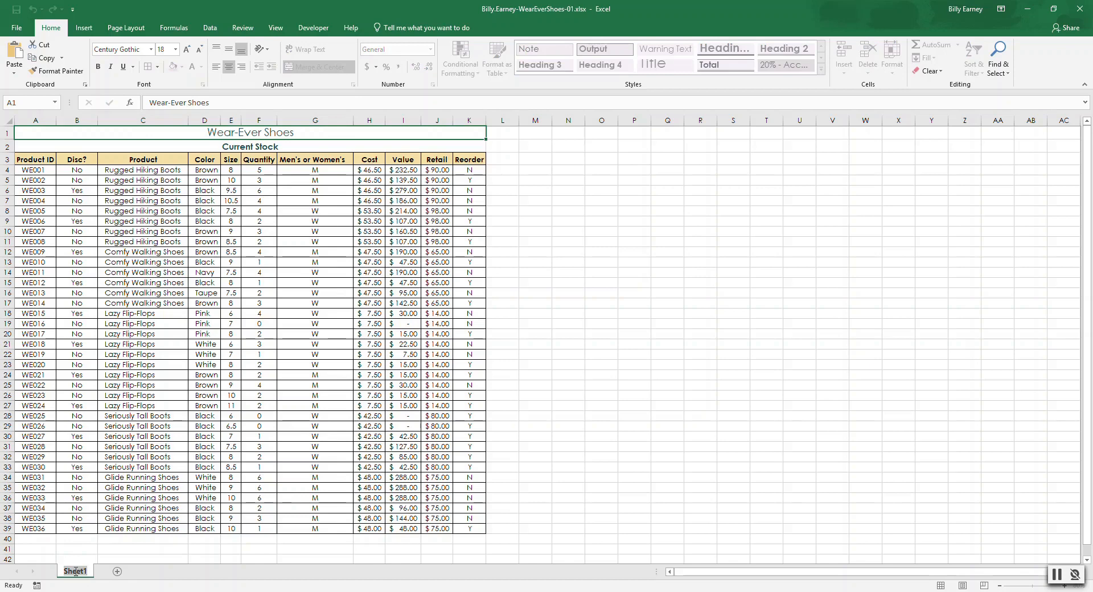
{"action": "key", "text": "BackSpace"}
{"action": "type", "text": "Inventory"}
{"action": "key", "text": "Return"}
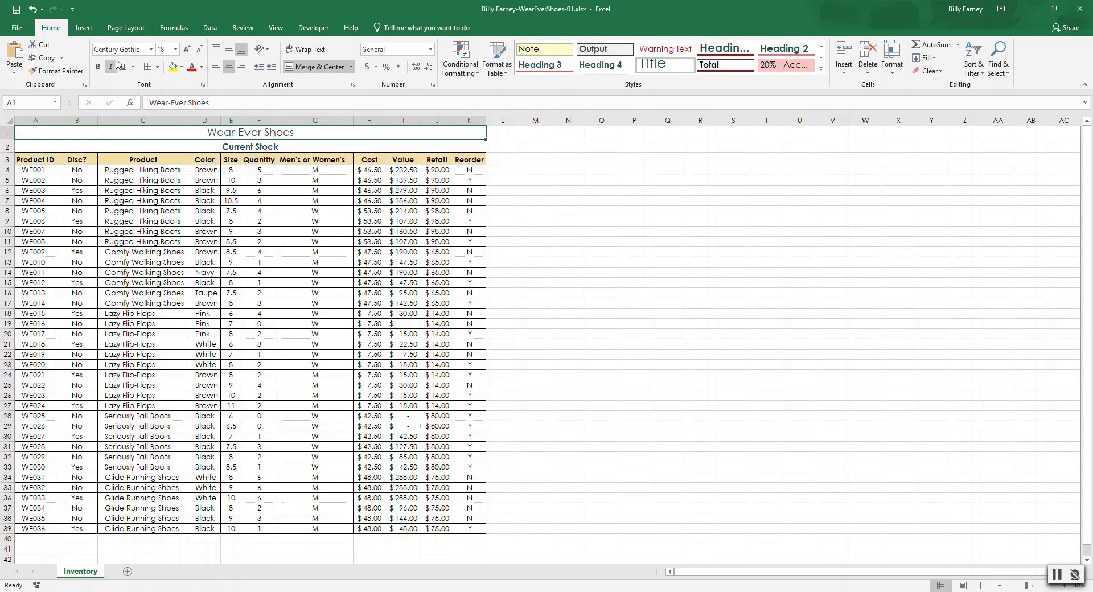
Step: Undo the indent applied to the Product ID entries
{"action": "left_click", "coordinate": [125, 28]}
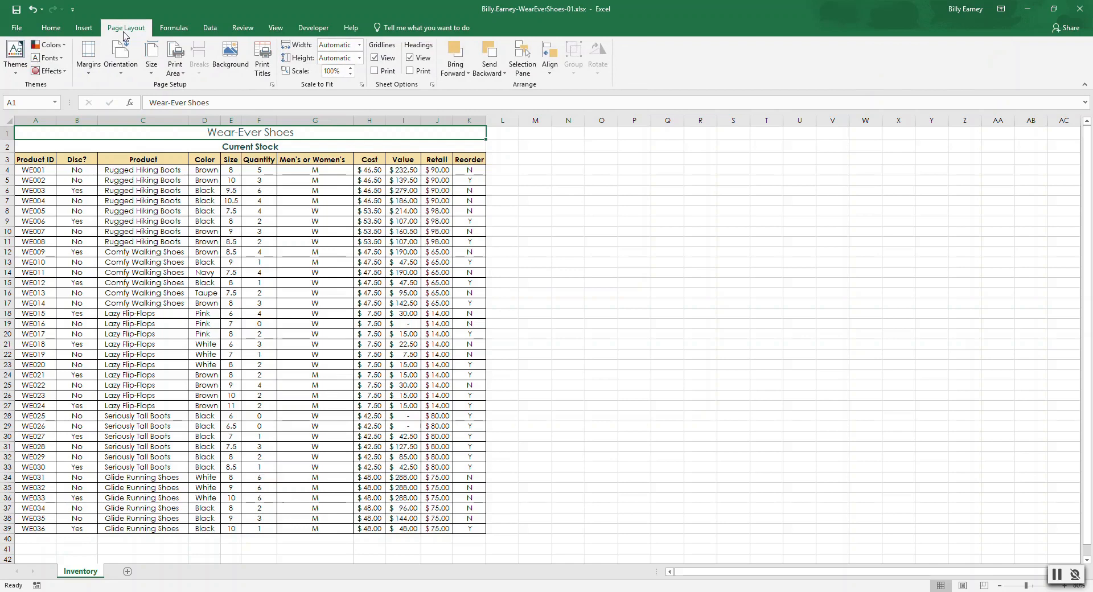
{"action": "left_click", "coordinate": [34, 10]}
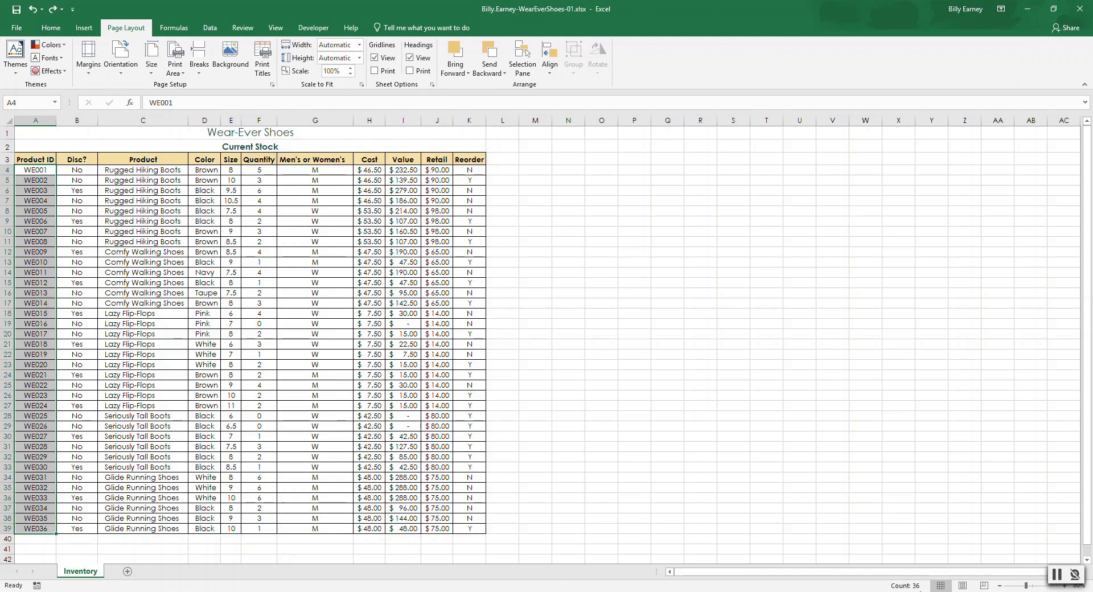
Step: Insert the file name in the center footer section using Page Layout view, and return to cell A1 in Normal view
{"action": "left_click", "coordinate": [962, 586]}
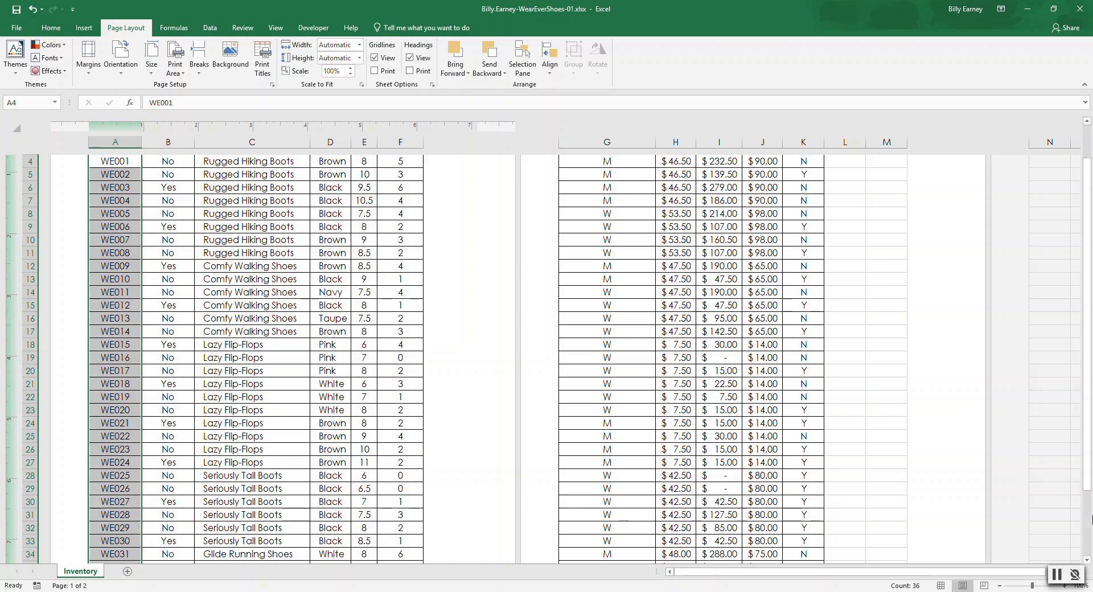
{"action": "left_click_drag", "start_coordinate": [1088, 424], "coordinate": [1088, 390]}
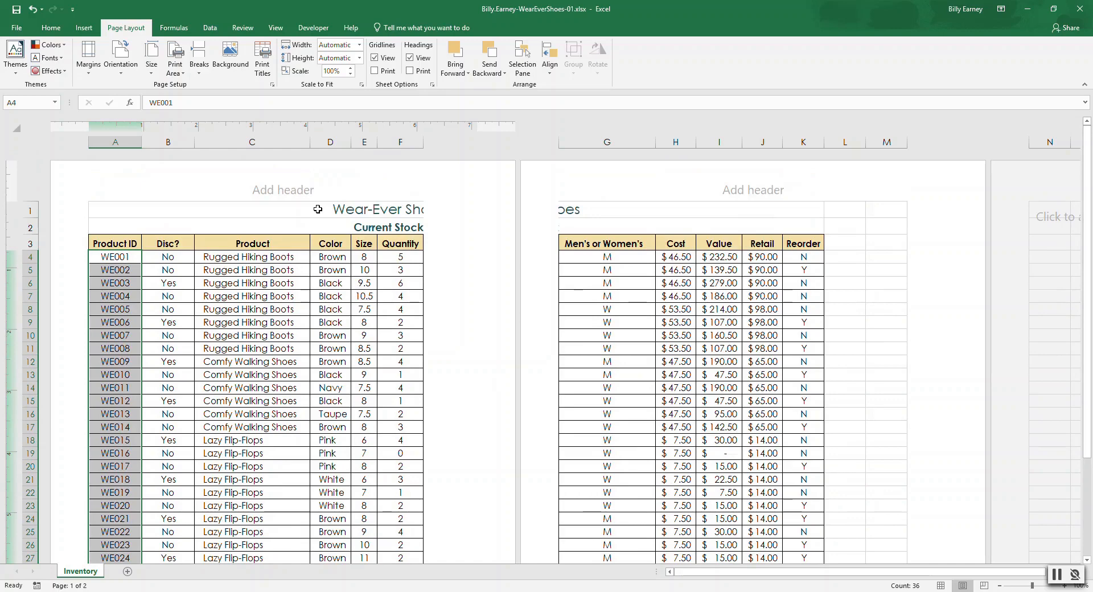
{"action": "left_click", "coordinate": [284, 190]}
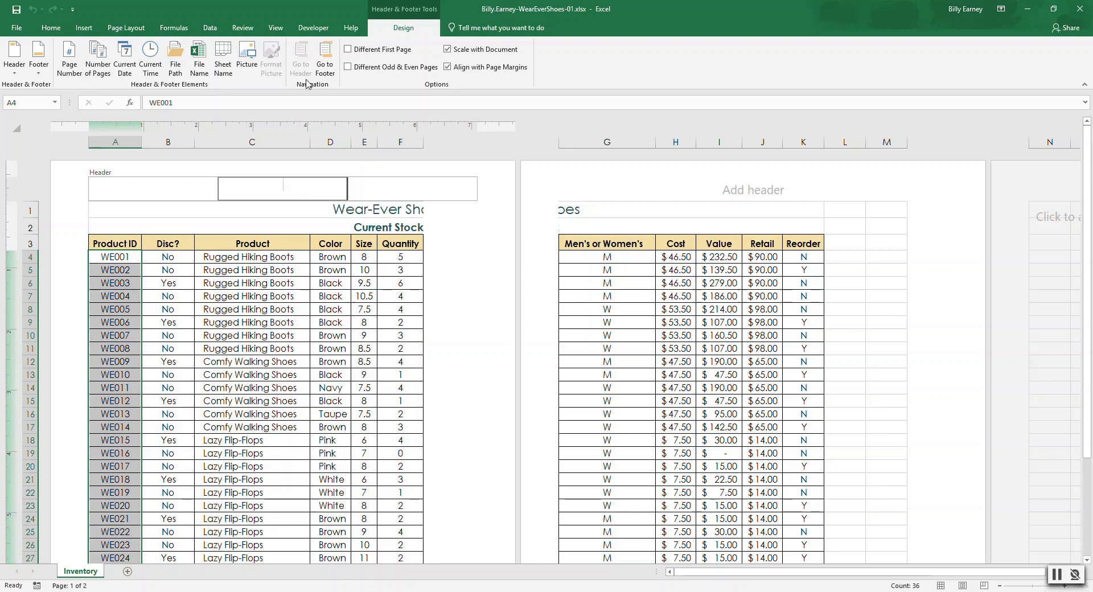
{"action": "left_click", "coordinate": [329, 65]}
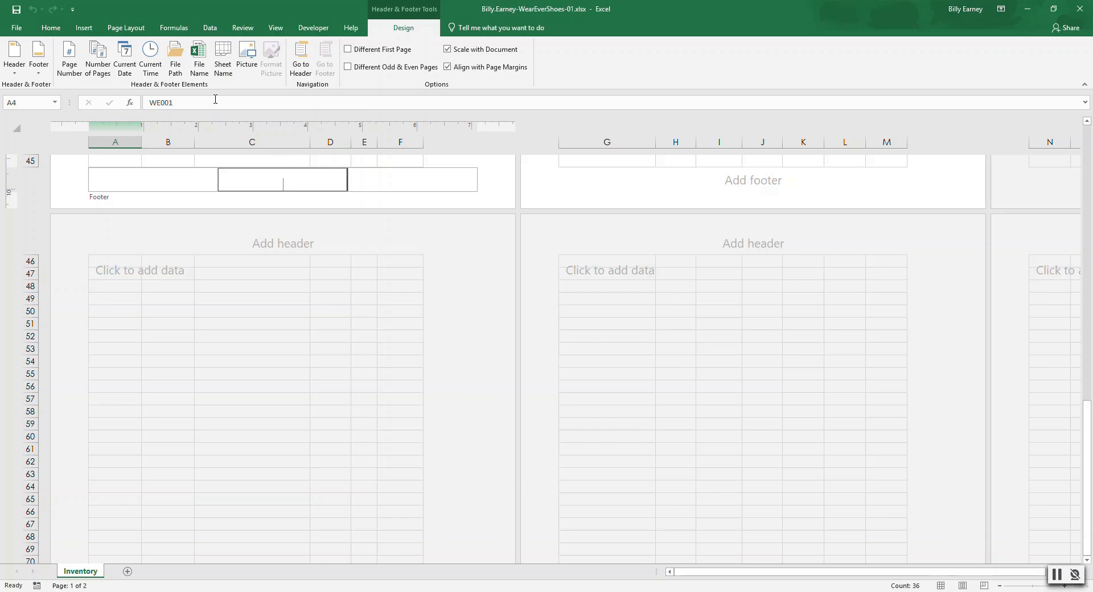
{"action": "left_click", "coordinate": [200, 54]}
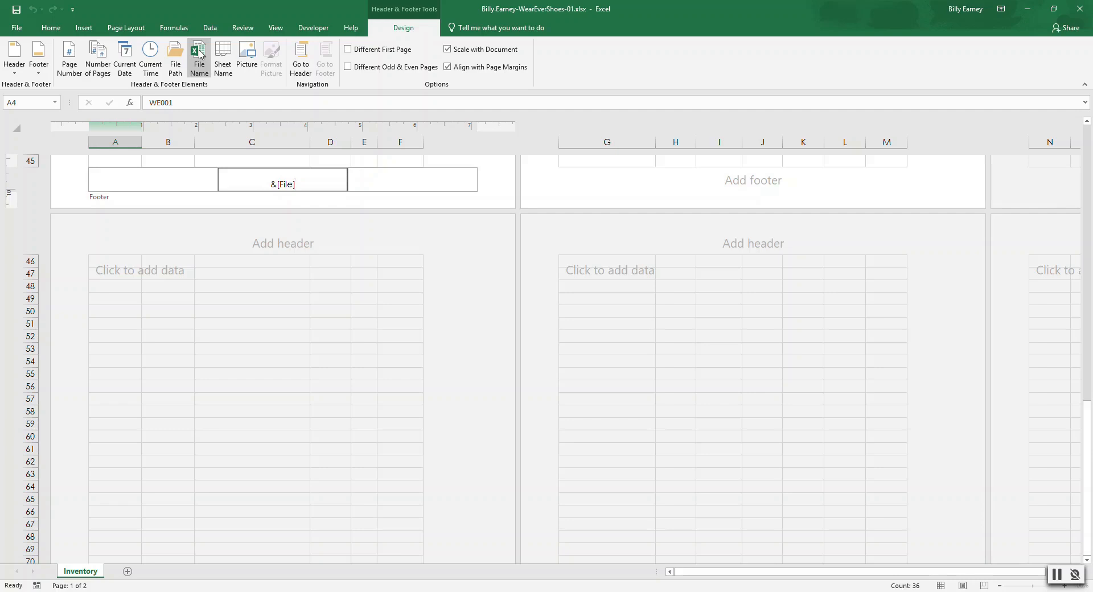
{"action": "left_click", "coordinate": [393, 156]}
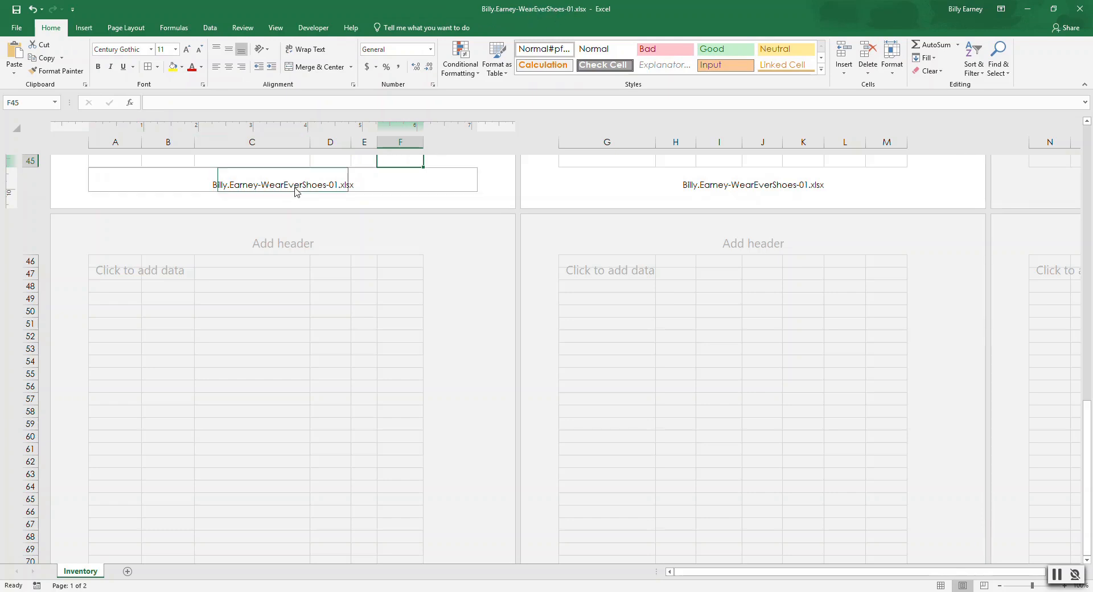
{"action": "left_click", "coordinate": [940, 586]}
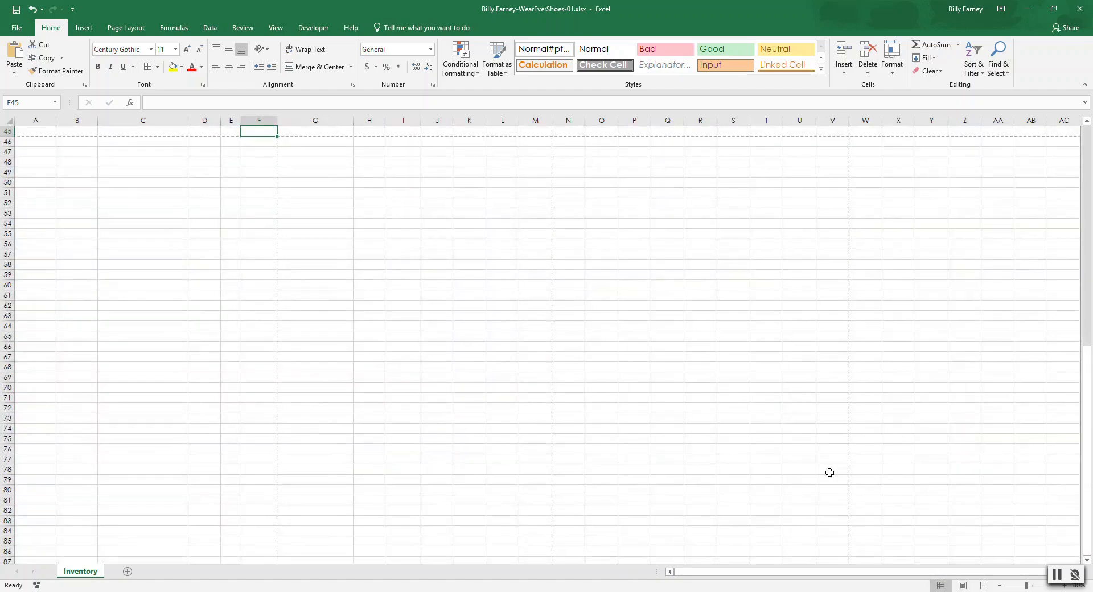
{"action": "key", "text": "ctrl+Home"}
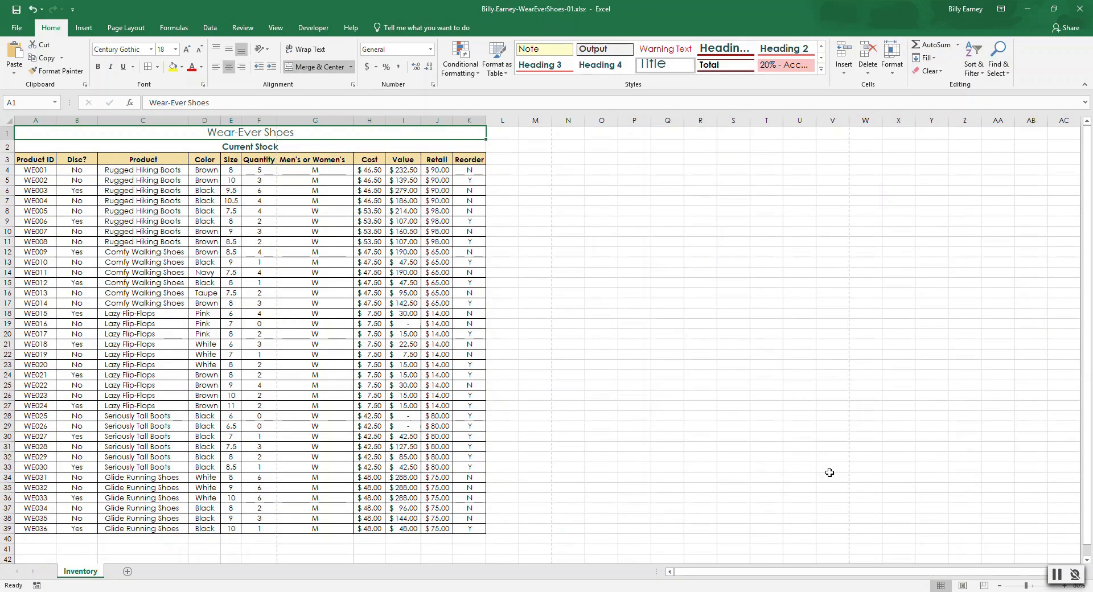
Step: Set the page orientation to Landscape and scale the sheet to fit 1 page wide by 1 tall
{"action": "left_click", "coordinate": [118, 30]}
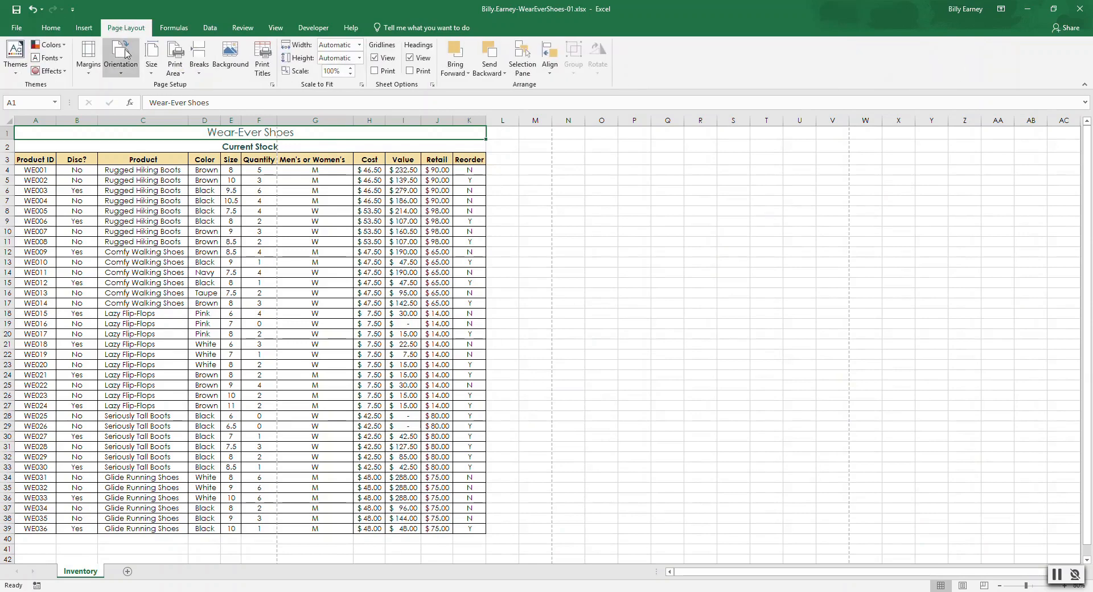
{"action": "left_click", "coordinate": [272, 85]}
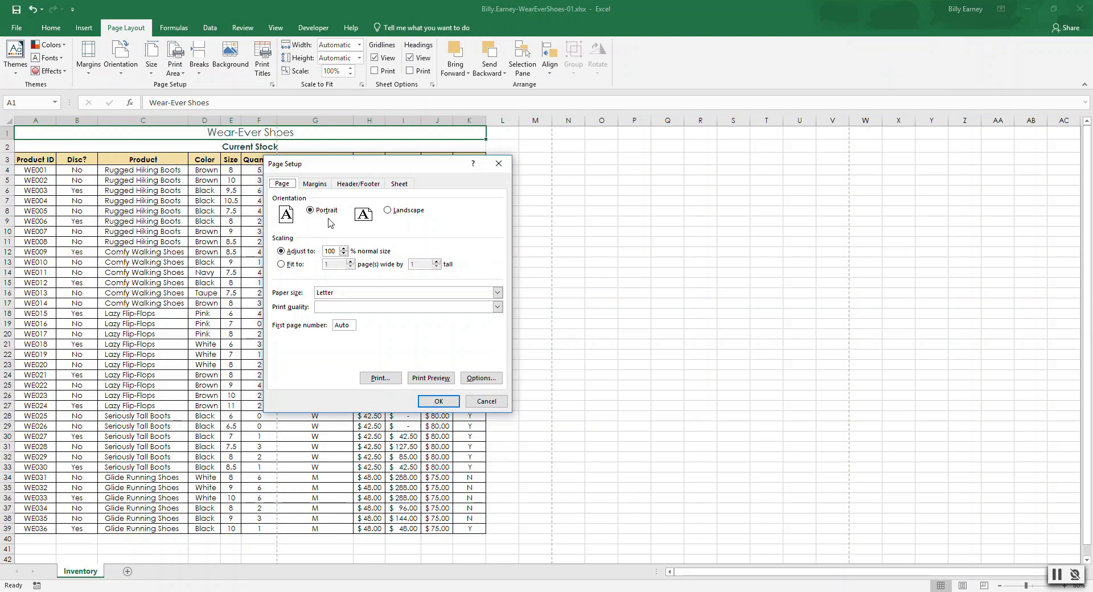
{"action": "left_click", "coordinate": [388, 211]}
{"action": "left_click", "coordinate": [281, 265]}
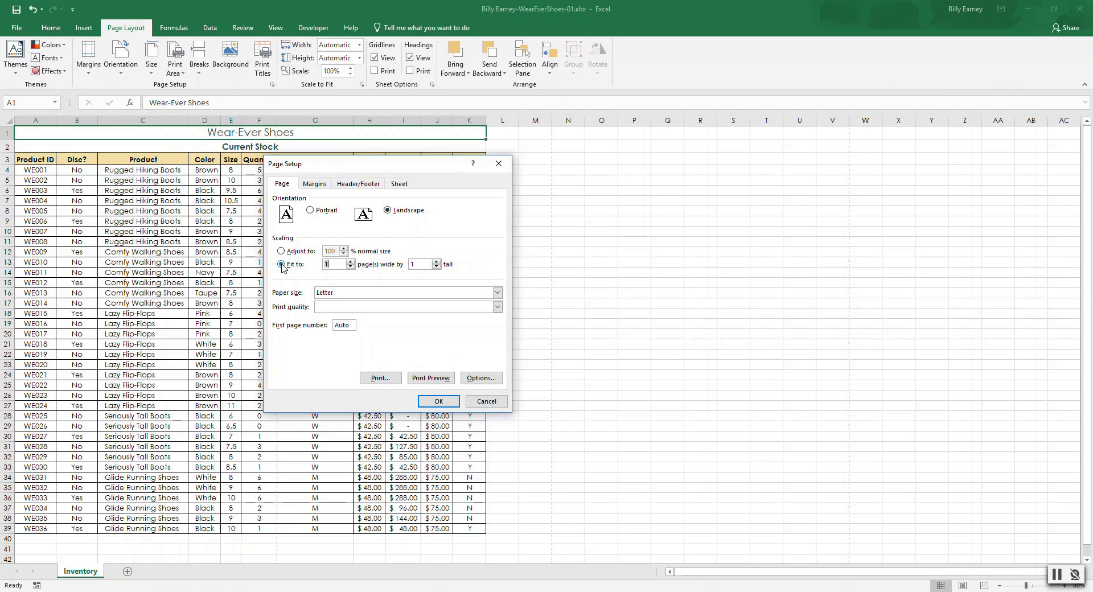
{"action": "left_click", "coordinate": [438, 401]}
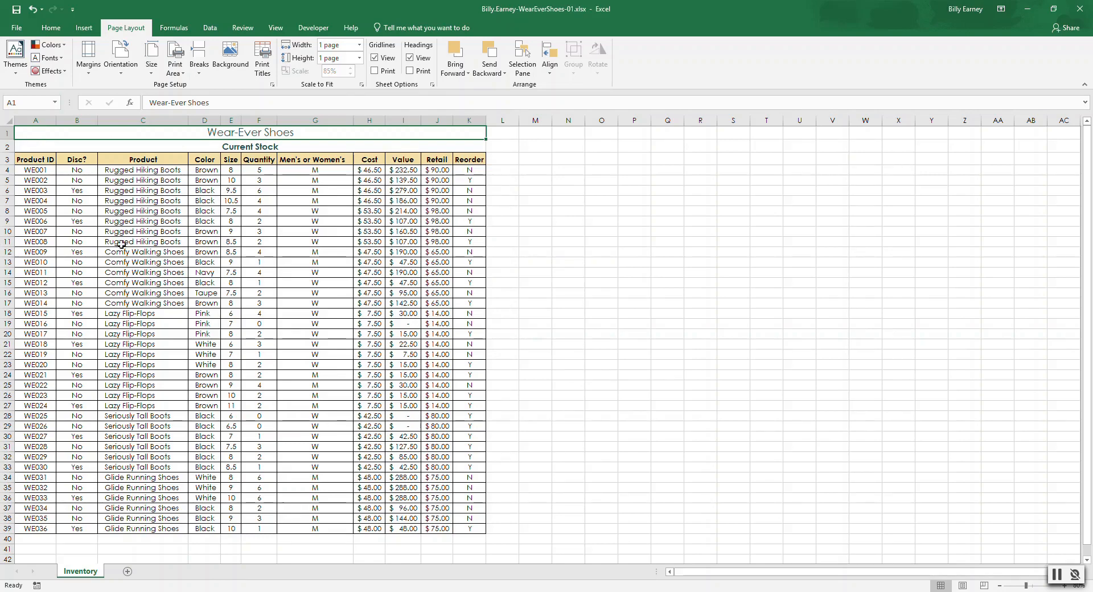
Step: Set A1:K11 as the print area and return to cell A1
{"action": "left_click", "coordinate": [468, 242], "text": "shift"}
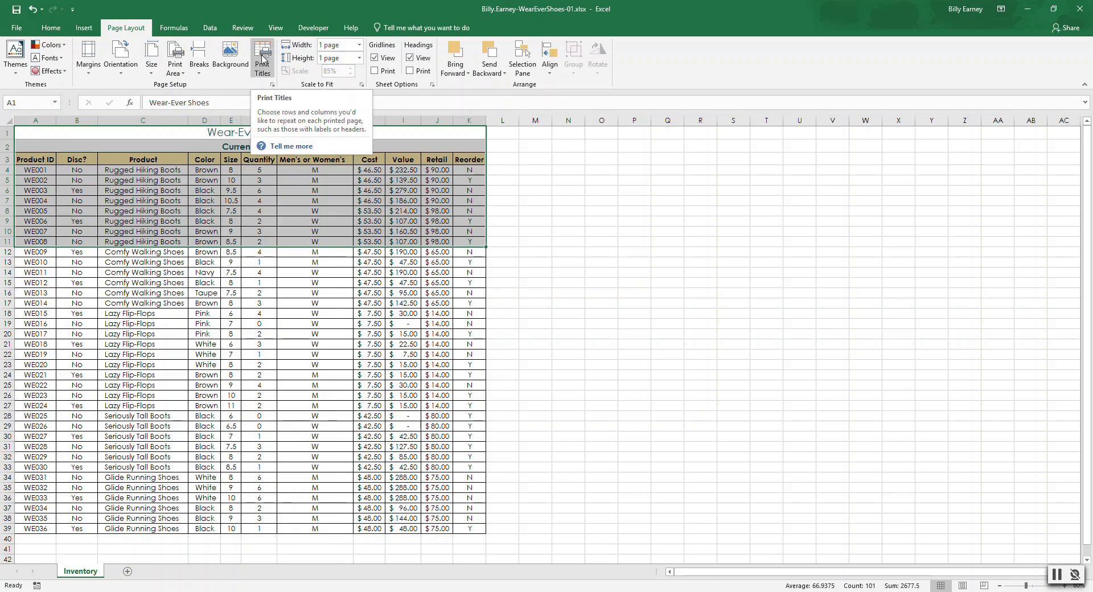
{"action": "left_click", "coordinate": [182, 73]}
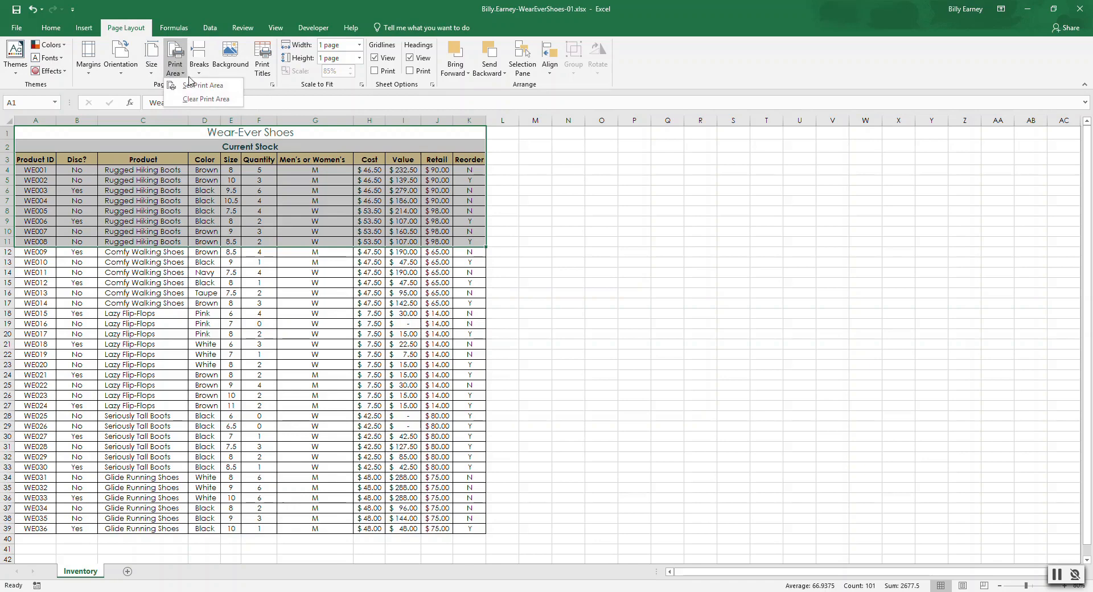
{"action": "left_click", "coordinate": [196, 86]}
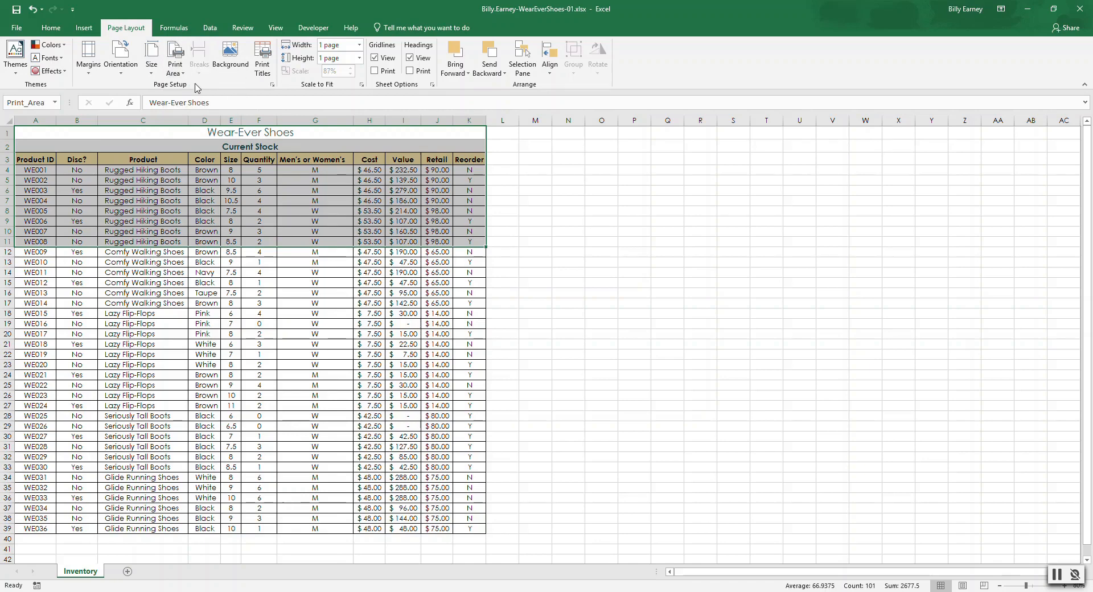
{"action": "key", "text": "ctrl+Home"}
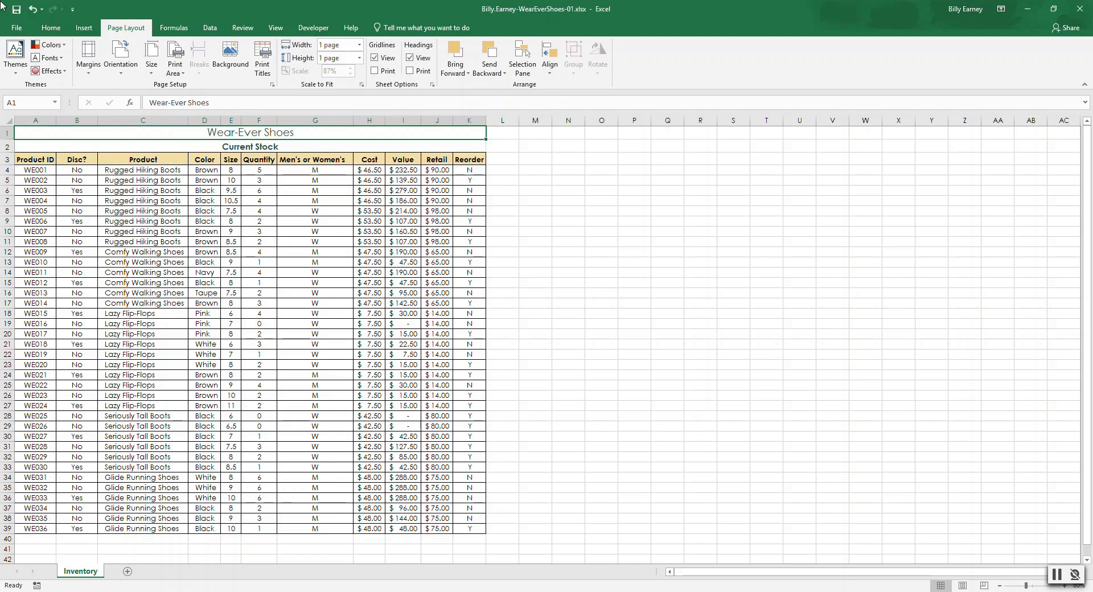
Step: Check the print preview of the print area and save the workbook
{"action": "left_click", "coordinate": [17, 29]}
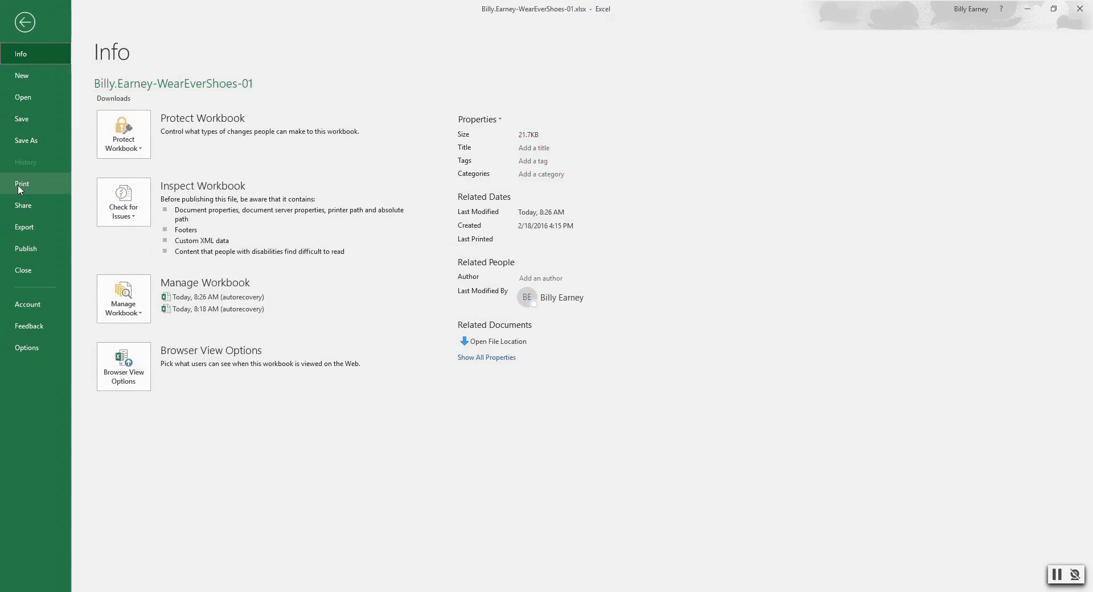
{"action": "left_click", "coordinate": [18, 185]}
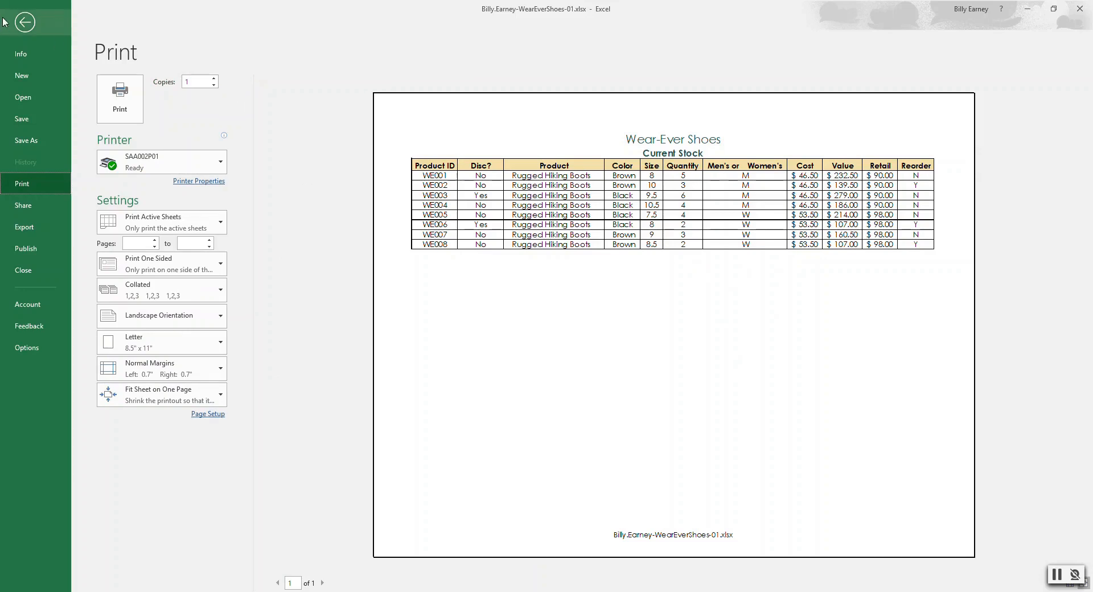
{"action": "left_click", "coordinate": [25, 23]}
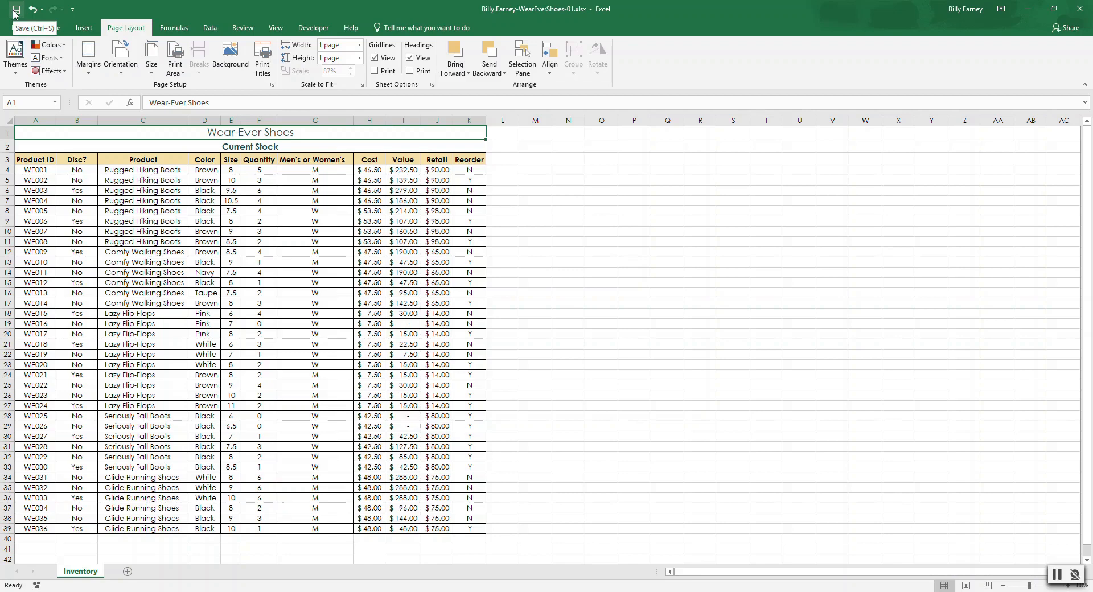
{"action": "left_click", "coordinate": [15, 12]}
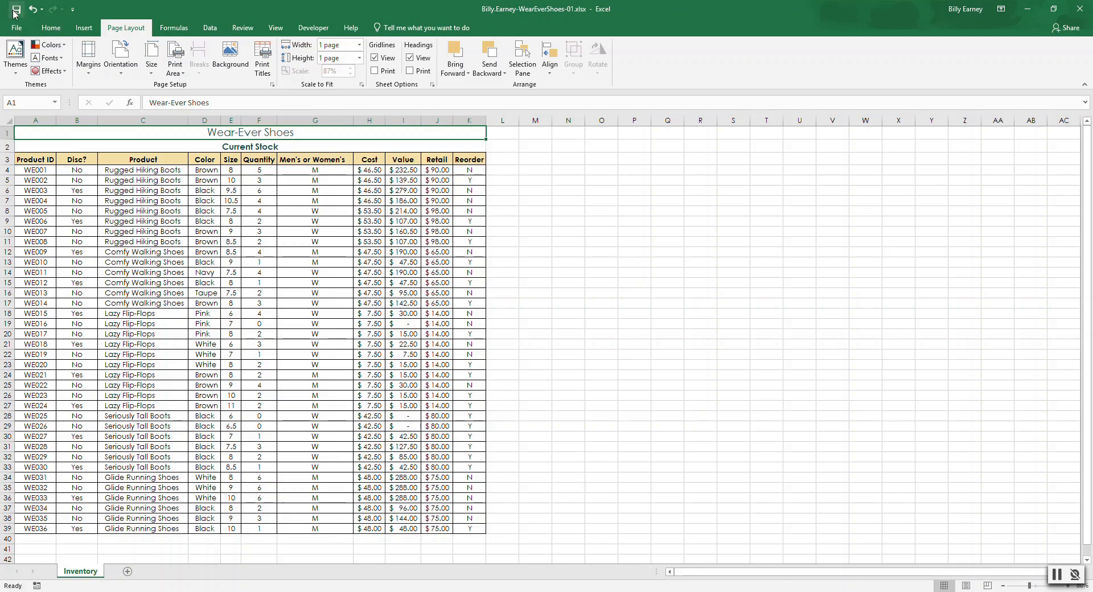